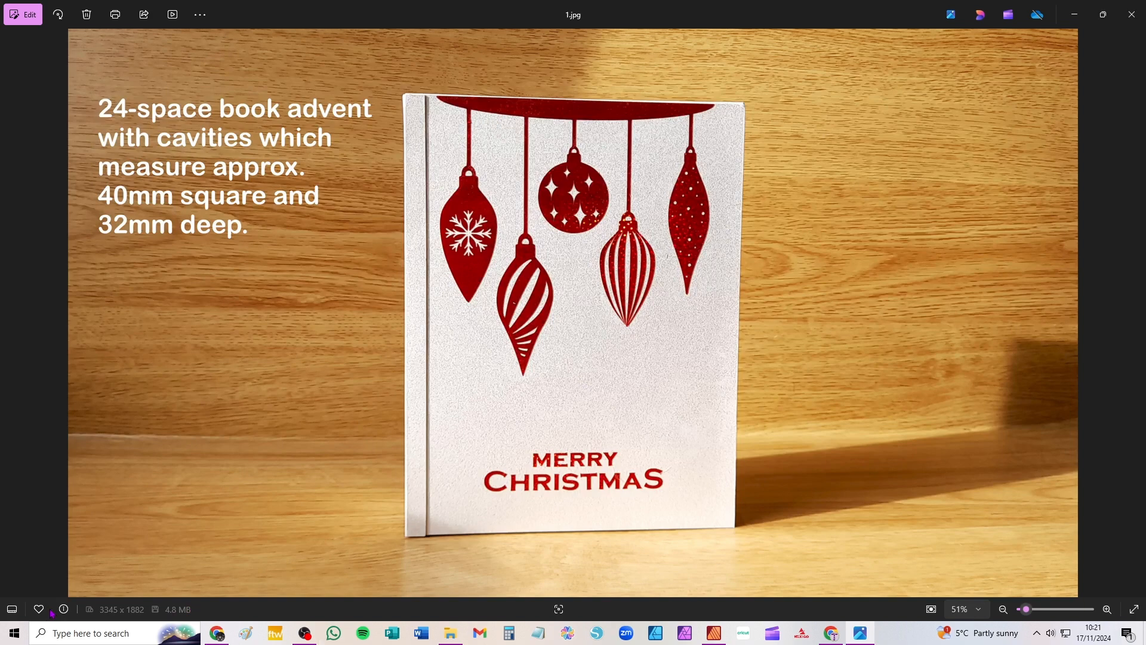
Step: Look through the photos of the 24-space book advent calendar, including its cover, closed box and numbered doors
left_click(1135, 315)
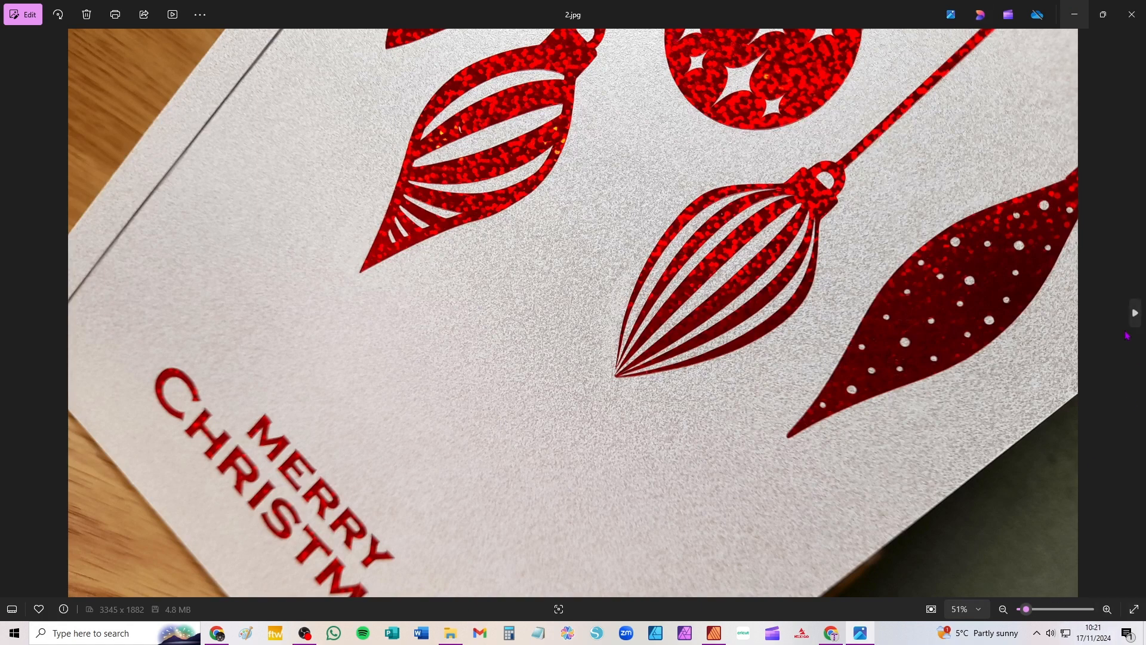
left_click(1134, 315)
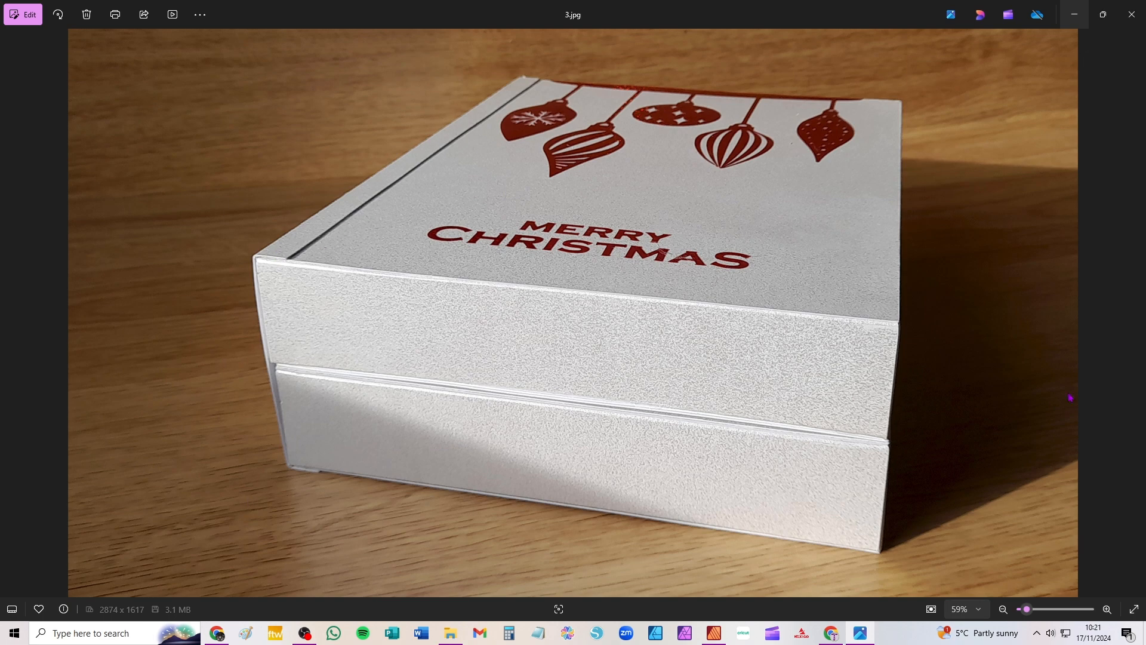
left_click(1135, 314)
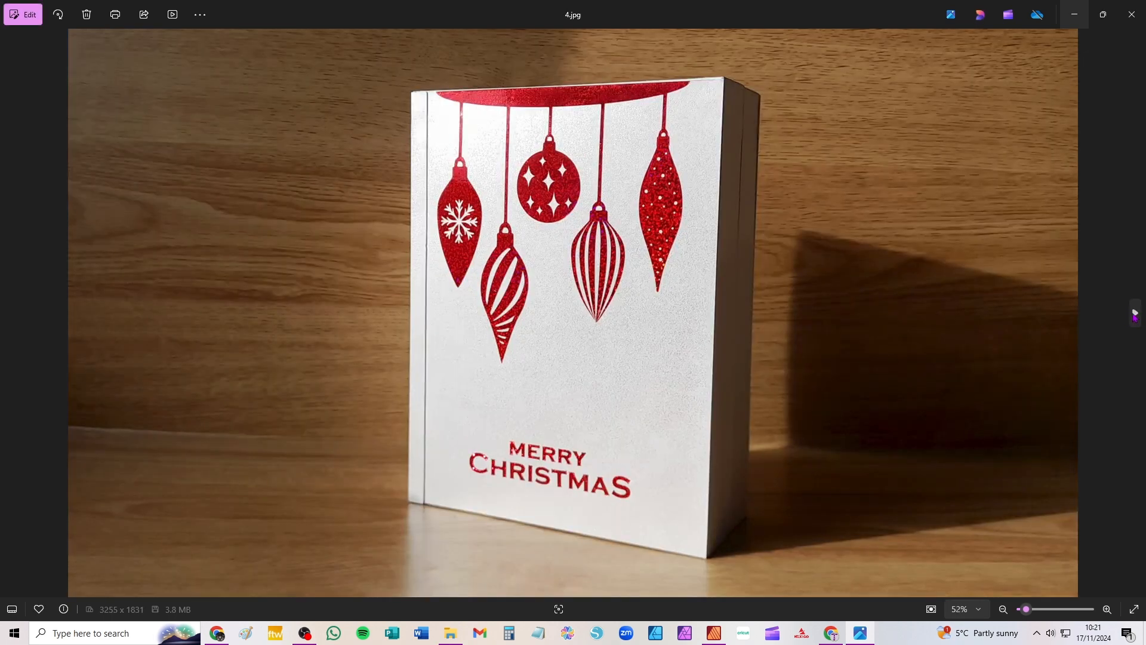
left_click(1136, 314)
left_click(1136, 314)
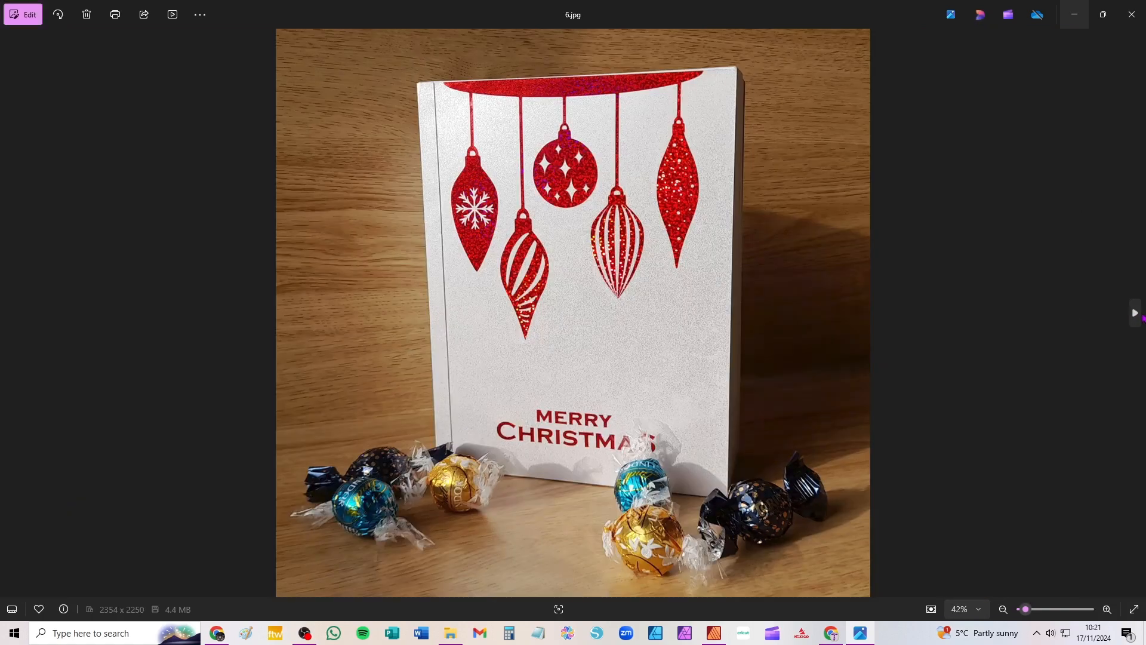
left_click(1136, 314)
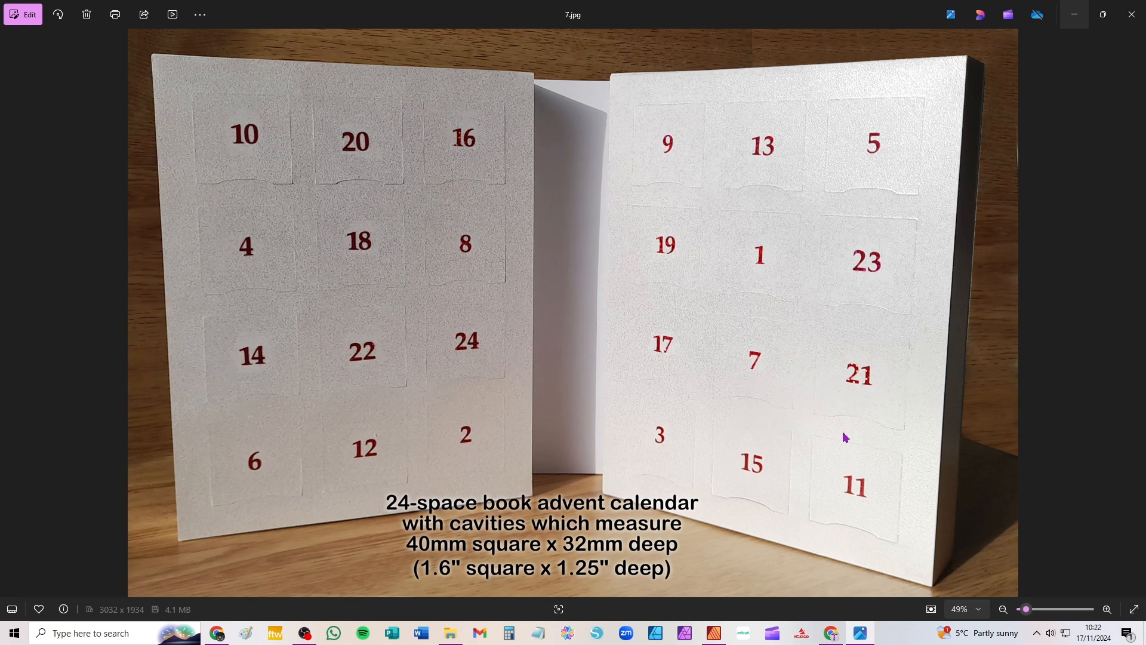
left_click(1136, 319)
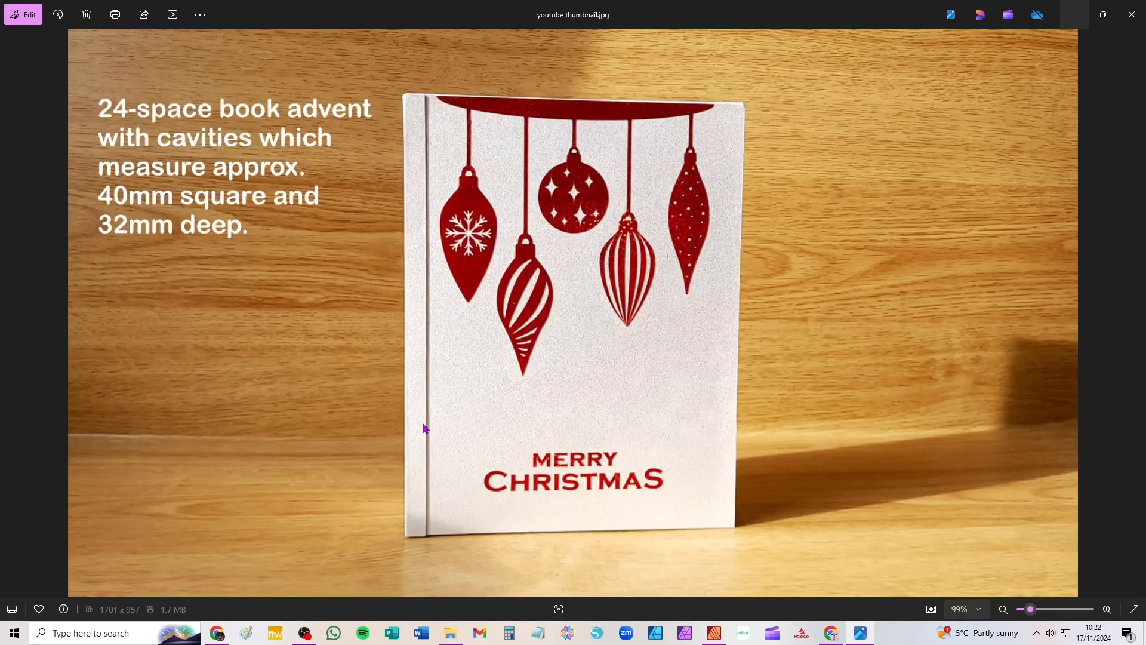
Step: Switch to Cricut Design Space, start a new project and browse for an image file to upload
left_click(745, 634)
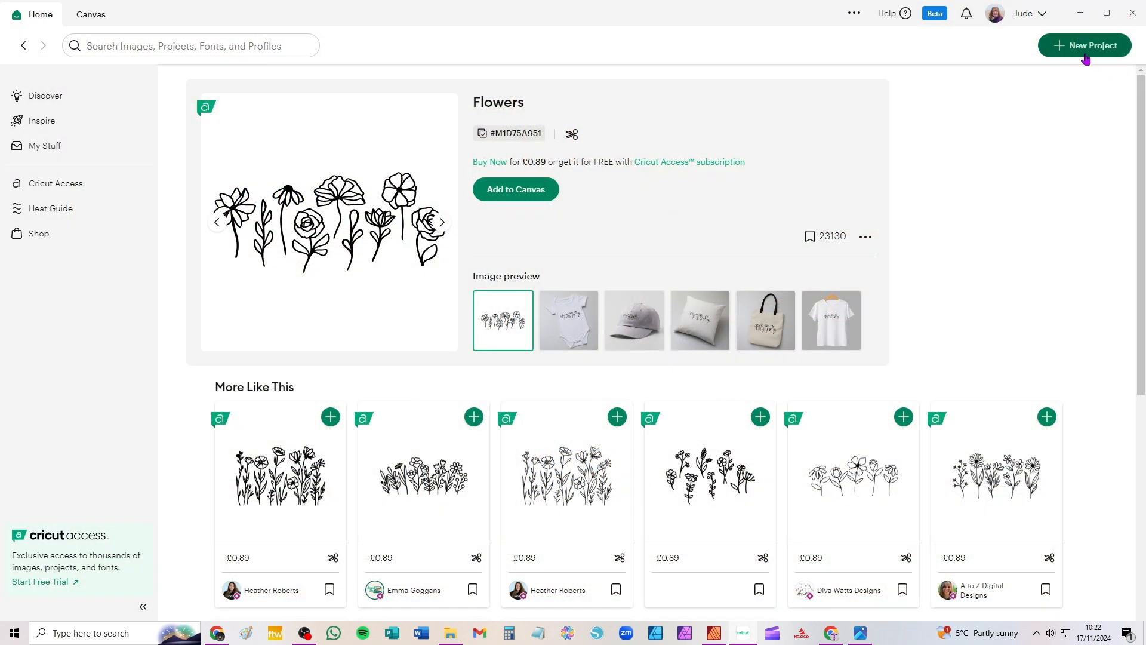
left_click(1086, 53)
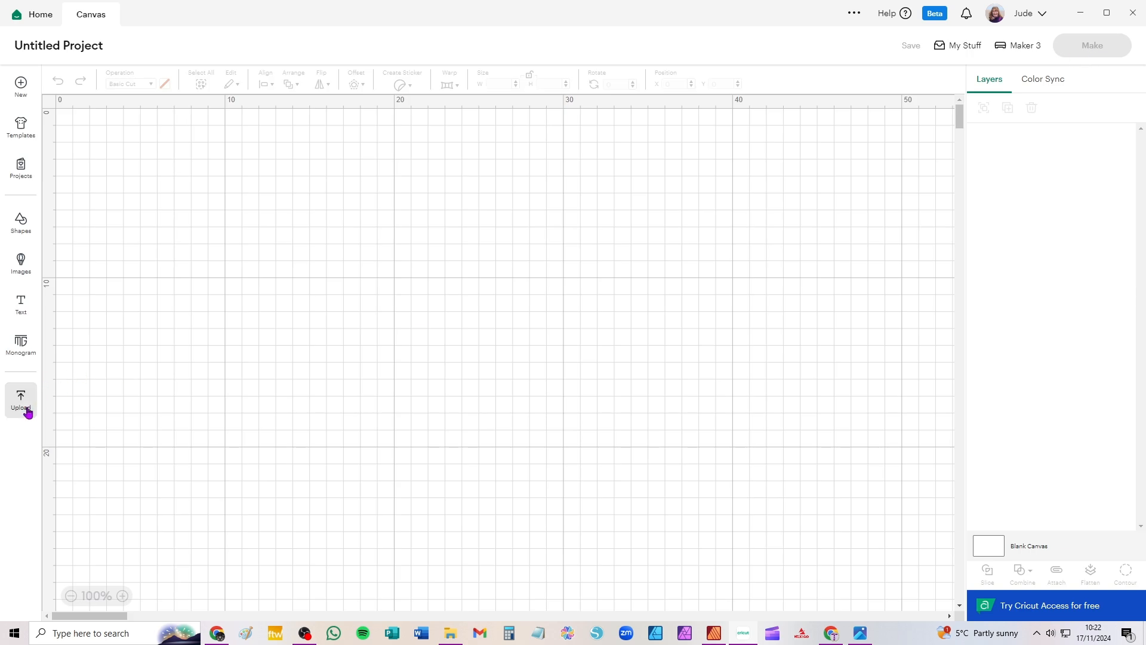
left_click(20, 391)
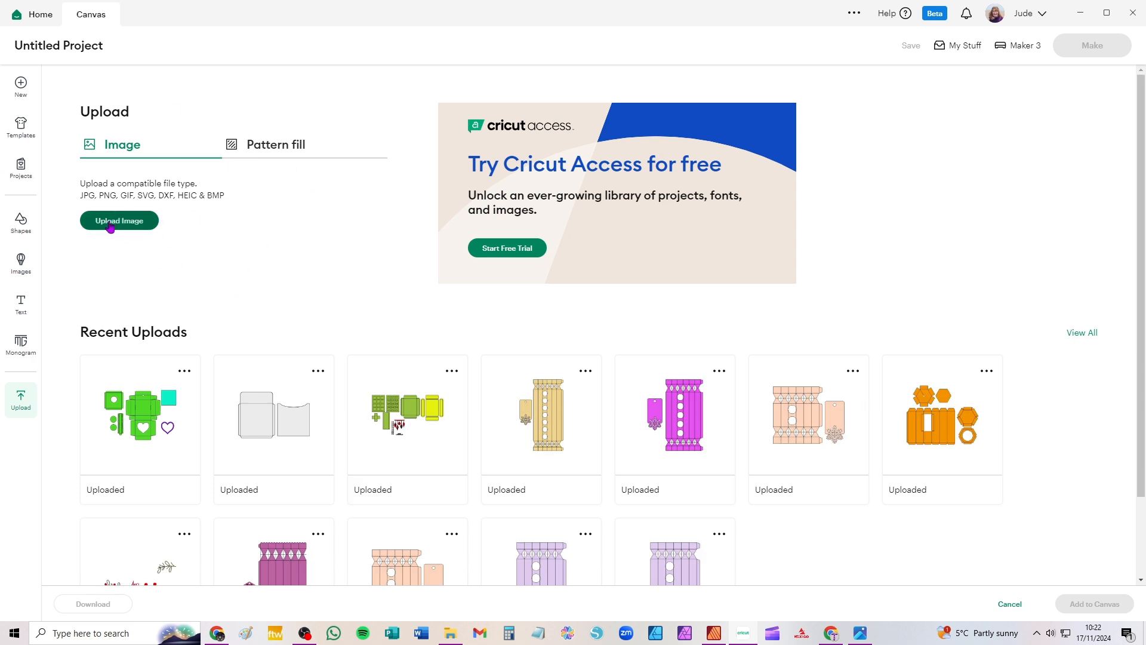
left_click(111, 225)
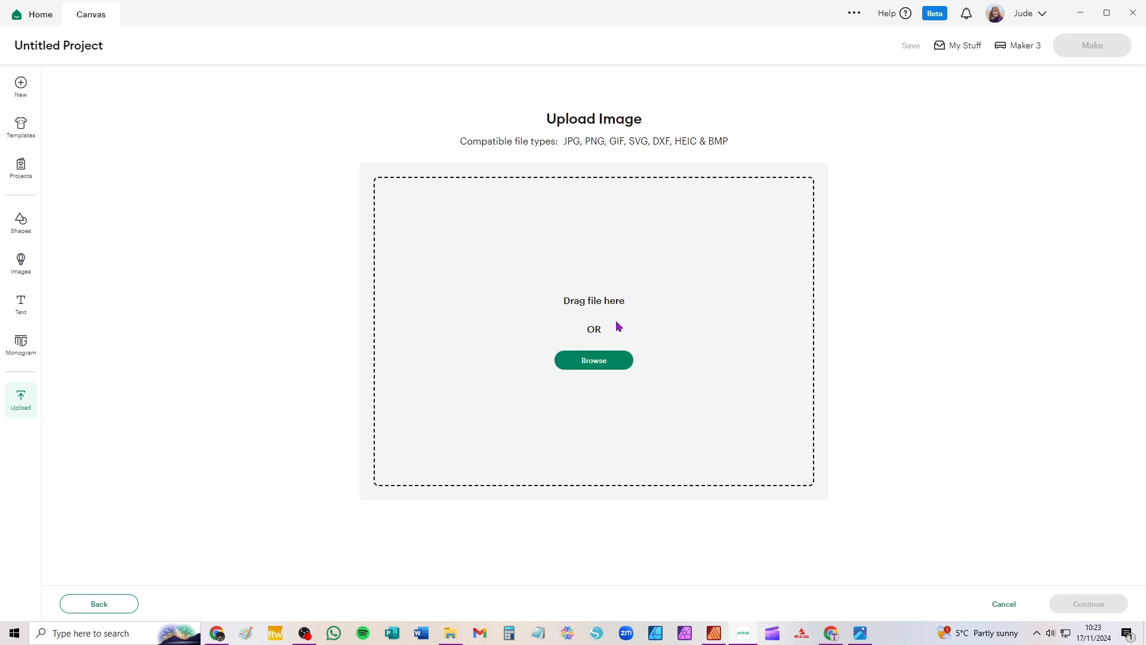
left_click(589, 361)
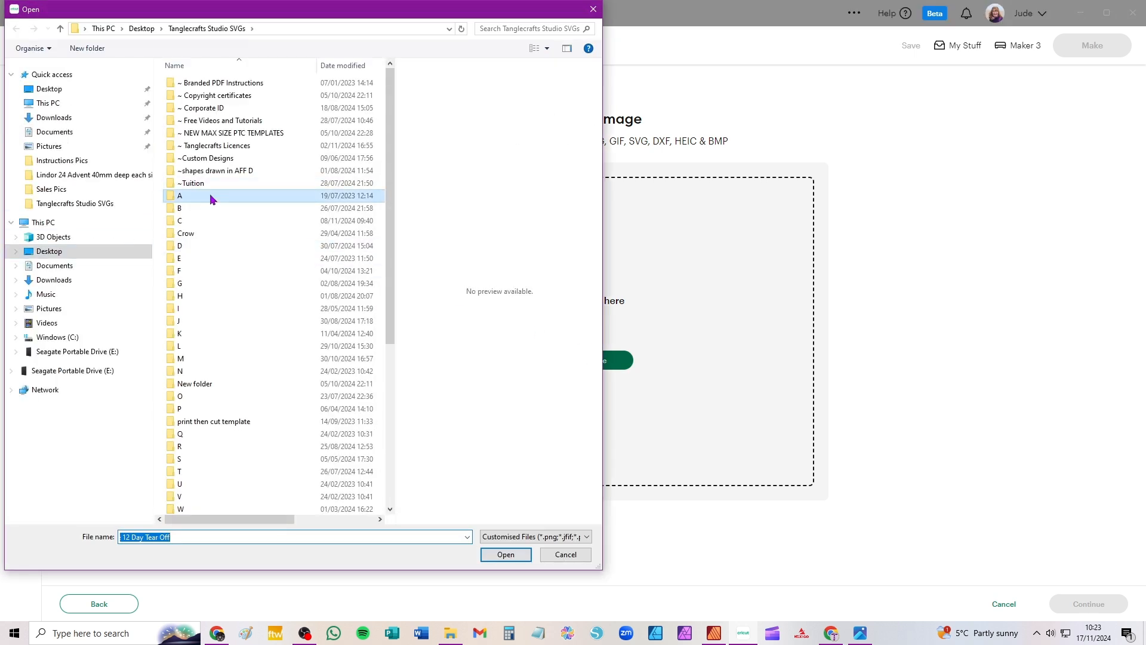
Step: Upload Lindor_24_Book_Advent.svg from the folder "Lindor 24 Advent 40mm deep each side" and add it to the canvas
double_click(210, 196)
double_click(209, 84)
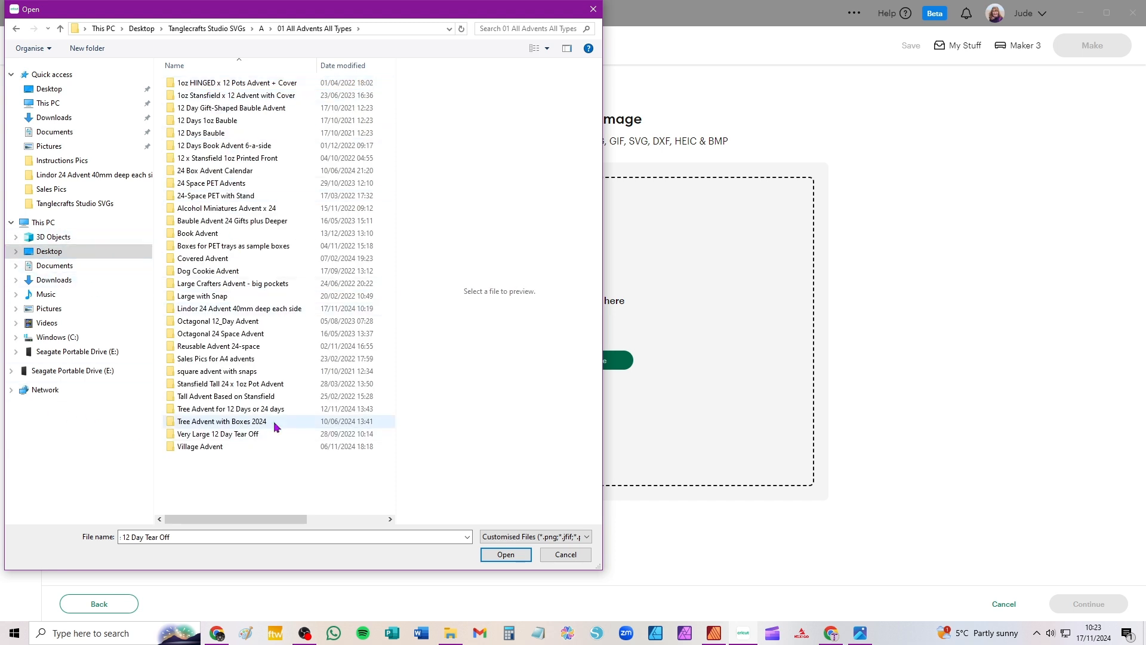
double_click(236, 310)
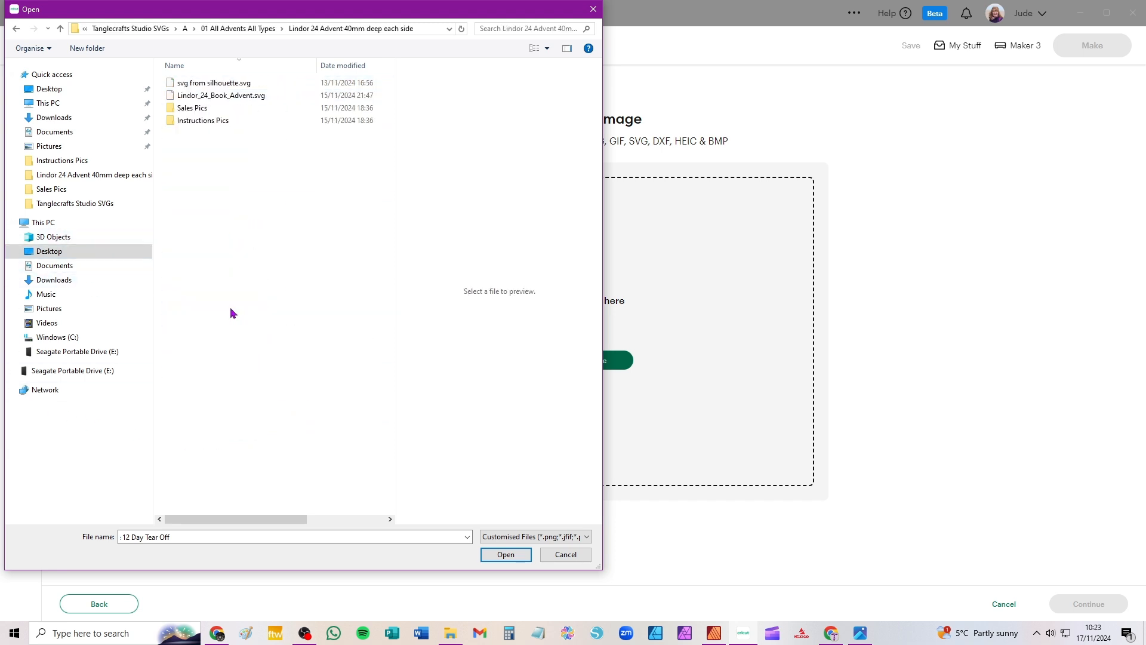
left_click(215, 97)
left_click(506, 554)
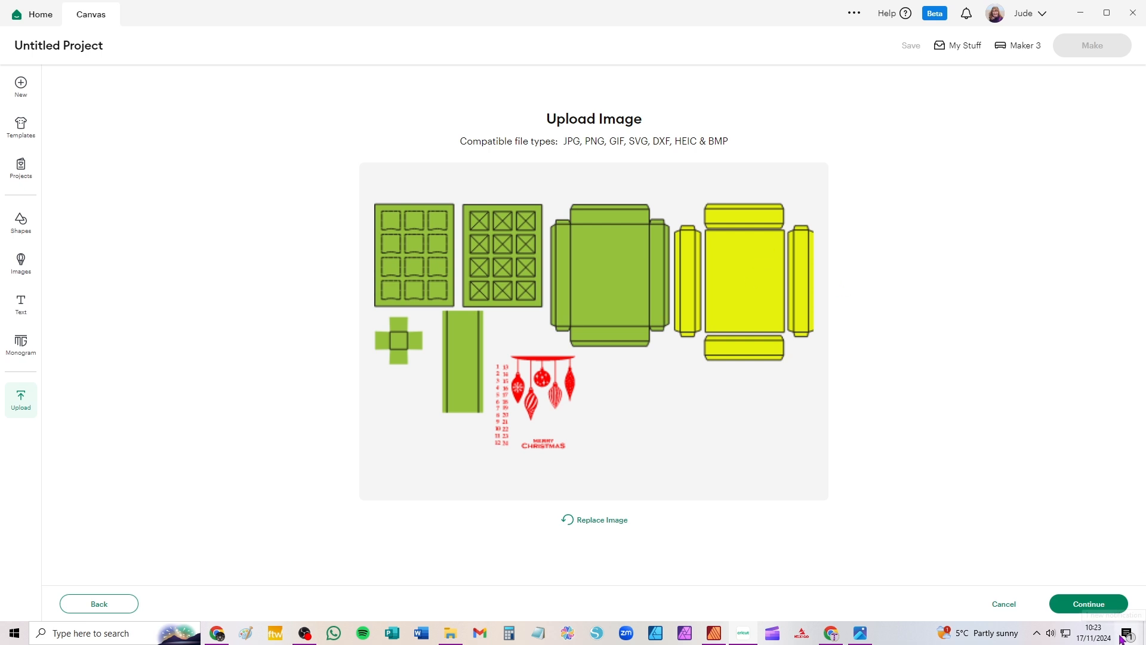
left_click(1092, 607)
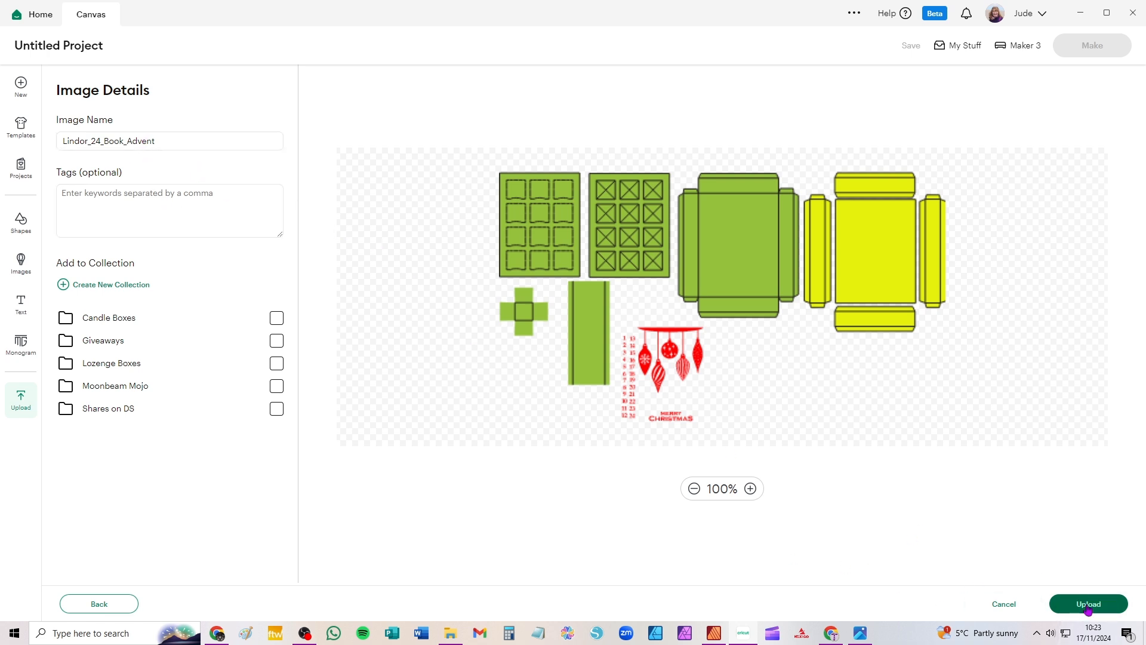
left_click(1089, 604)
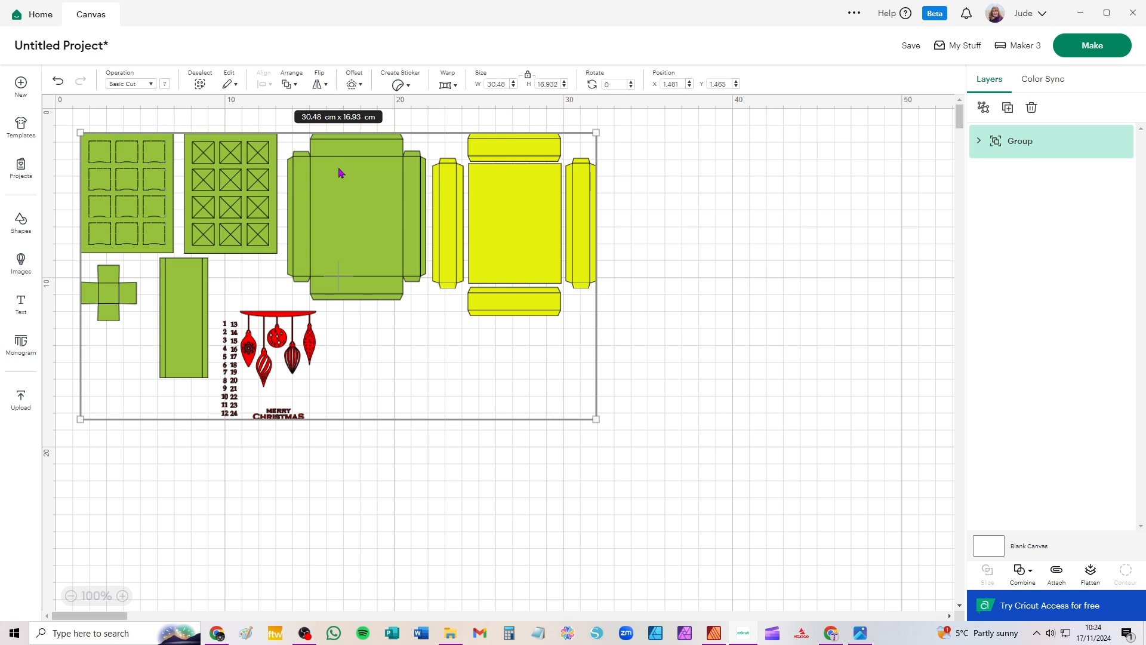
Step: Switch to the instructions document in Affinity Publisher and examine the labelled pieces and the "What your file looks like" section
left_click(715, 635)
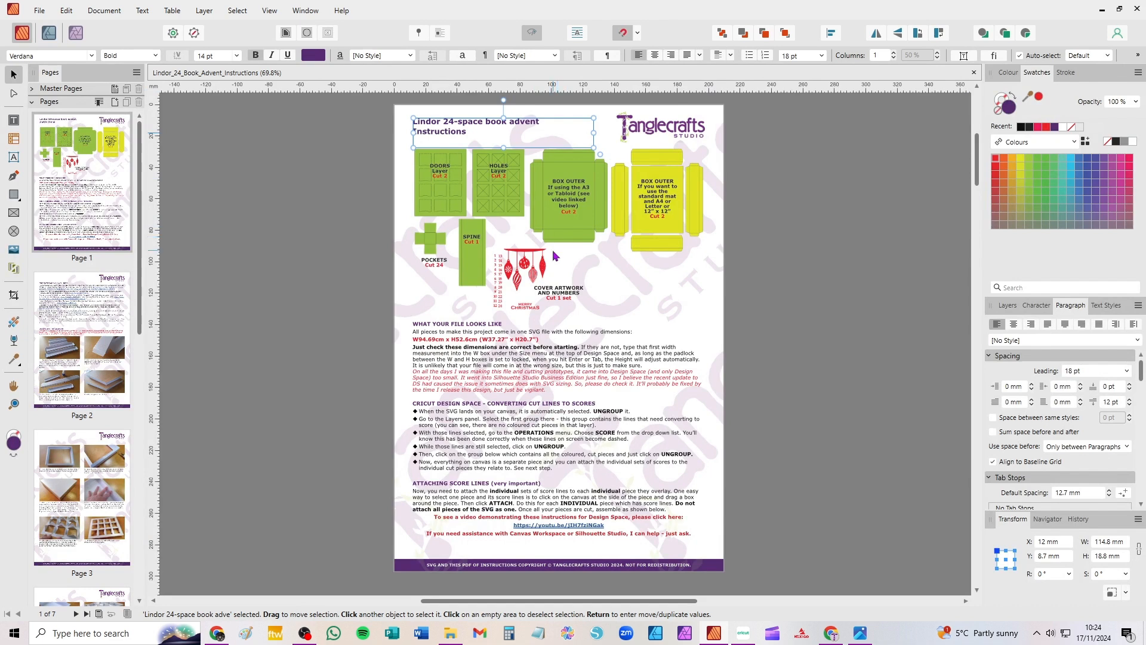
scroll(597, 307, "up", 2)
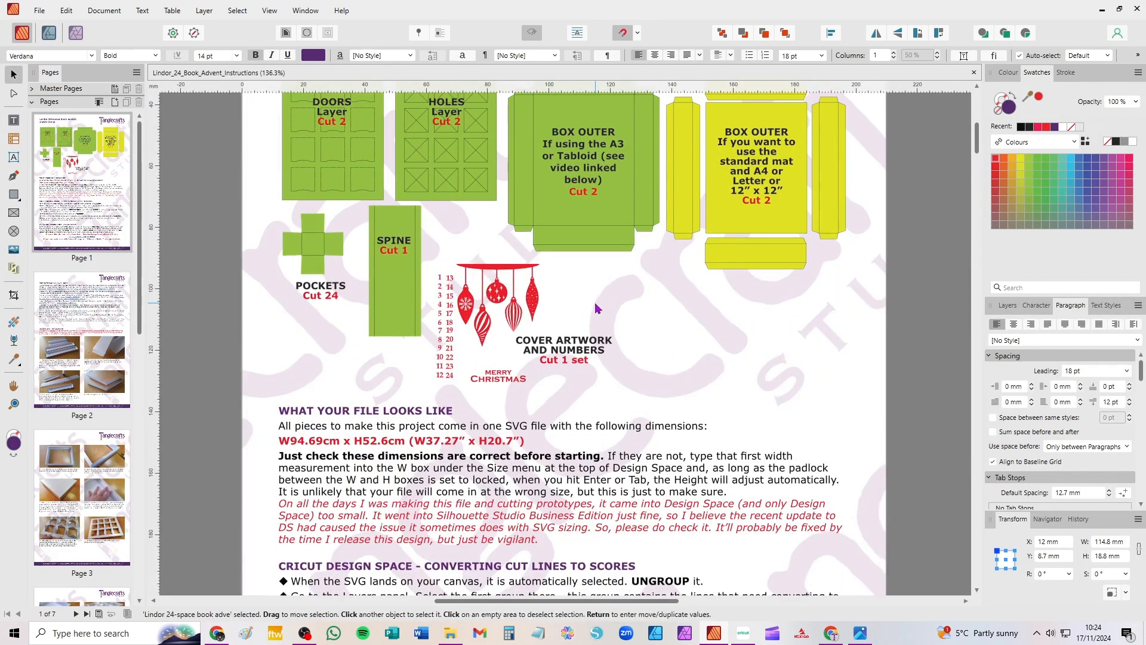
scroll(597, 306, "up", 2)
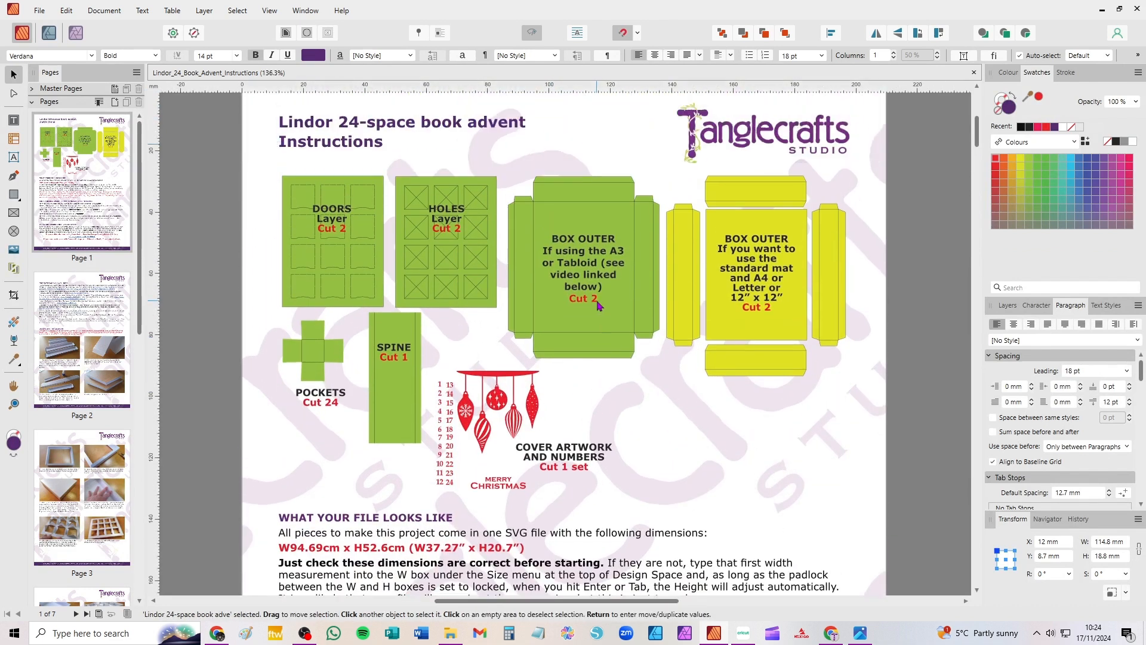
left_click(917, 252)
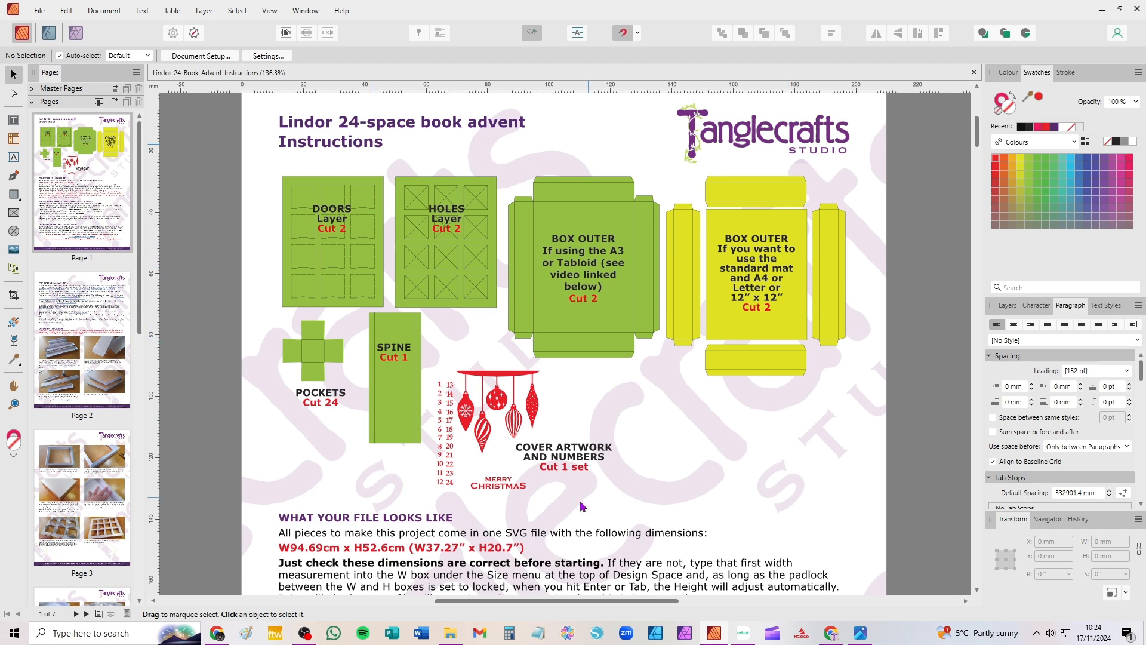
scroll(550, 583, "up", 2, "ctrl")
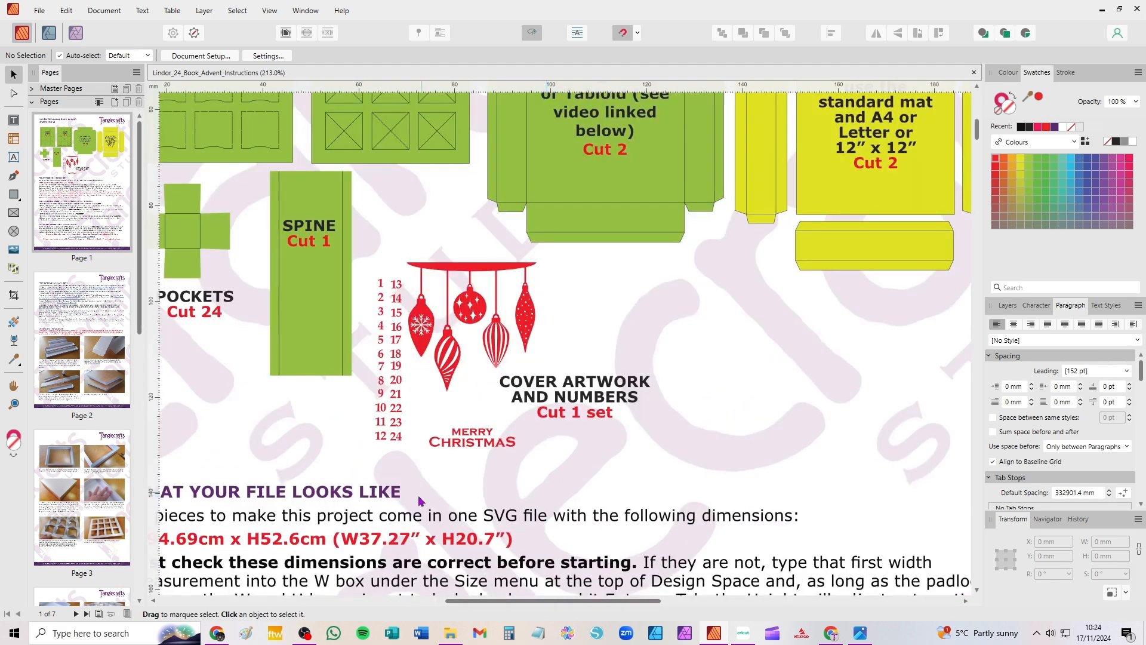
left_click_drag(415, 500, 510, 298)
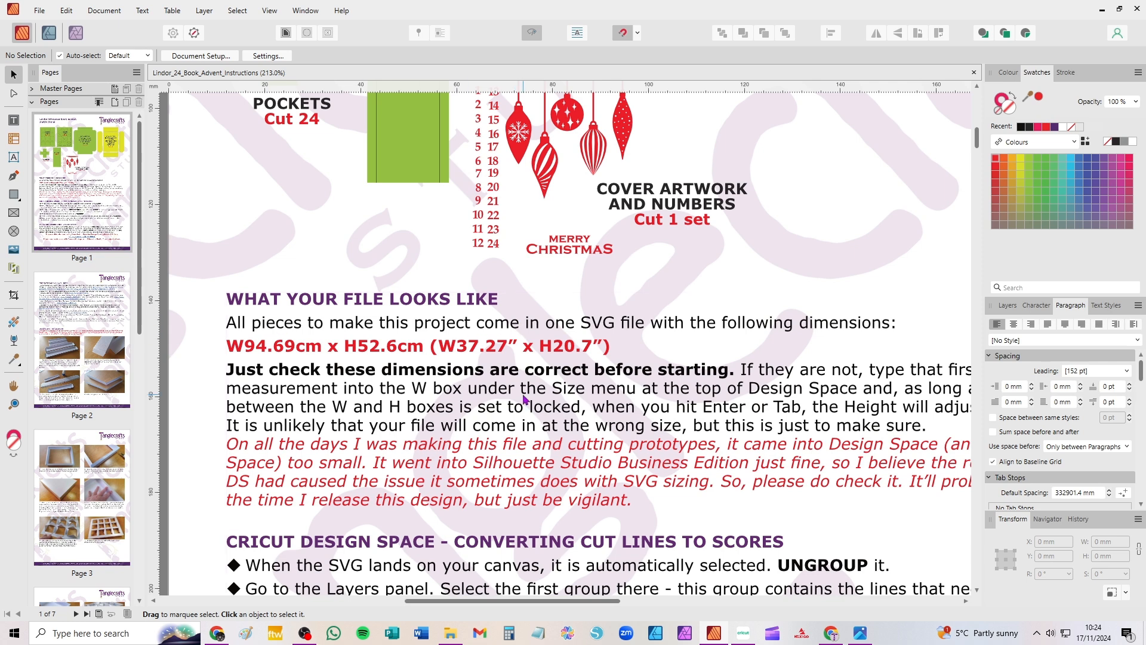
scroll(524, 399, "down", 1, "ctrl")
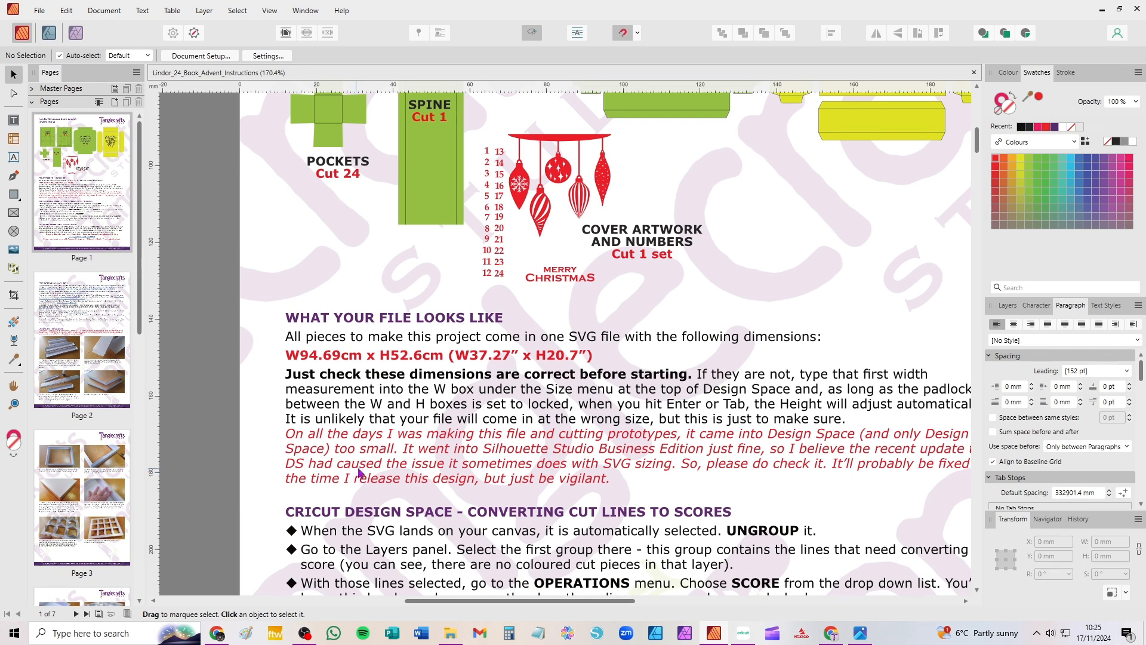
left_click(552, 422)
left_click_drag(553, 420, 548, 419, "ctrl")
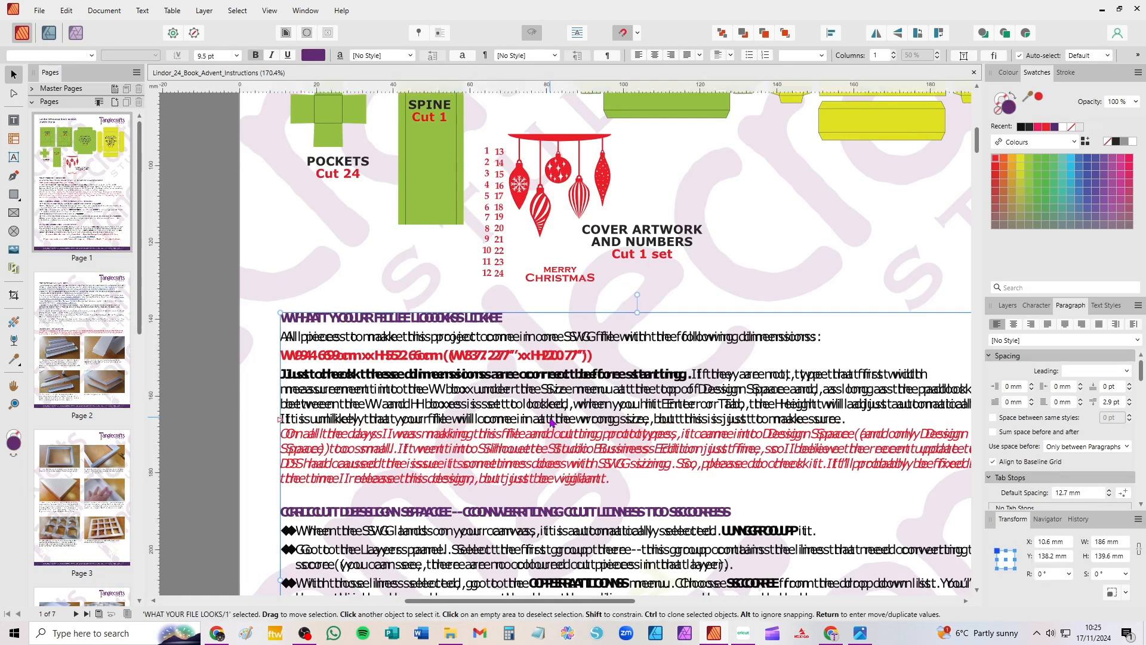
key("ctrl+z")
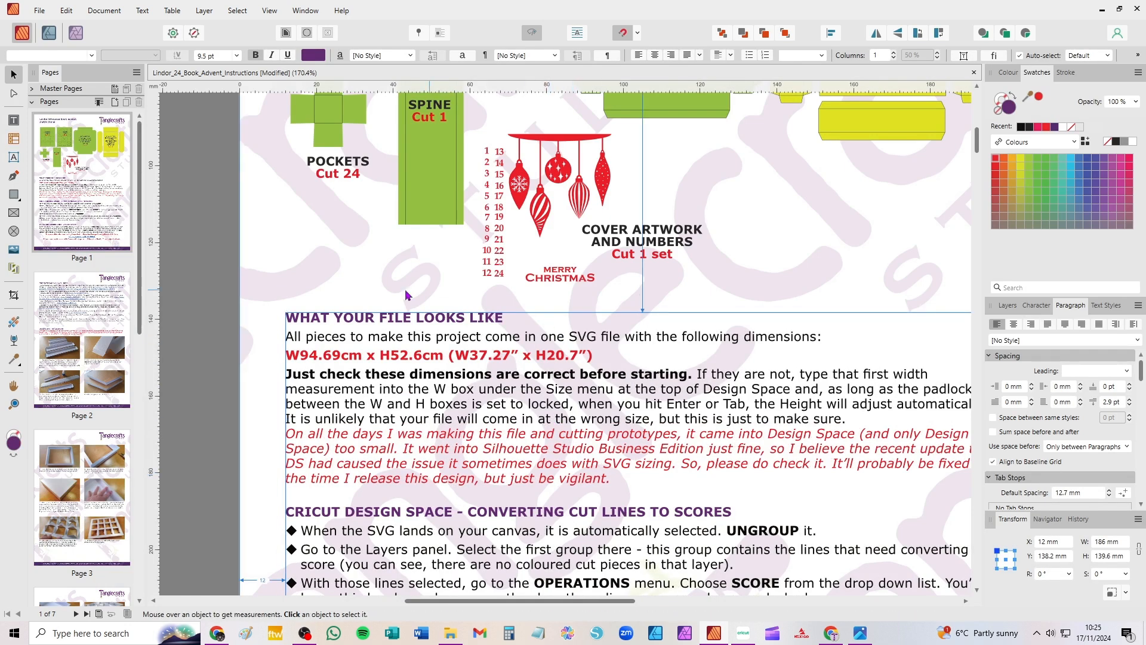
Step: Deselect the instructions text and examine the required SVG file dimensions up close
left_click(377, 289)
left_click_drag(377, 289, 326, 273)
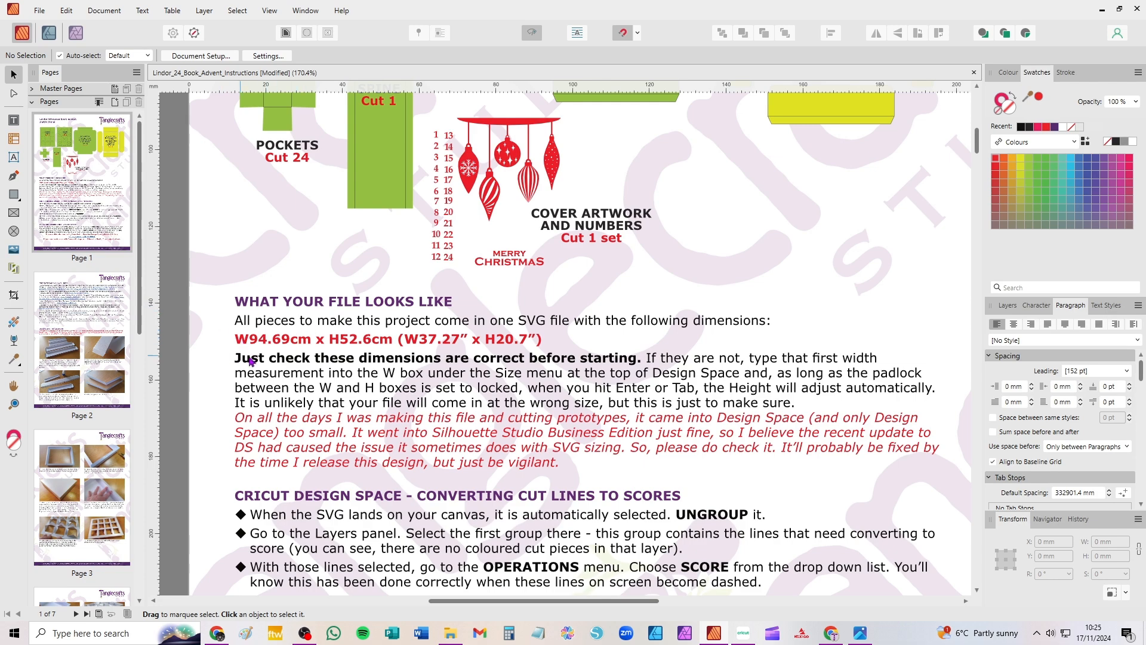
scroll(253, 347, "up", 5)
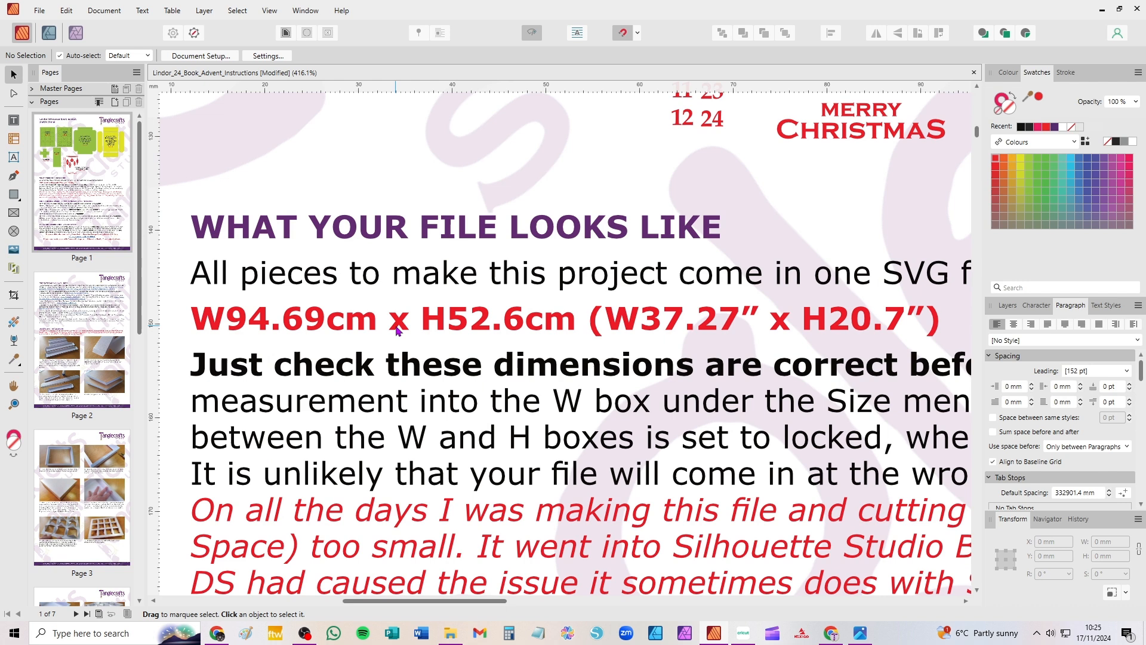
Step: In Cricut Design Space, move the uploaded group to about X 9.5, Y 5.3 cm and recheck the dimensions in the instructions
left_click(748, 638)
left_click_drag(349, 210, 499, 266)
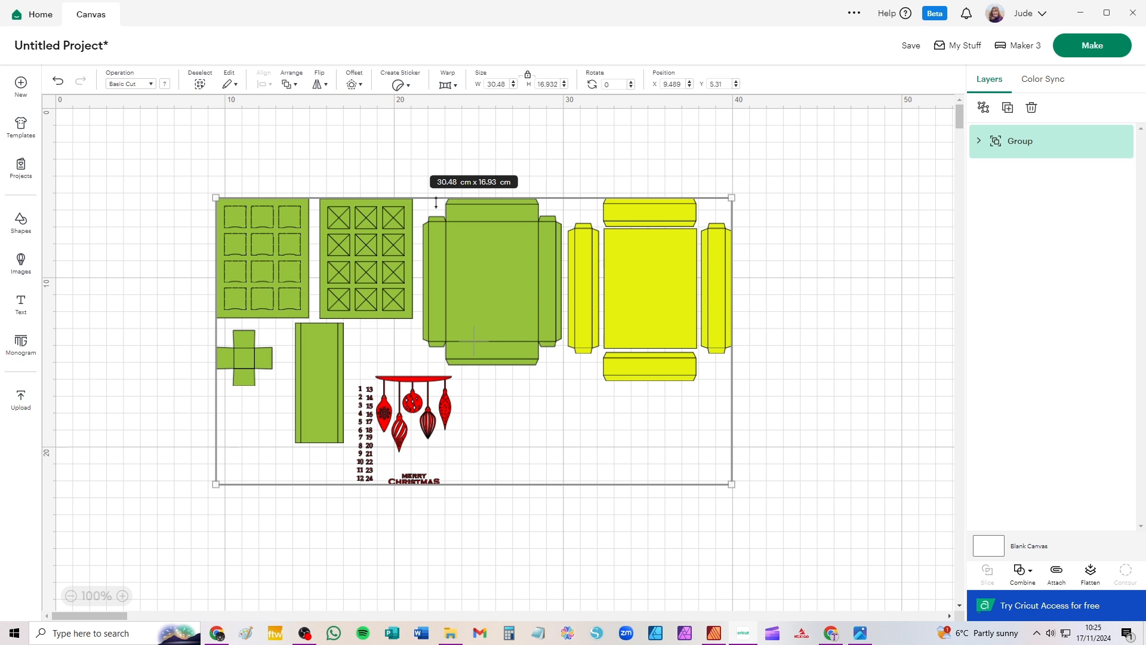
left_click(714, 636)
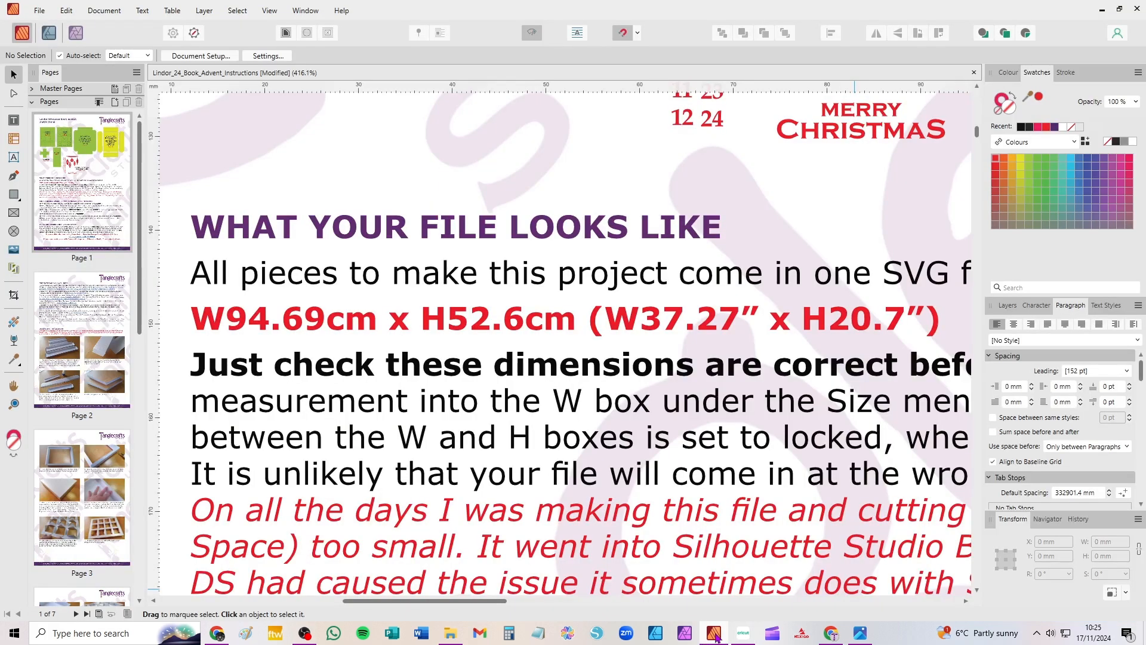
left_click(744, 634)
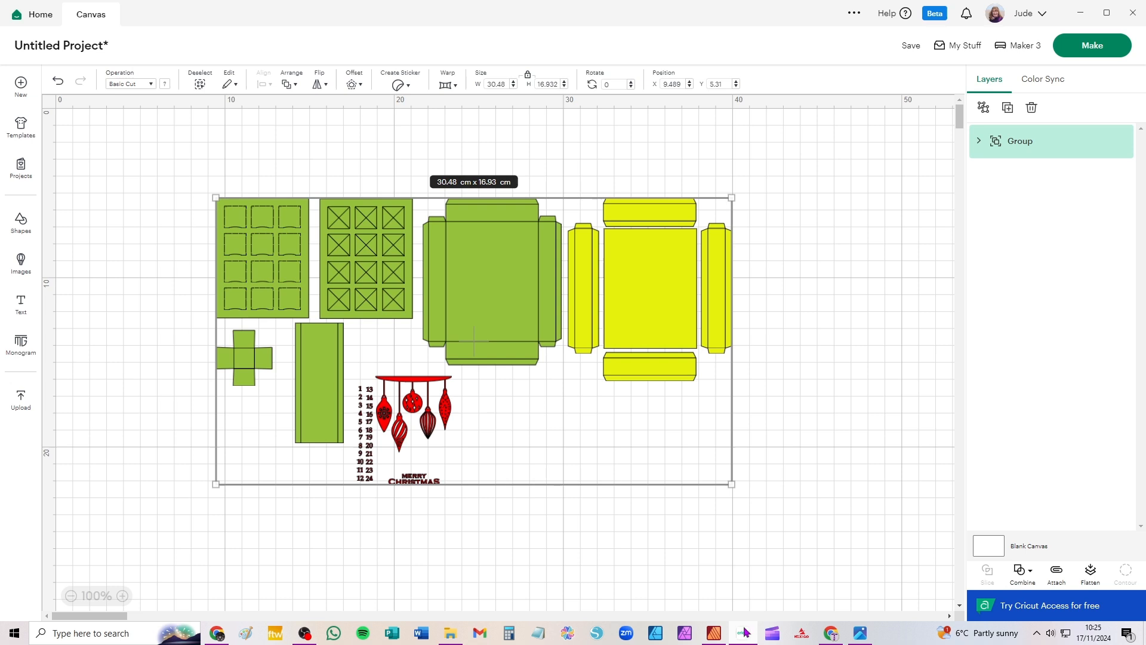
Step: Set the whole group's width to 94.69 cm with its proportions locked
left_click(493, 82)
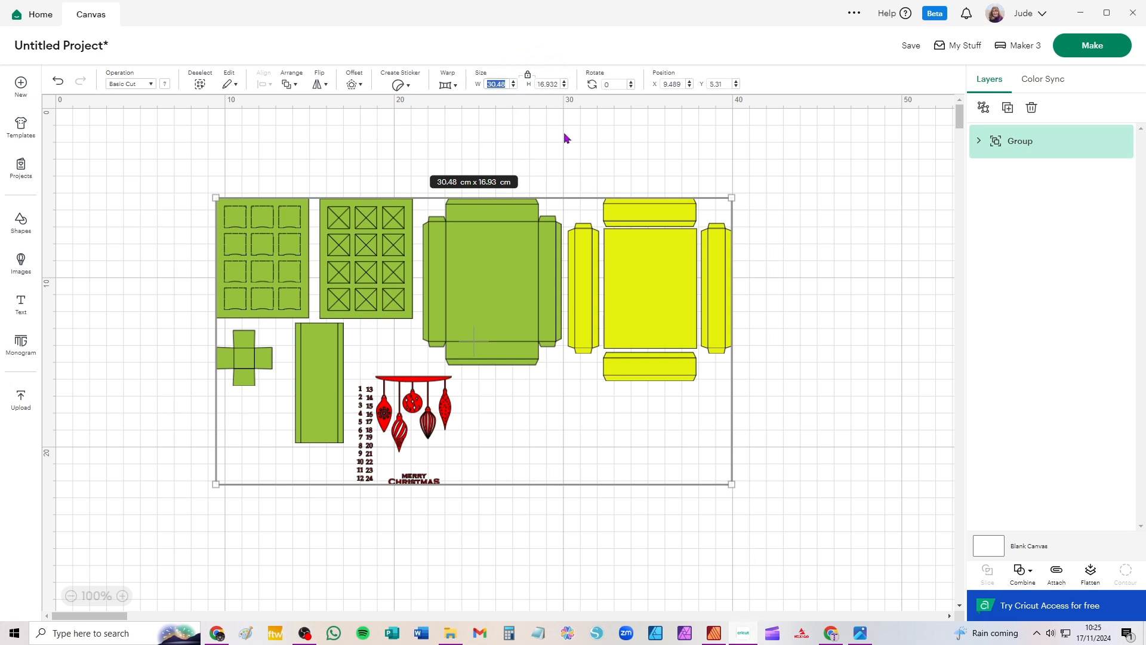
type("94.69")
key("Tab")
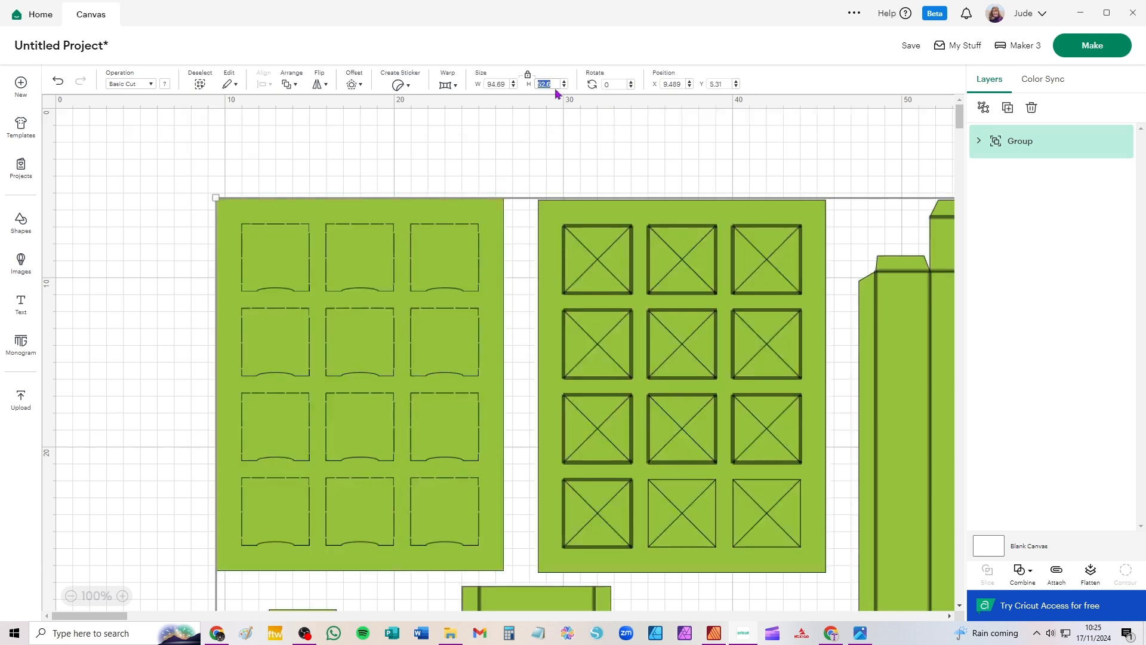
scroll(619, 270, "down", 5)
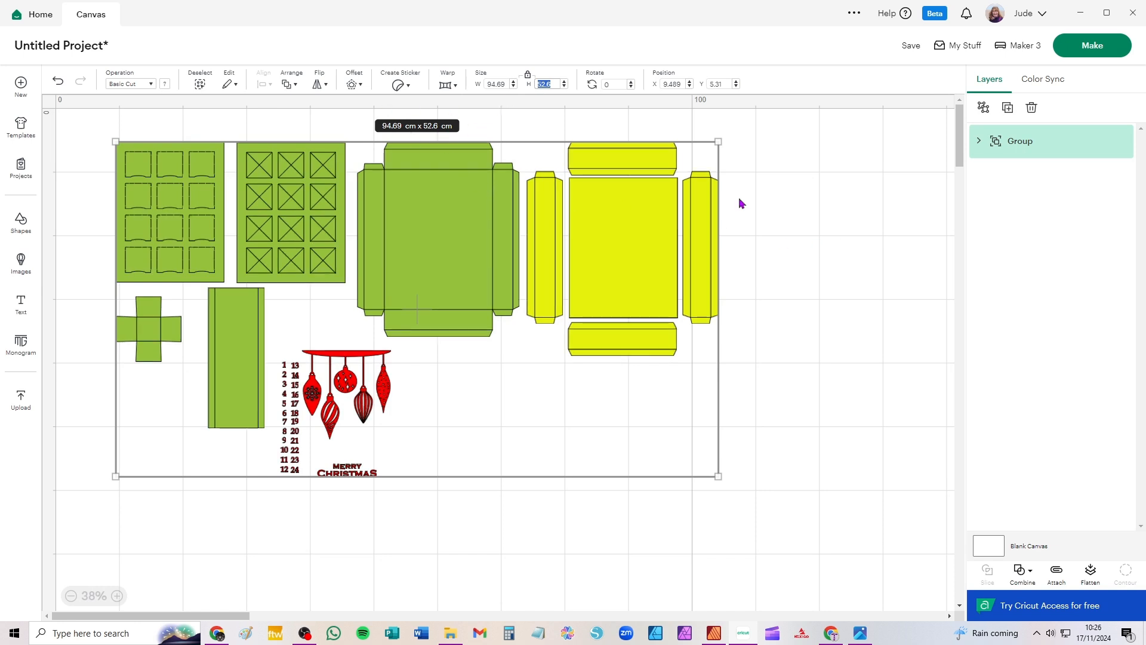
Step: Return to the Affinity Publisher instructions and view the sizing notes and the section on converting cut lines to scores
left_click(714, 637)
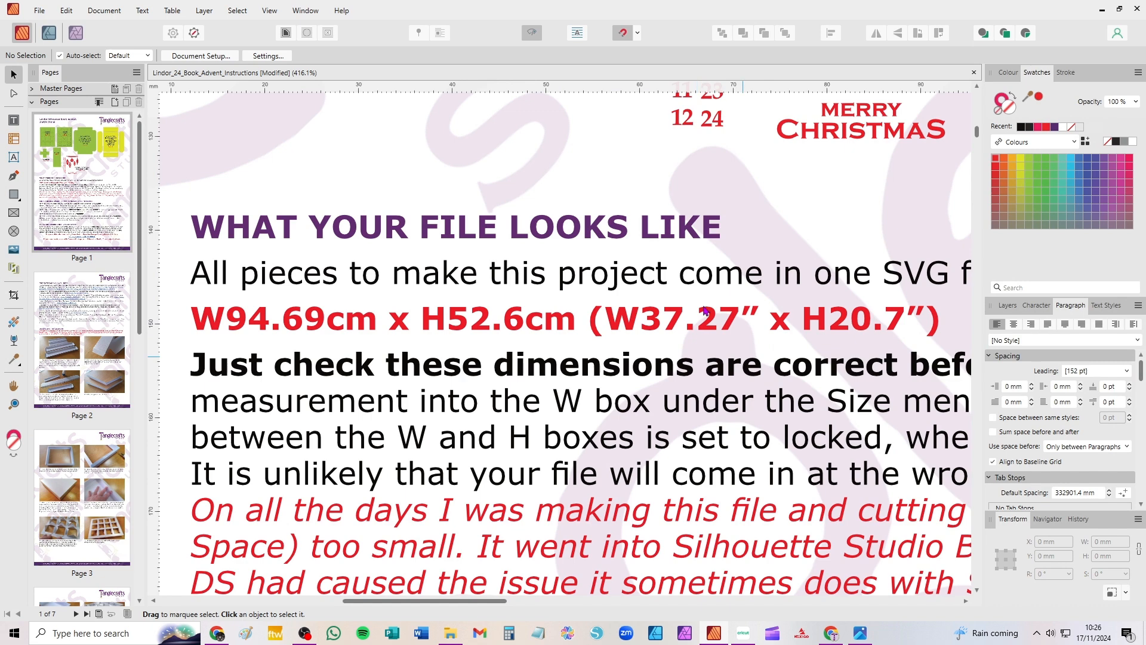
scroll(583, 428, "down", 1)
scroll(582, 429, "down", 4)
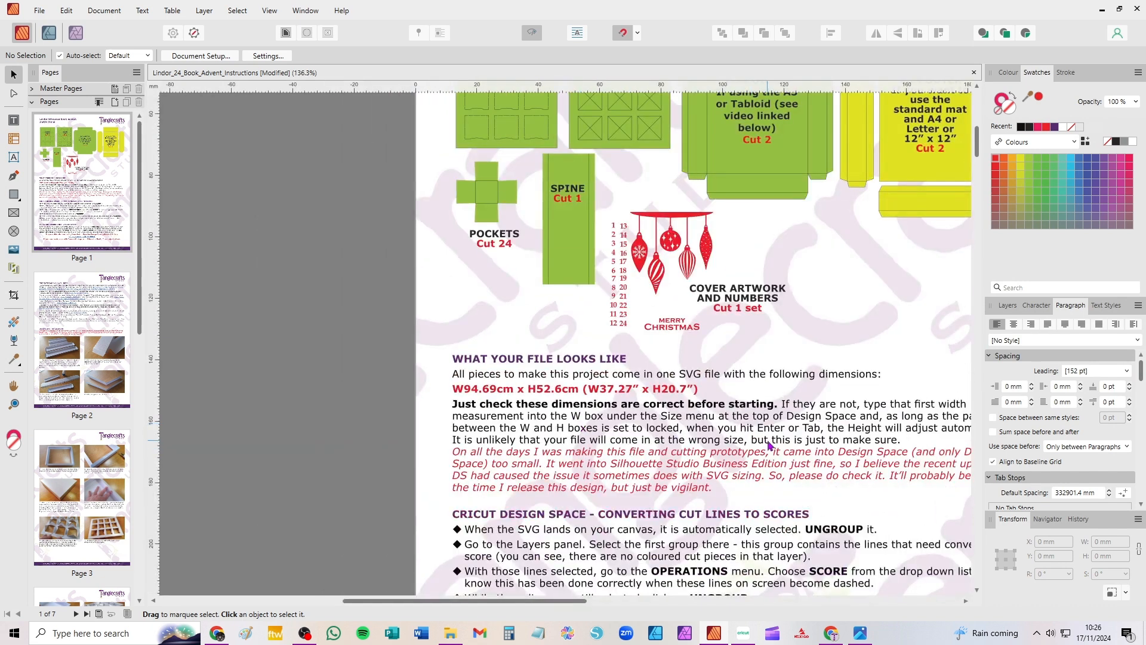
Step: Switch from the instructions to Cricut Design Space, move the whole group to about X 18.6, Y 12.2 cm and ungroup it
left_click_drag(767, 442, 583, 400)
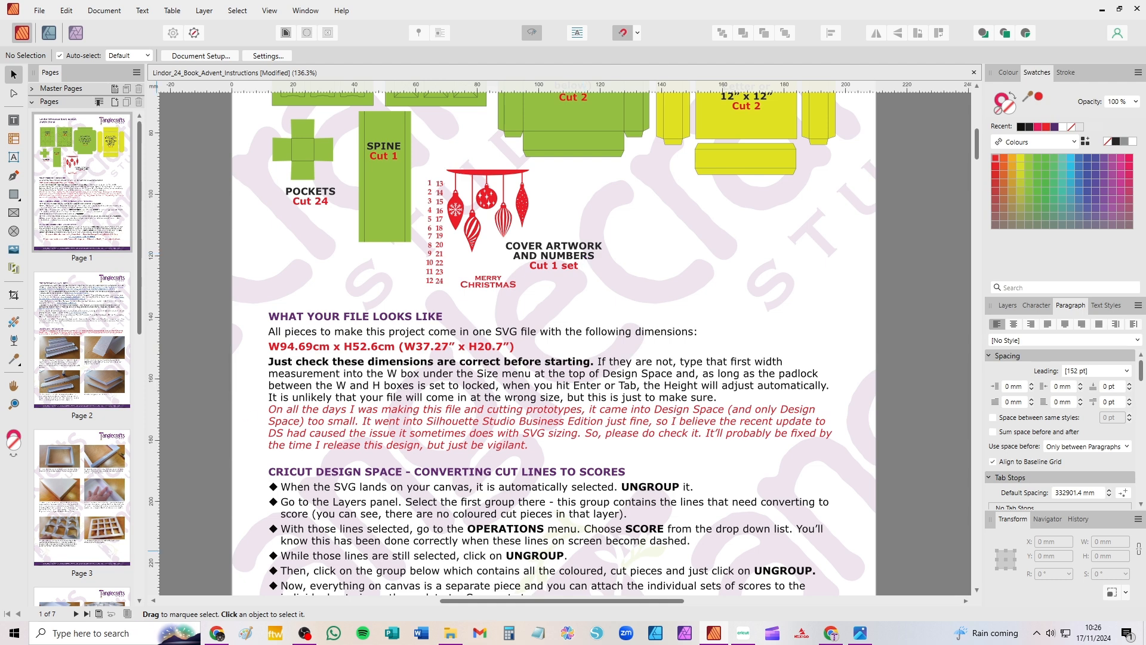
left_click(743, 633)
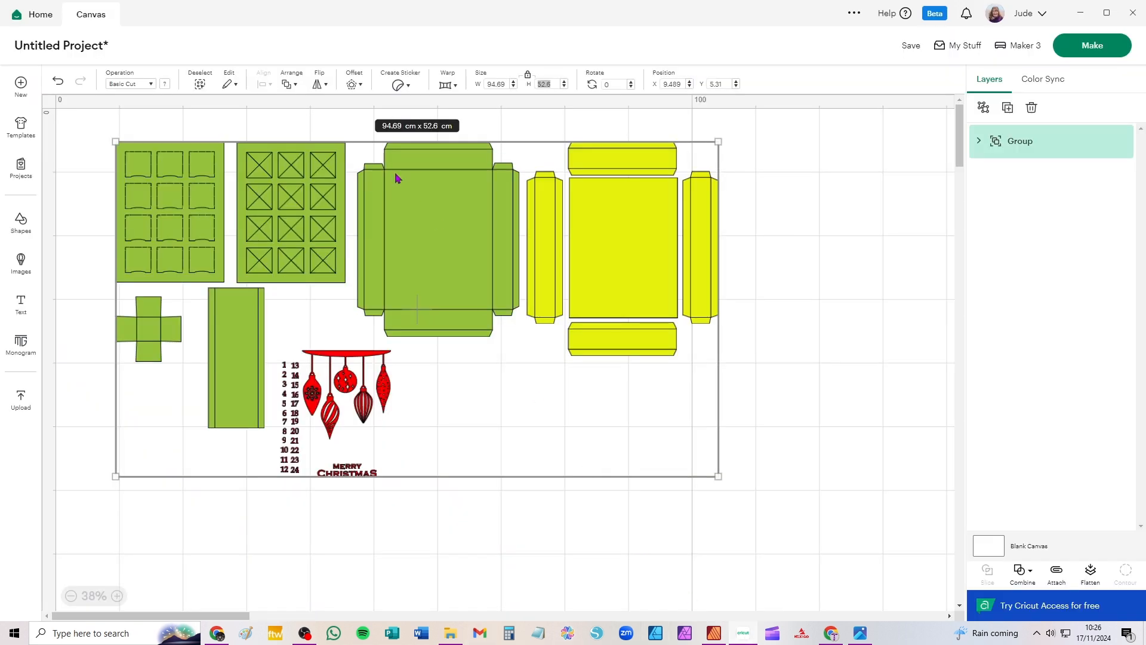
left_click_drag(395, 178, 490, 240)
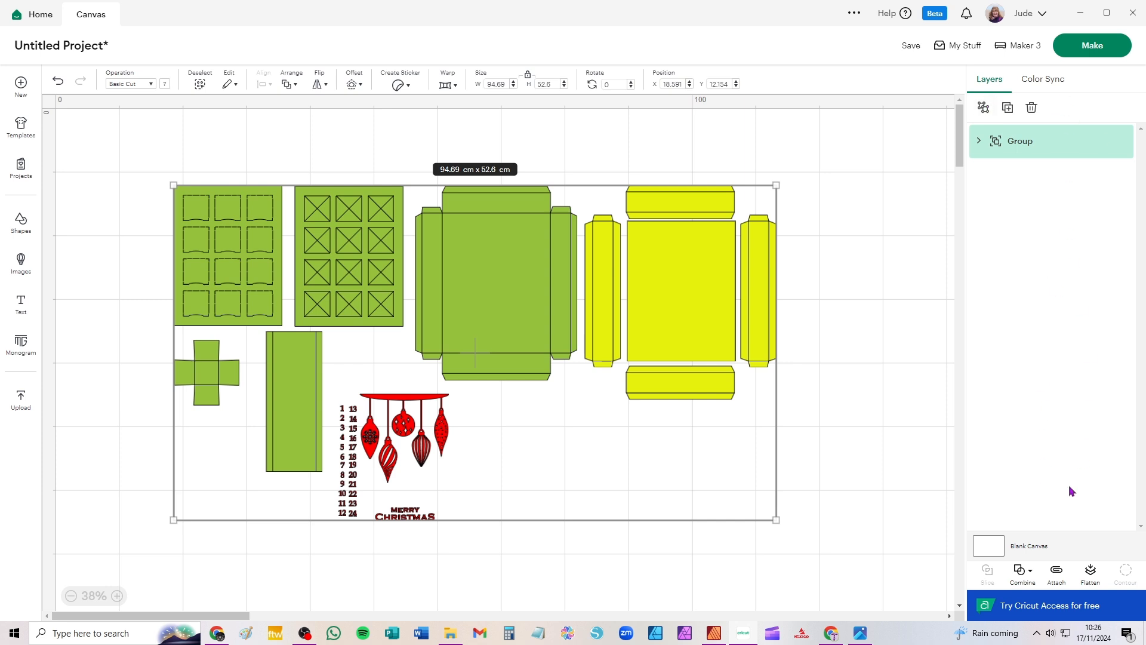
left_click(985, 109)
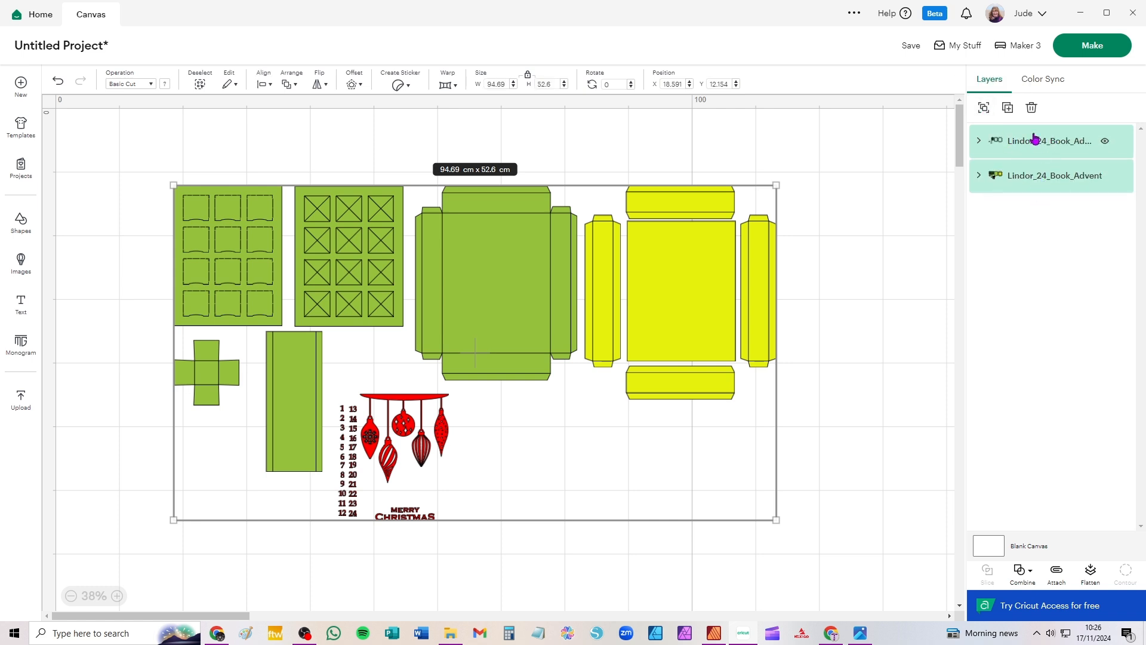
left_click(904, 148)
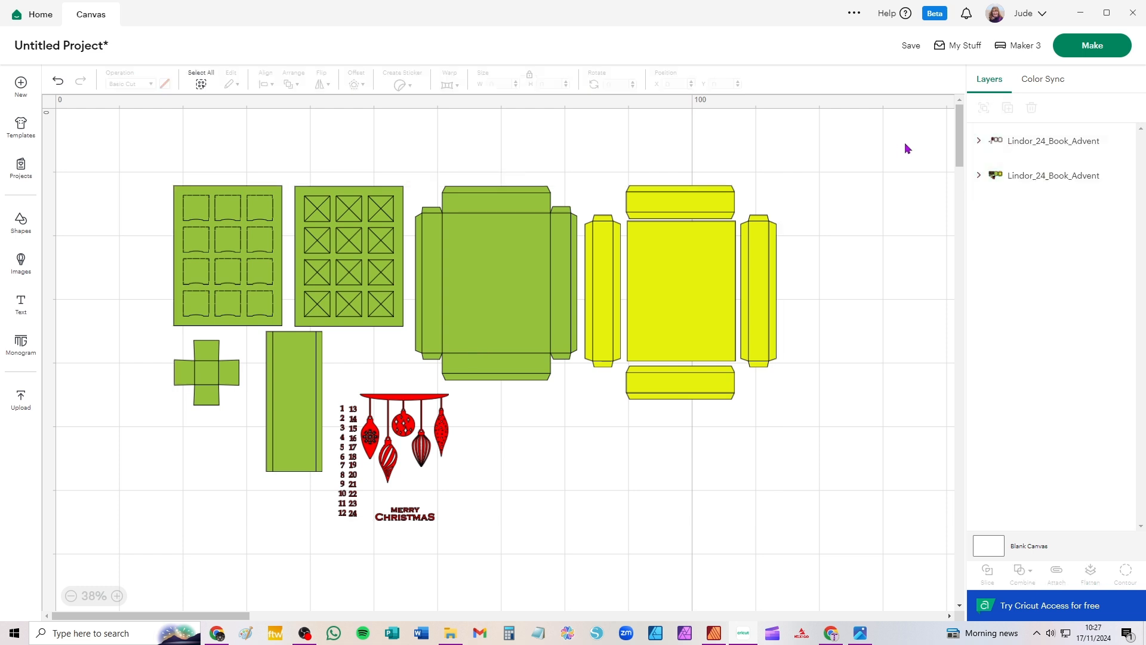
Step: Change the operation of the first Lindor_24_Book_Advent group, containing the fold lines, to Score and ungroup it
left_click(1043, 144)
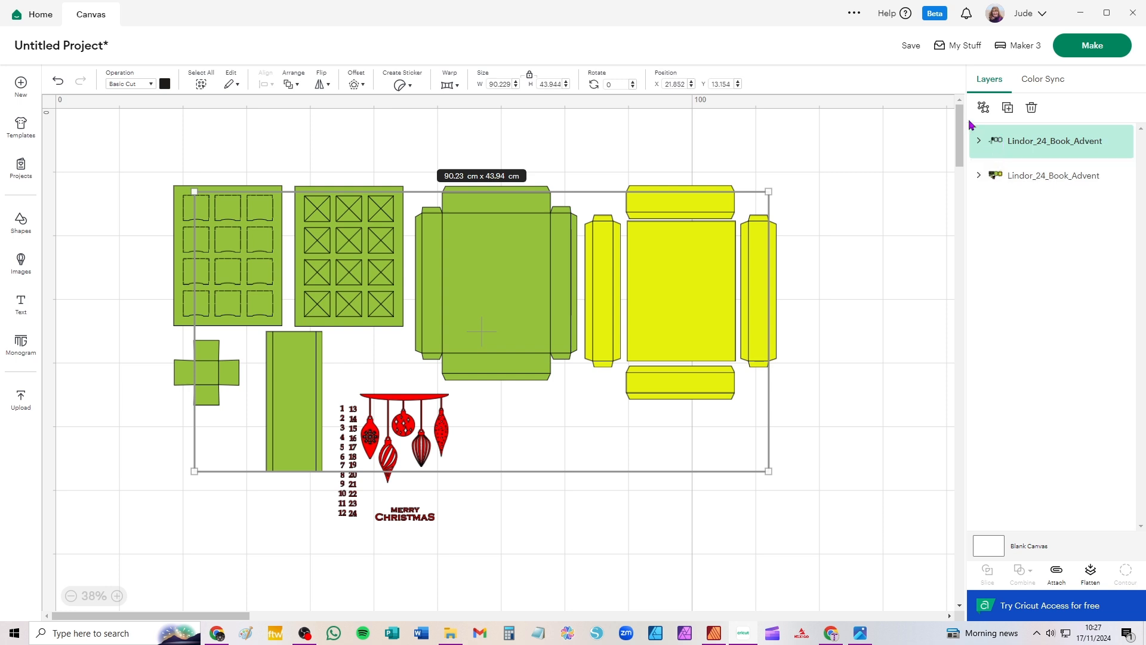
left_click(124, 84)
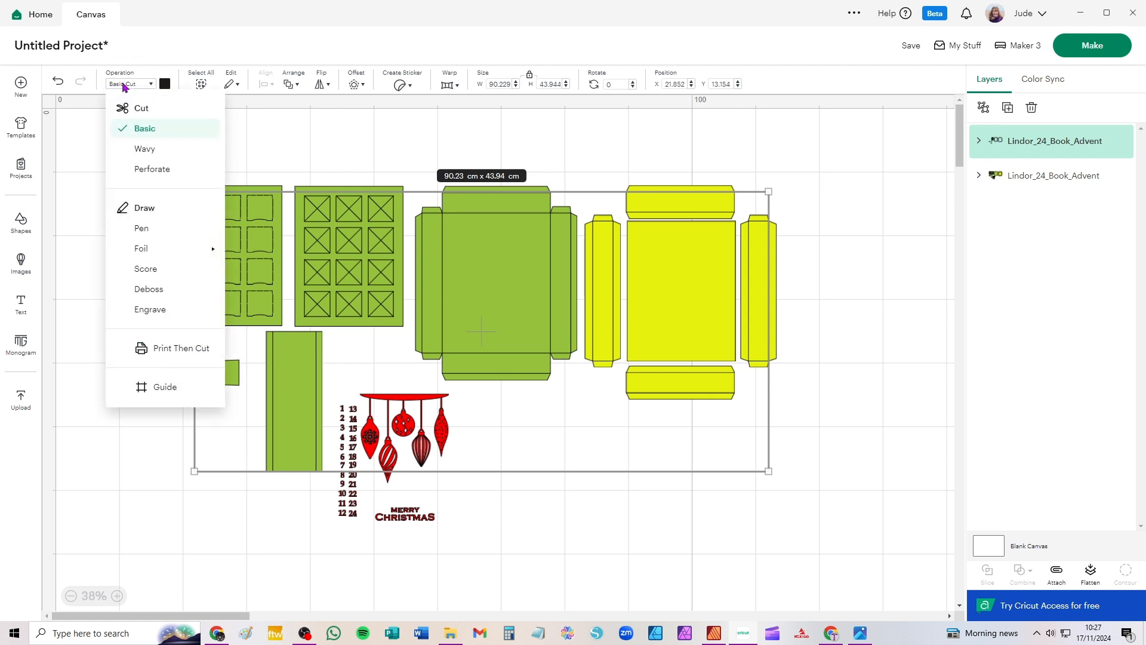
left_click(146, 269)
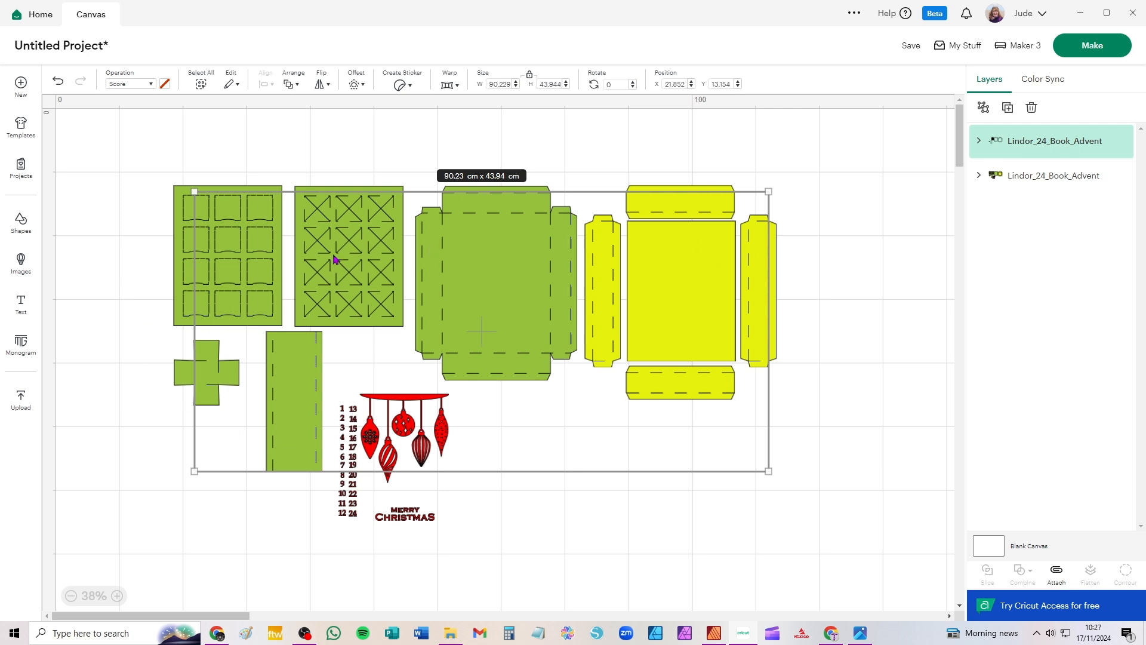
left_click(984, 110)
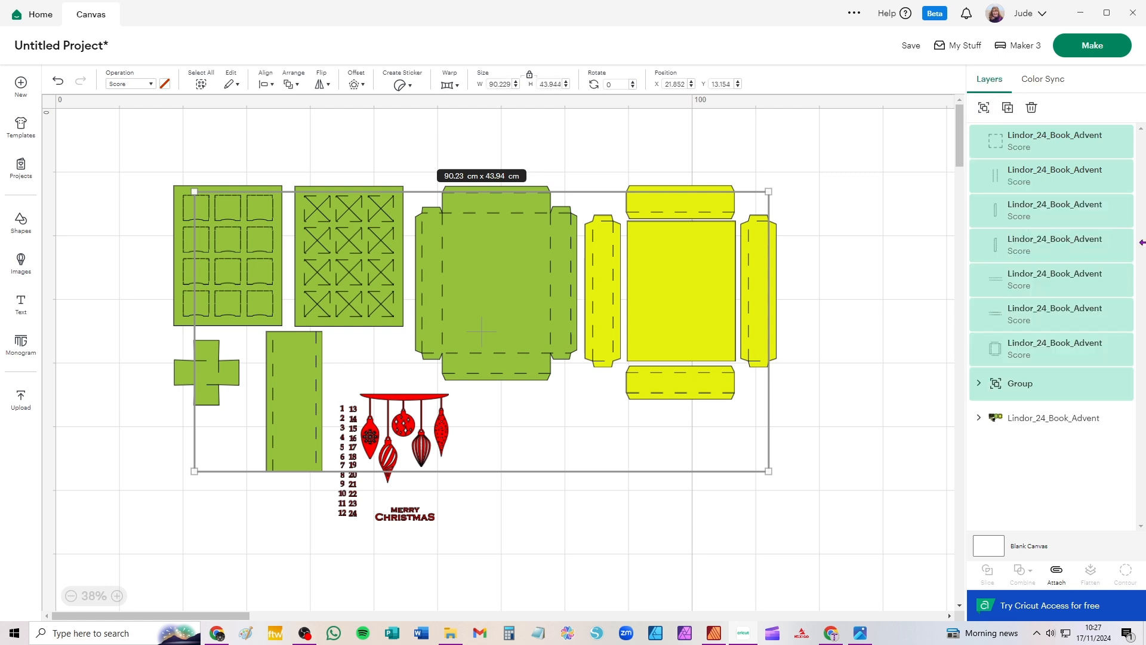
Step: Ungroup the remaining Lindor_24_Book_Advent group of coloured cut pieces into separate layers and clear the selection
left_click(1021, 421)
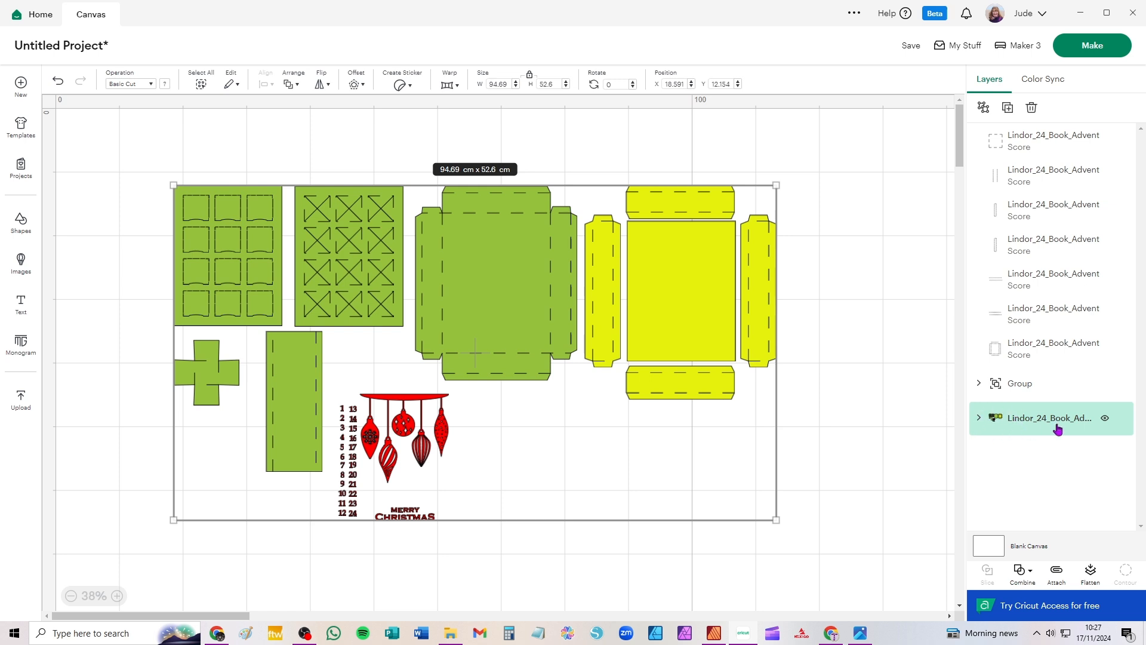
left_click(982, 108)
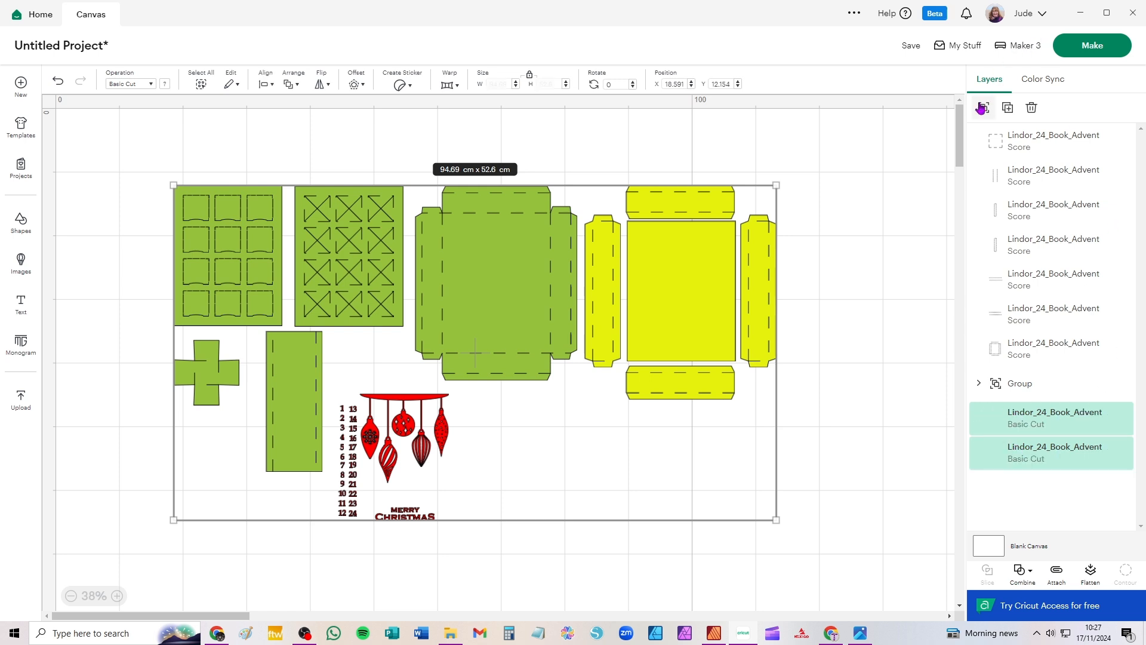
left_click(893, 166)
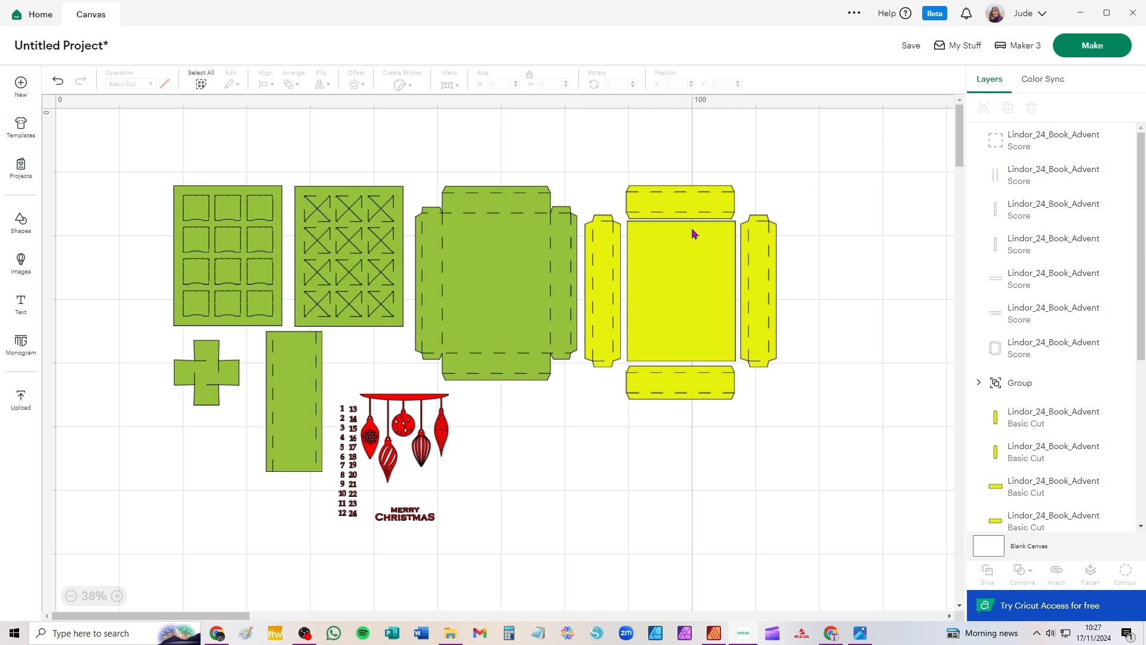
Step: Attach the score lines to the horizontal yellow strip above the plain yellow panel
scroll(691, 227, "up", 5)
left_click_drag(853, 113, 508, 206)
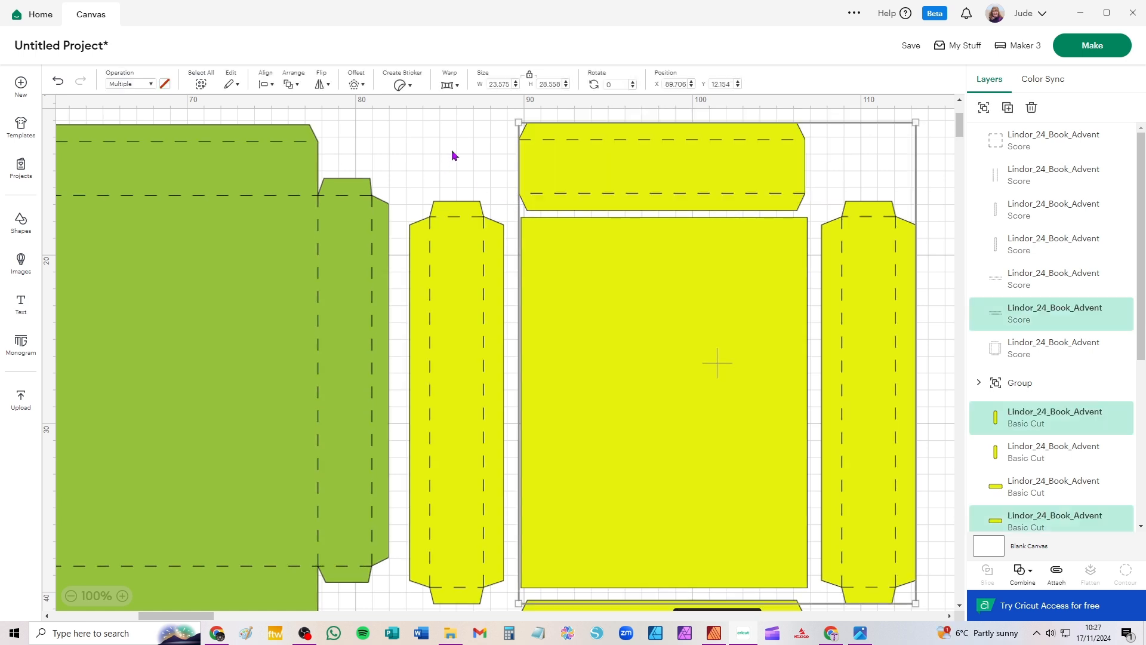
left_click_drag(492, 113, 834, 183)
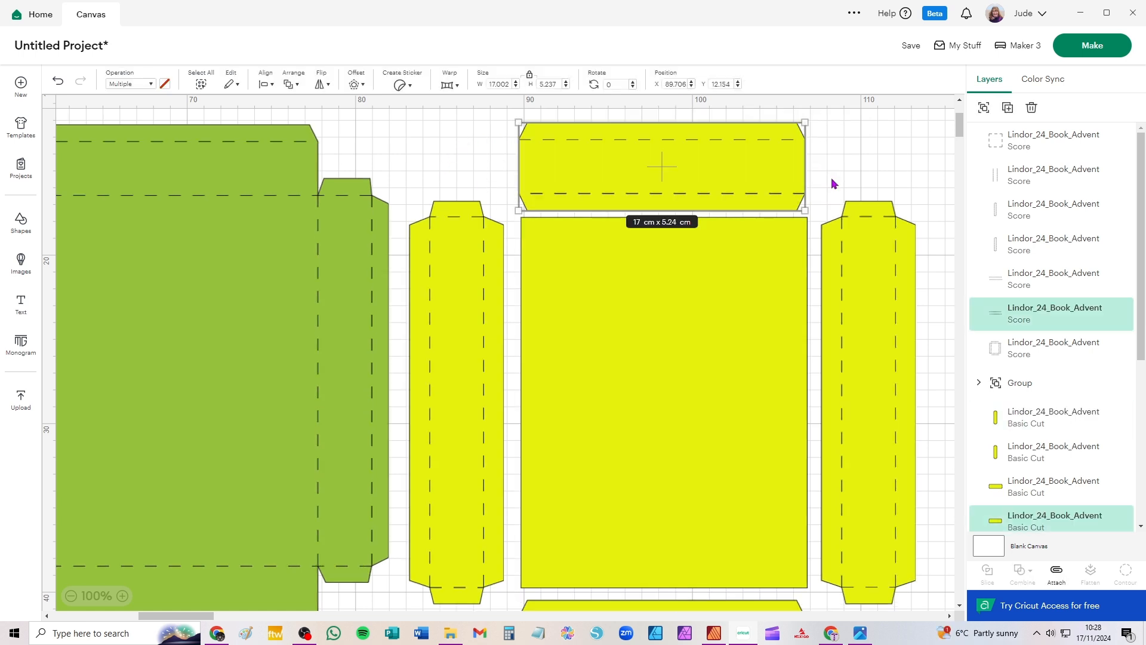
left_click(1058, 572)
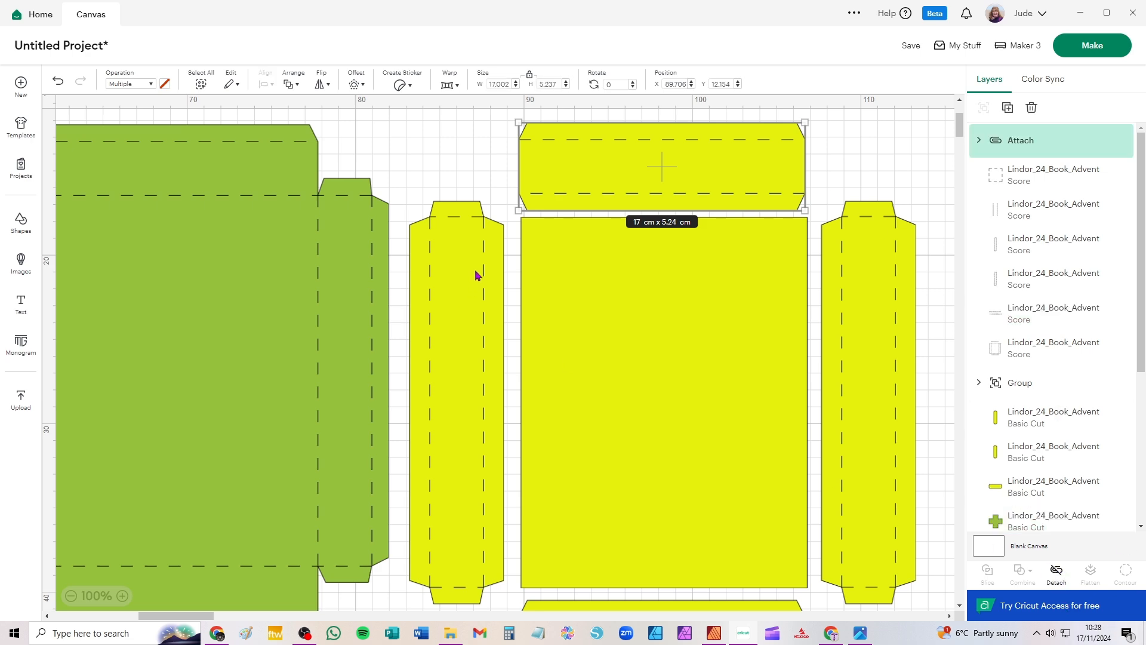
Step: Attach the score lines to the rightmost yellow strip, then move it and the upper yellow strip away from the plain panel
scroll(476, 275, "down", 5)
left_click_drag(808, 195, 661, 478)
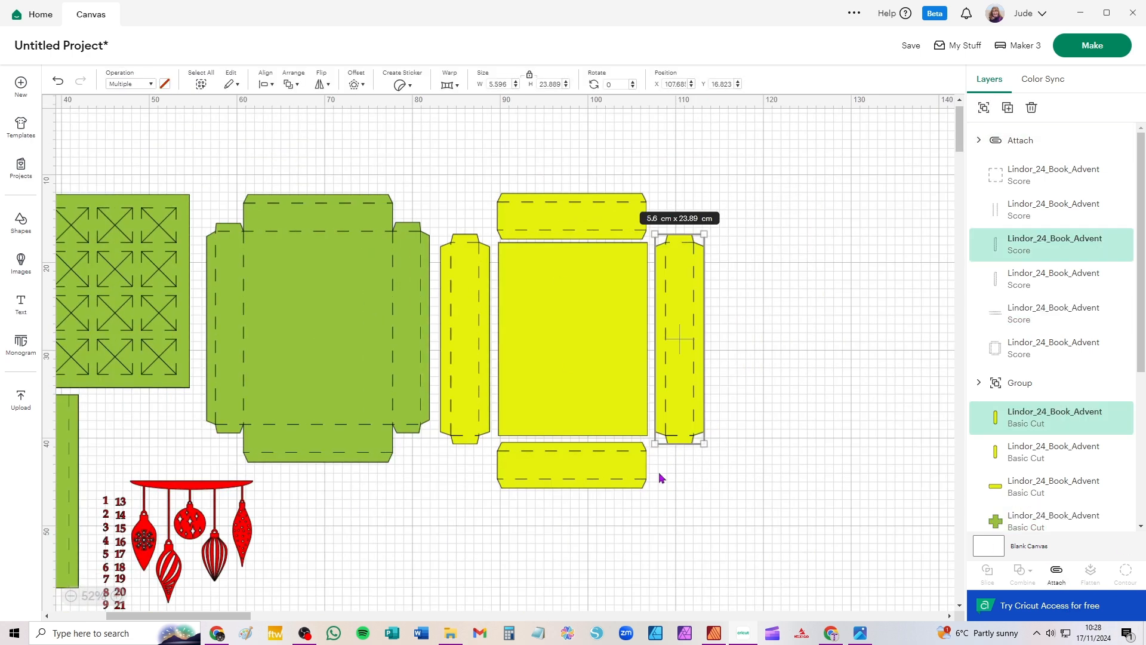
left_click(1057, 572)
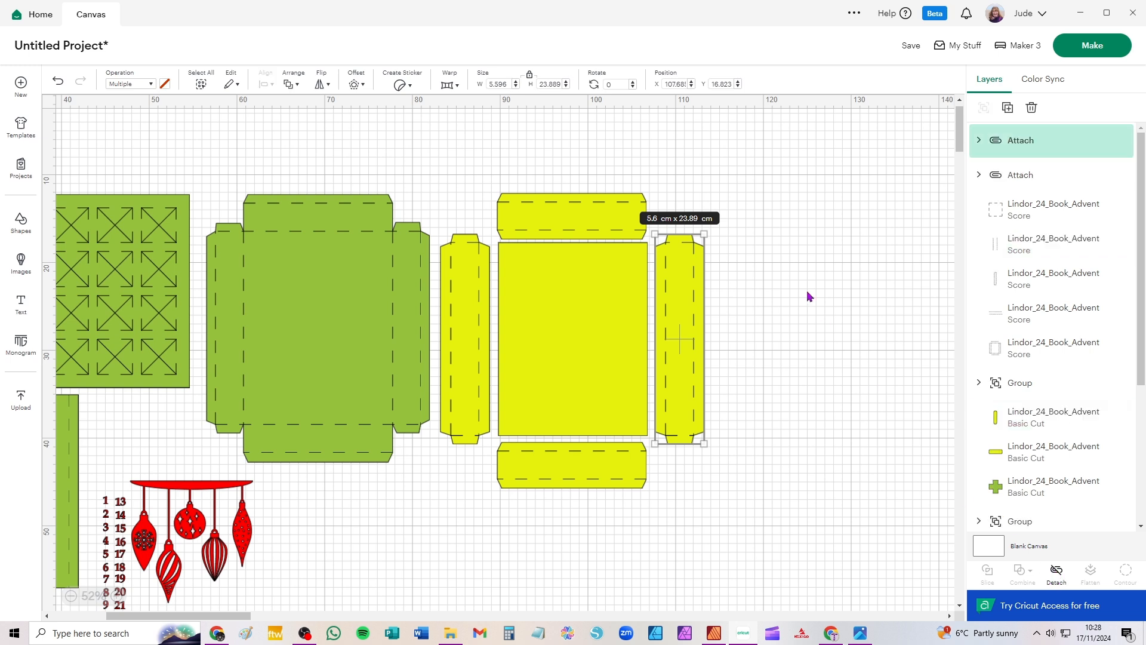
left_click_drag(687, 301, 841, 265)
left_click_drag(617, 223, 777, 185)
Step: Attach the score lines to the lower horizontal yellow strip and move it to about X 117.6, Y 38.9 cm
left_click_drag(660, 538, 483, 448)
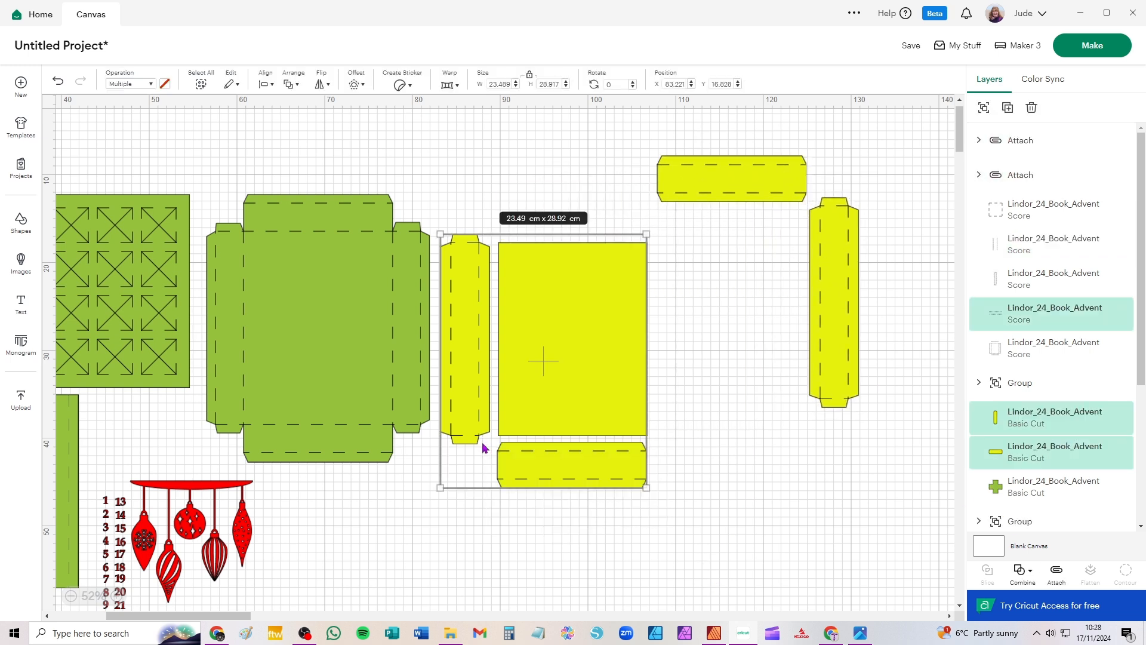
left_click_drag(772, 521, 578, 445)
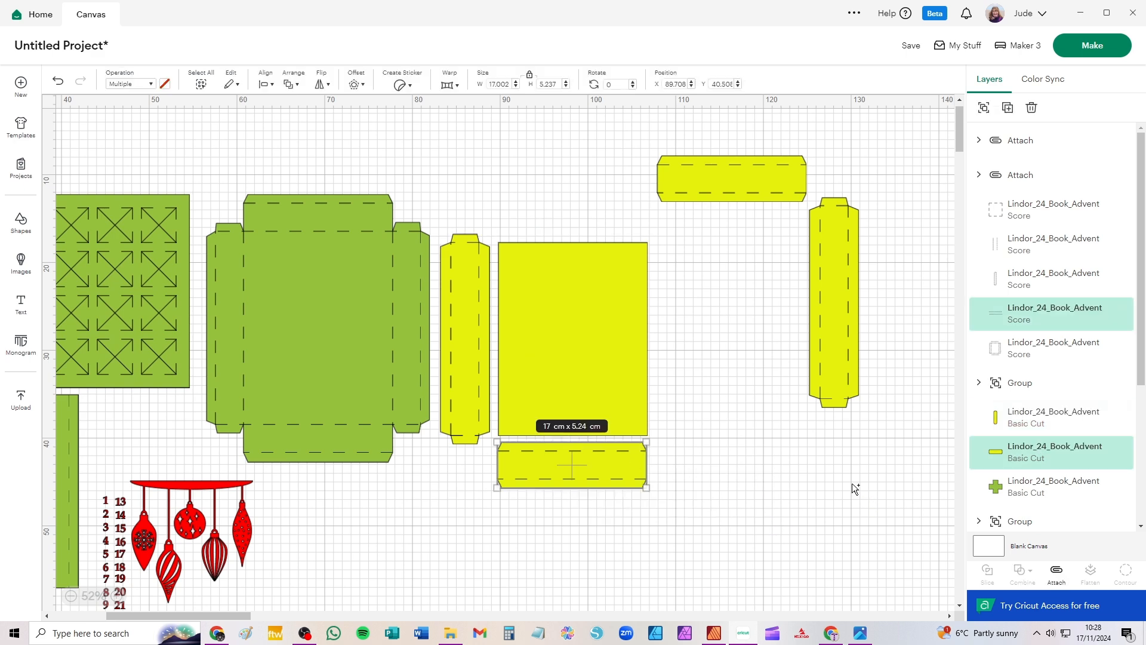
left_click_drag(618, 466, 863, 456)
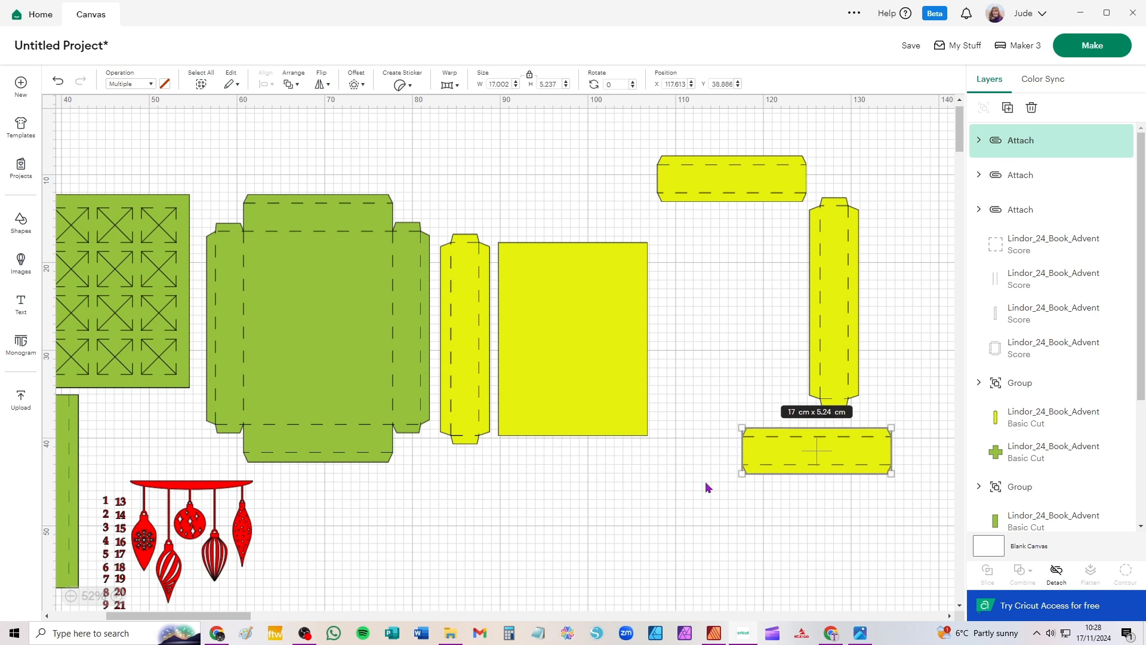
Step: Move the plain yellow panel beside the finished strips, then attach the last yellow strip's scores and place it at about X 97.1, Y 14.1 cm
left_click_drag(535, 351, 670, 328)
left_click_drag(550, 471, 437, 218)
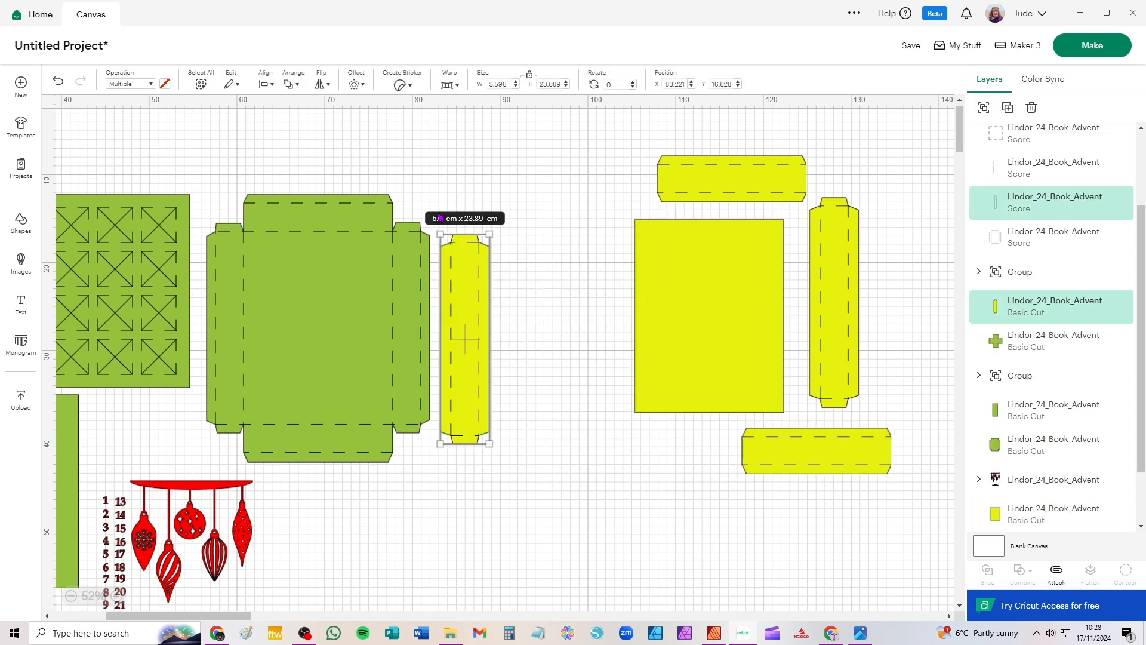
key("ctrl+alt+a")
left_click_drag(465, 275, 587, 251)
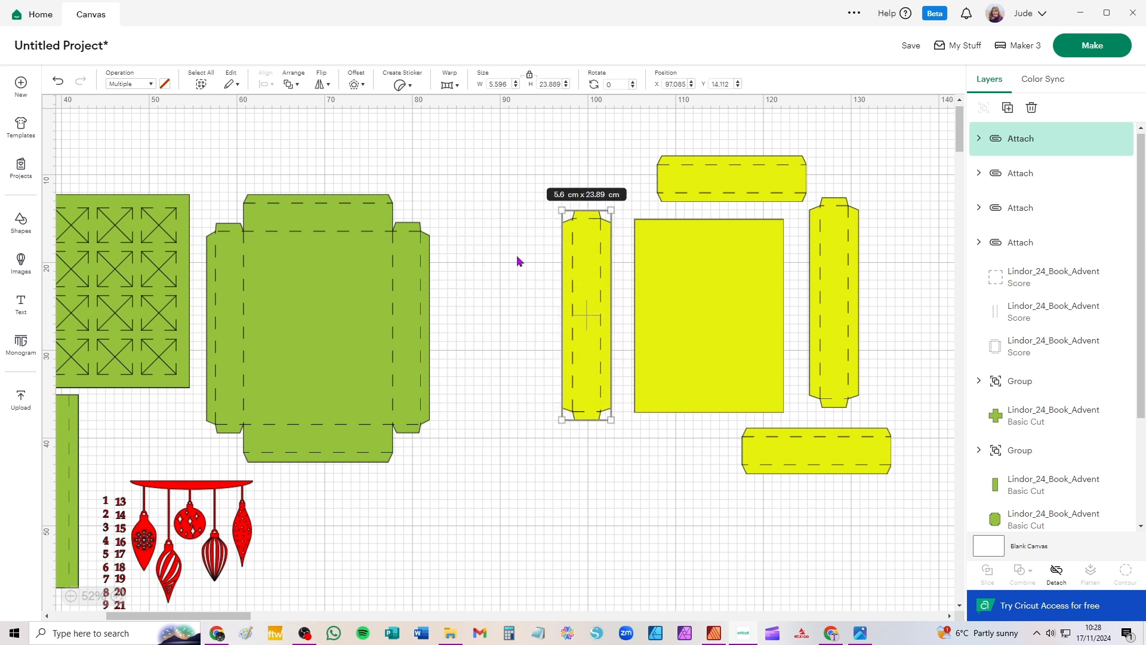
Step: Attach the score lines to the large green box piece and move it to about X 70.3, Y 3.8 cm
left_click_drag(491, 177, 202, 470)
left_click(1056, 572)
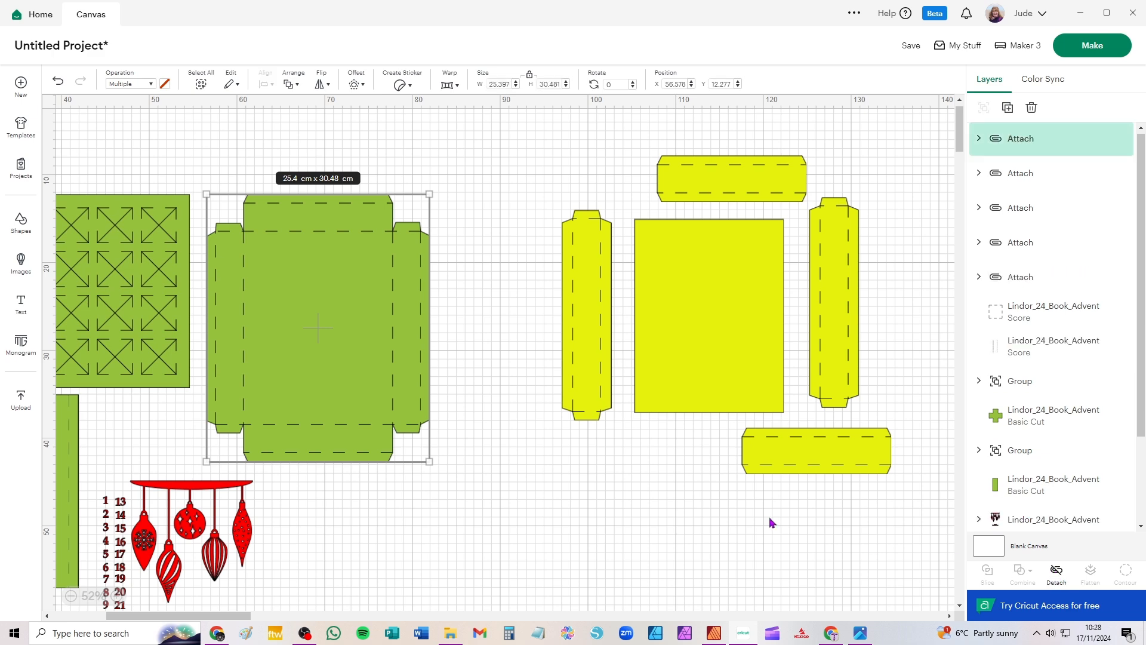
left_click_drag(320, 350, 441, 276)
Step: Attach the score and cut lines to the green panel with crossed squares, then check that this panel and the green box piece are attached
left_click_drag(202, 350, 239, 181)
key("ctrl+alt+a")
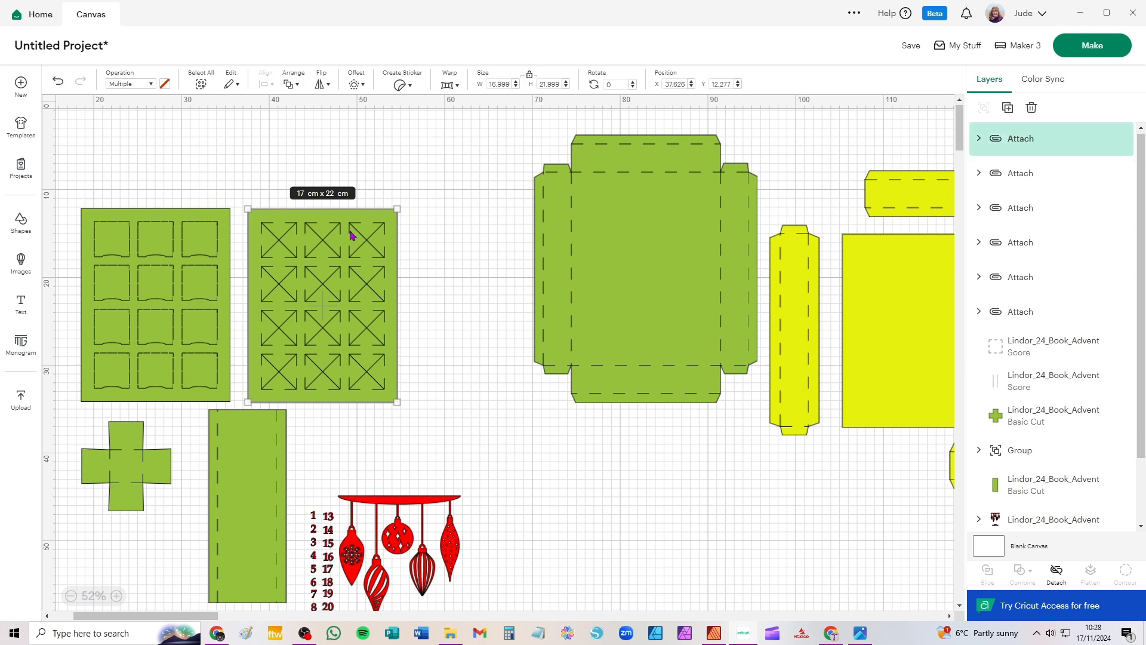
left_click(432, 198)
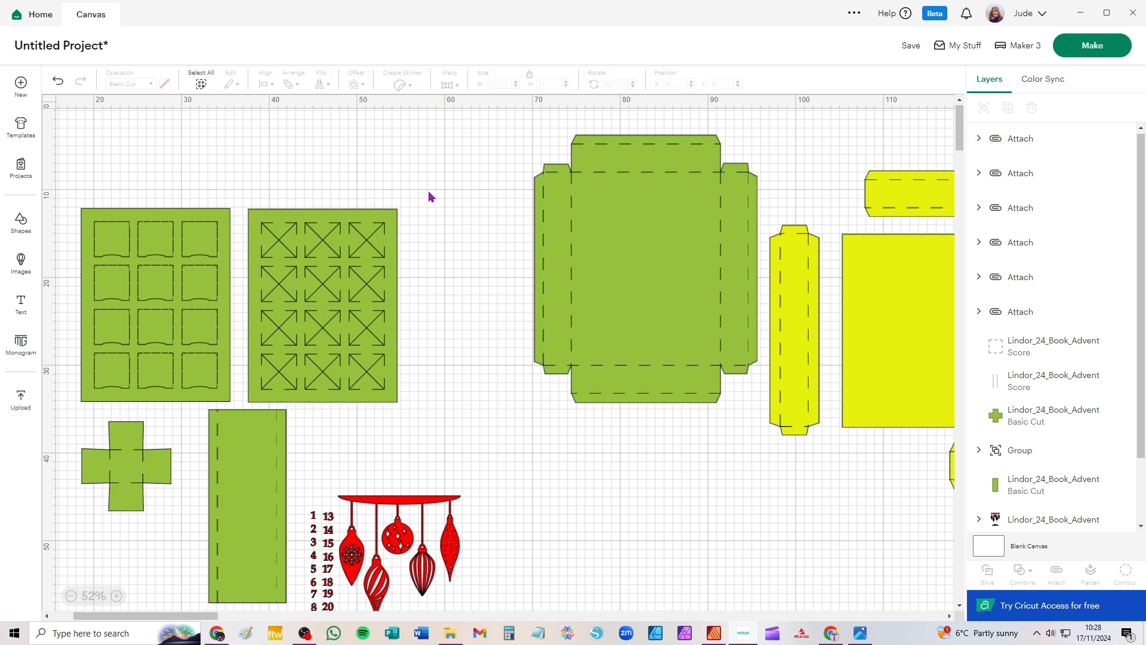
left_click_drag(499, 143, 693, 376)
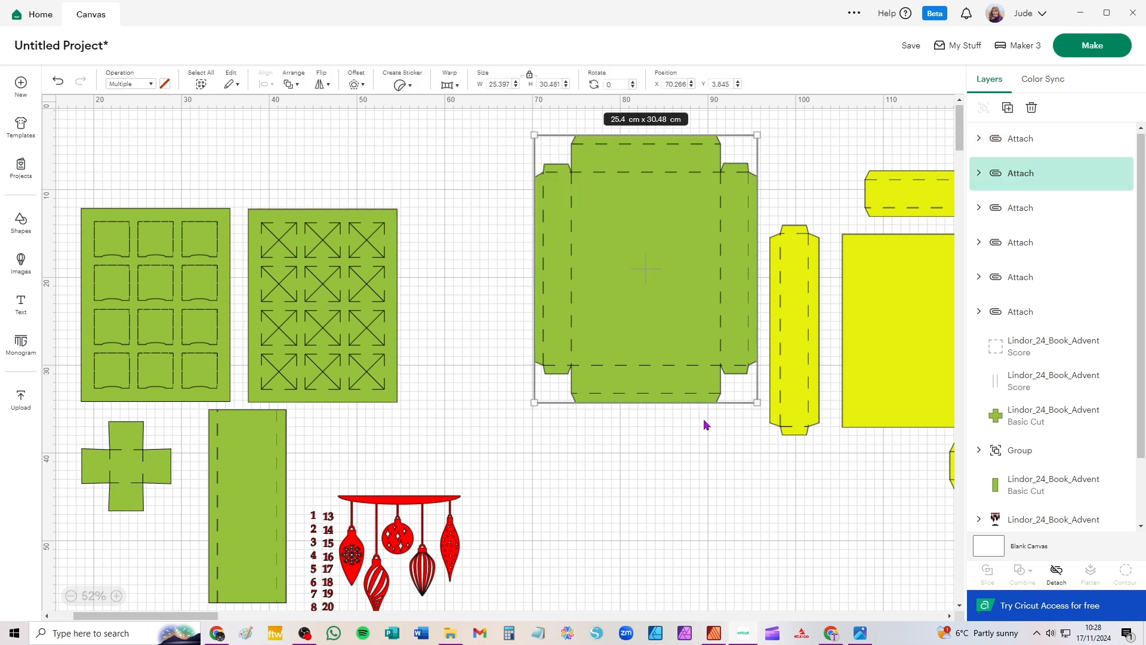
left_click_drag(425, 200, 244, 403)
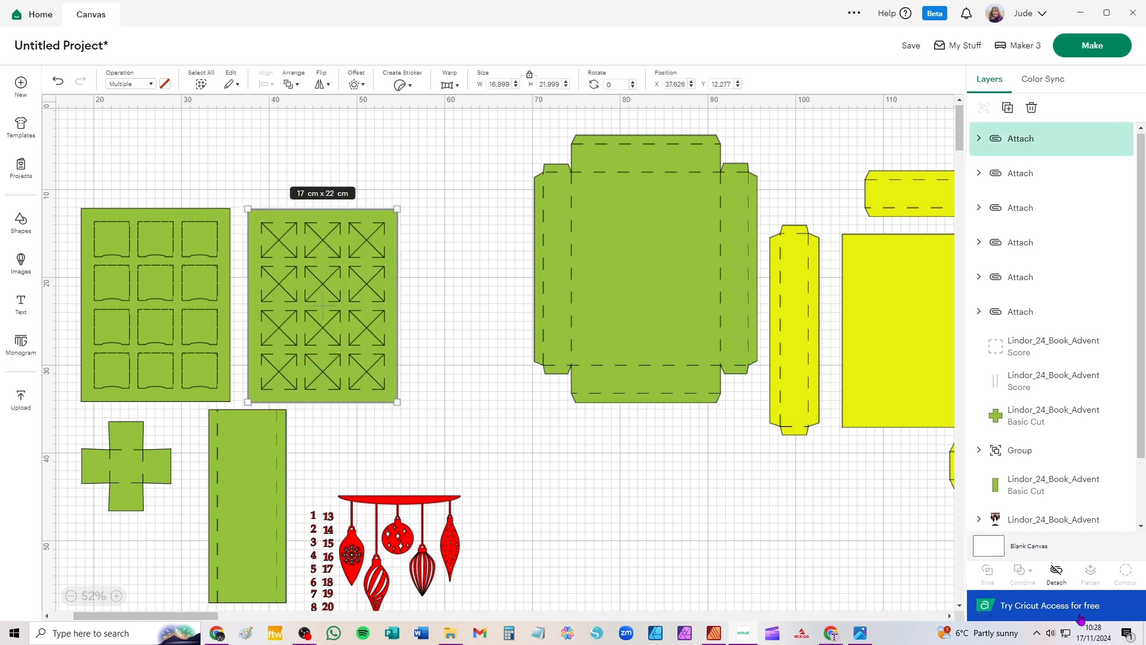
Step: Attach the lines of the green panel with curved-edge openings, and attach the score lines to the cross-shaped green pocket
left_click_drag(63, 187, 237, 406)
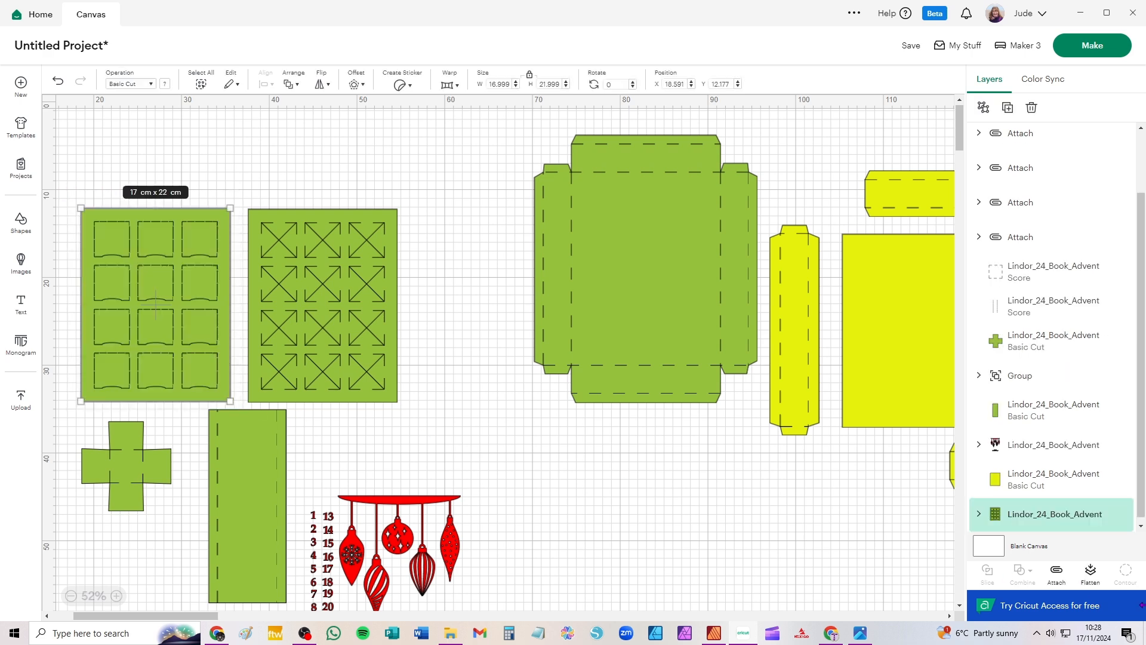
left_click(1061, 576)
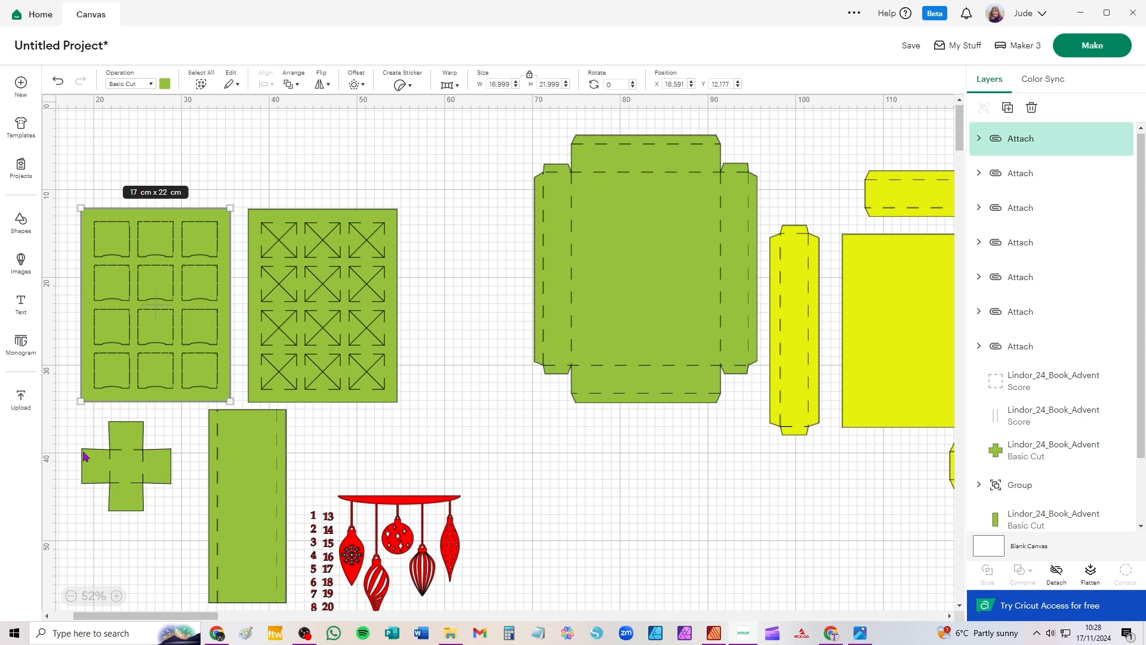
left_click_drag(67, 421, 182, 545)
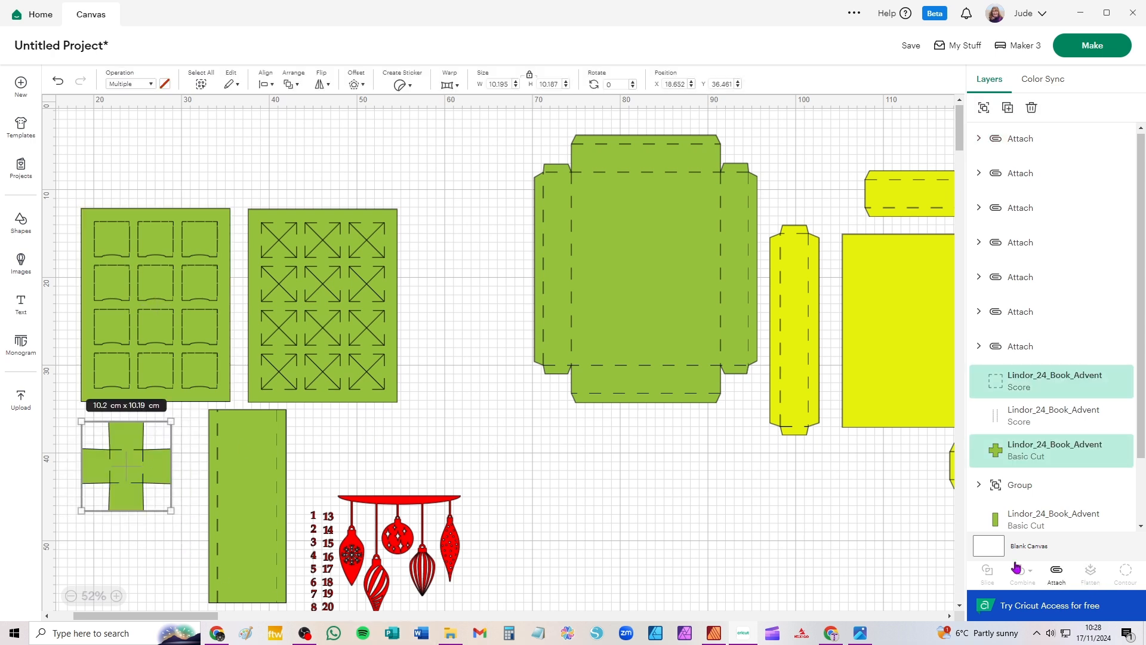
left_click(1035, 586)
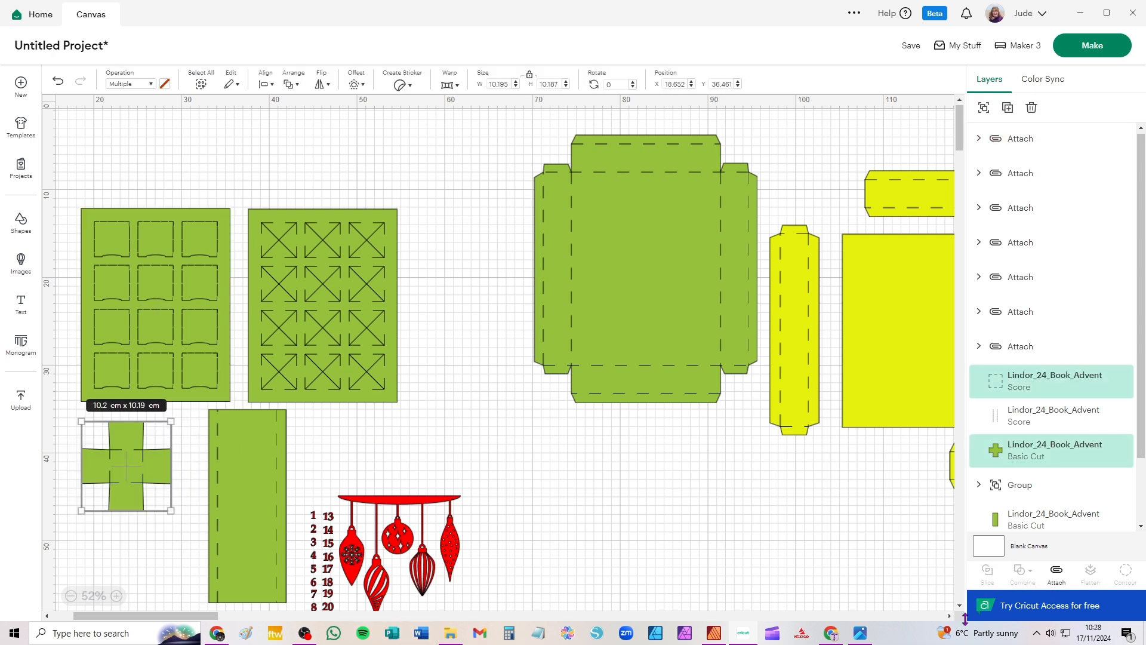
left_click(203, 469)
Step: Attach the two score lines to the green spine rectangle and clear the selection
left_click_drag(202, 465, 296, 539)
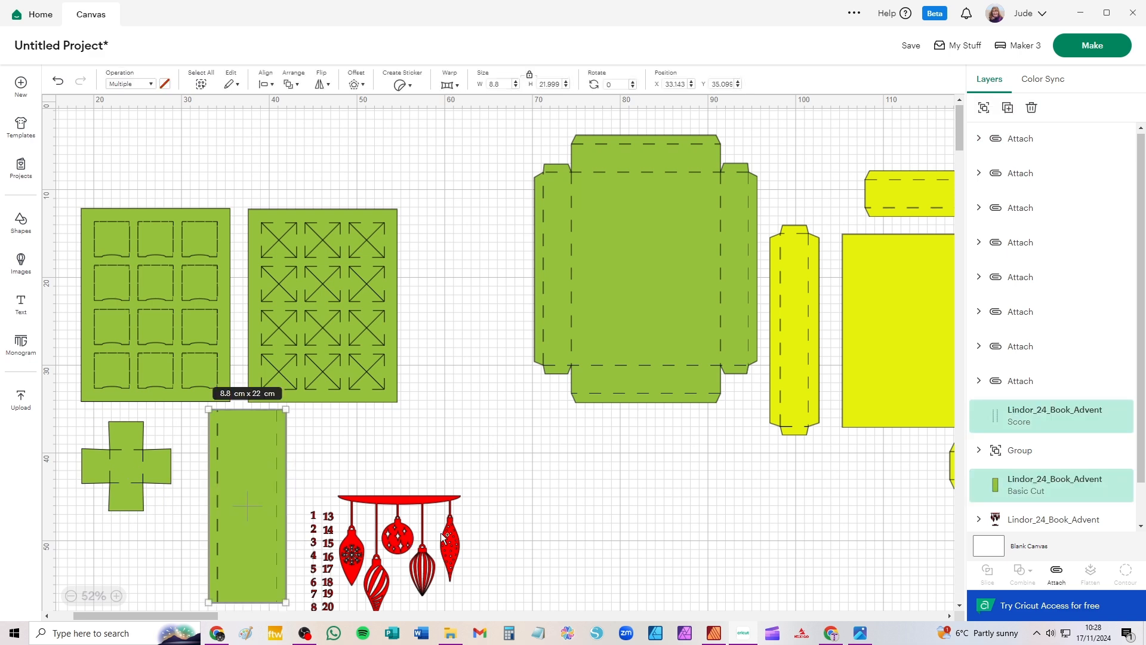
left_click(1056, 575)
left_click(475, 485)
Step: Check the attached pieces across the canvas and examine the red cover artwork and numbers up close
scroll(276, 506, "up", 5)
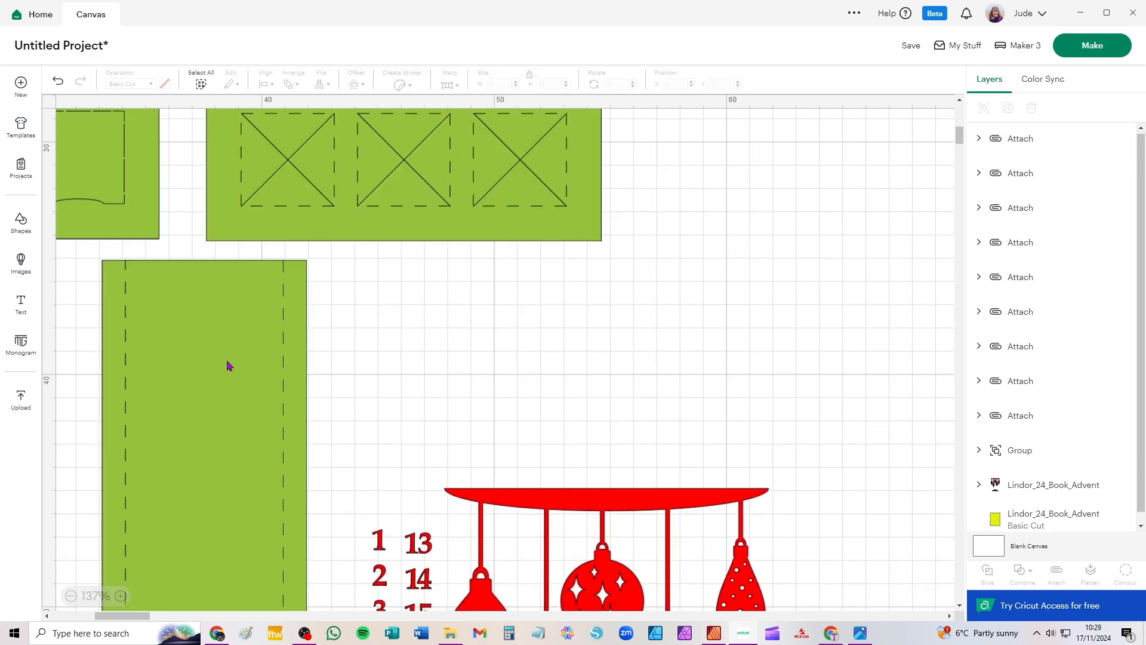
scroll(229, 366, "down", 7)
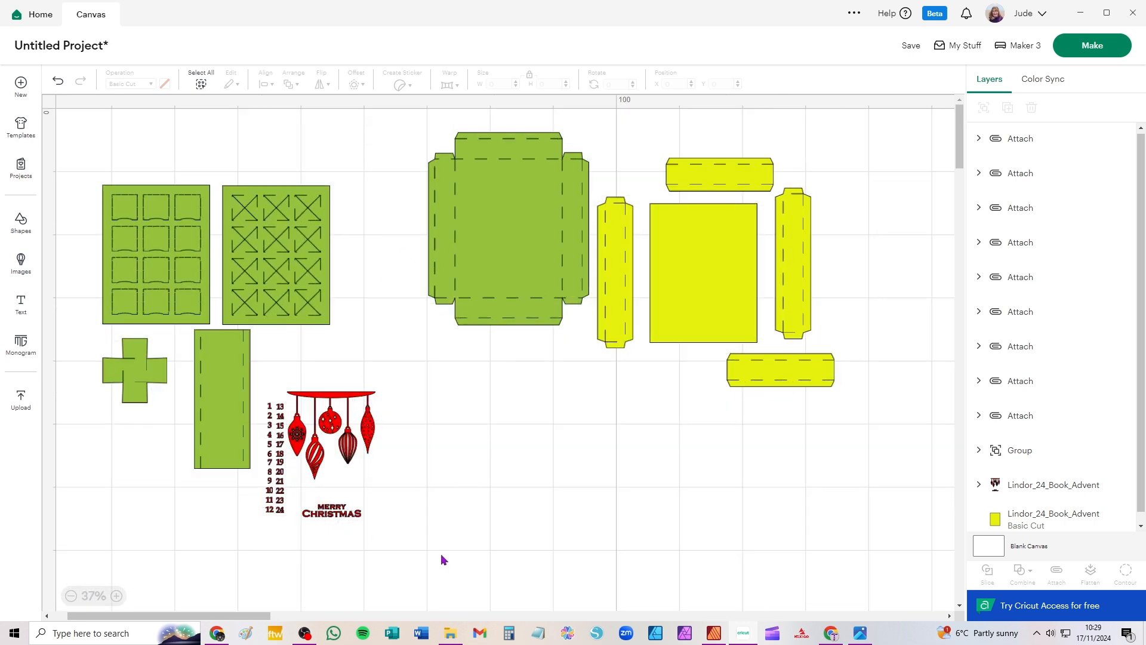
left_click_drag(441, 554, 391, 455)
scroll(297, 463, "up", 5)
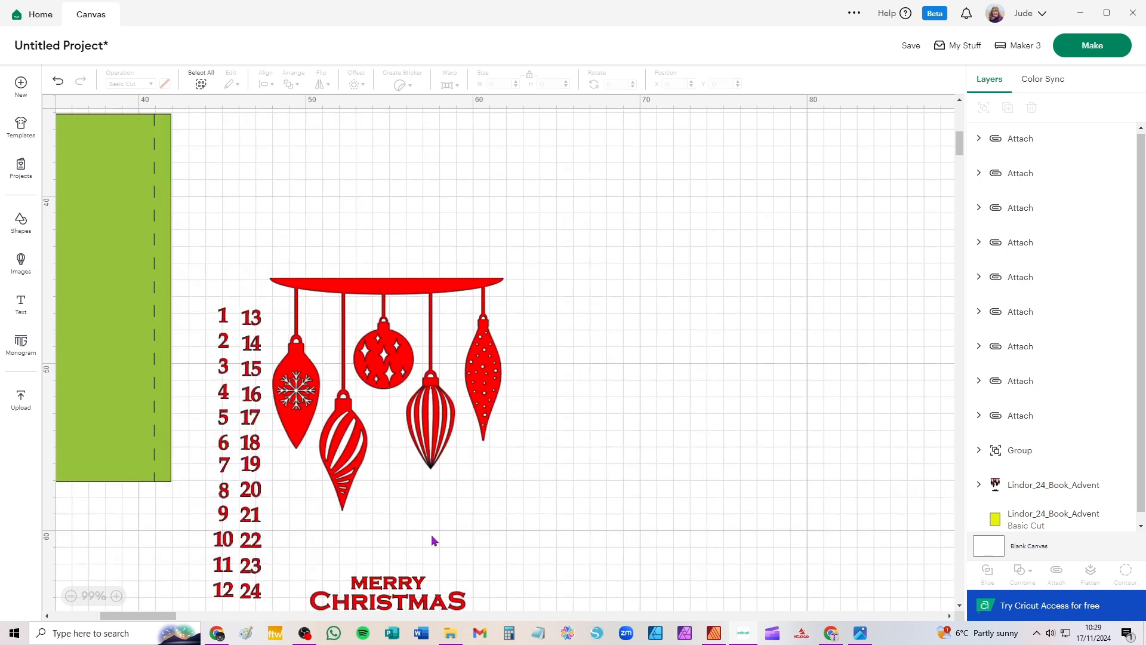
Step: Rotate the block of numbers to 270° and place it between the hanging ornaments and the Merry Christmas text
left_click(497, 494)
left_click(336, 320)
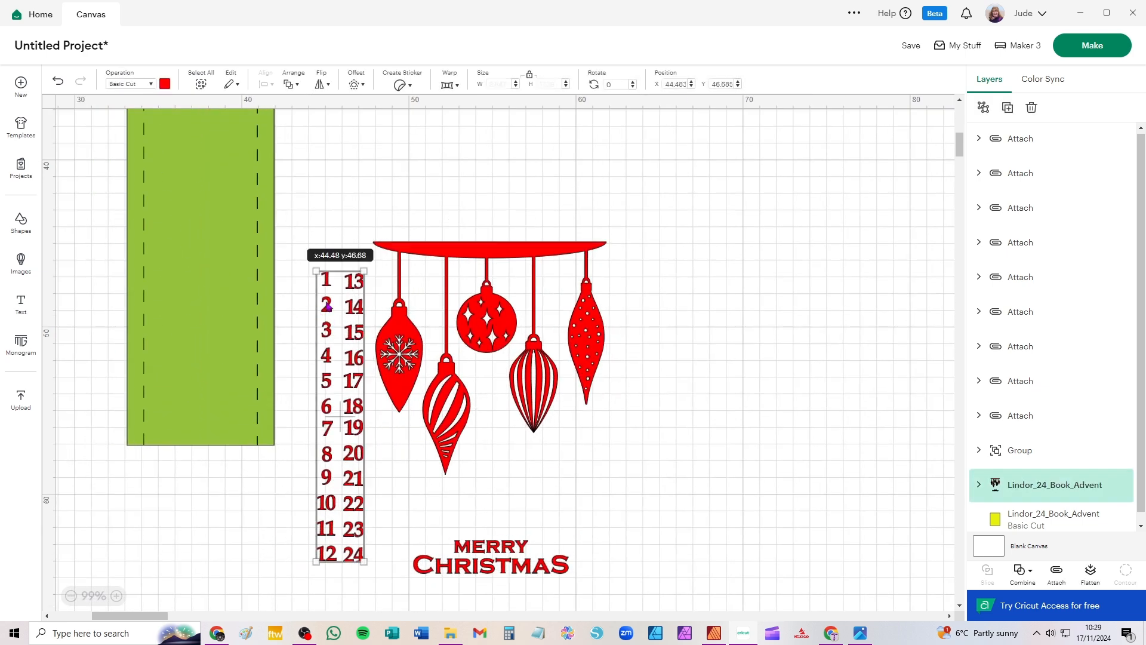
left_click_drag(372, 558, 805, 142)
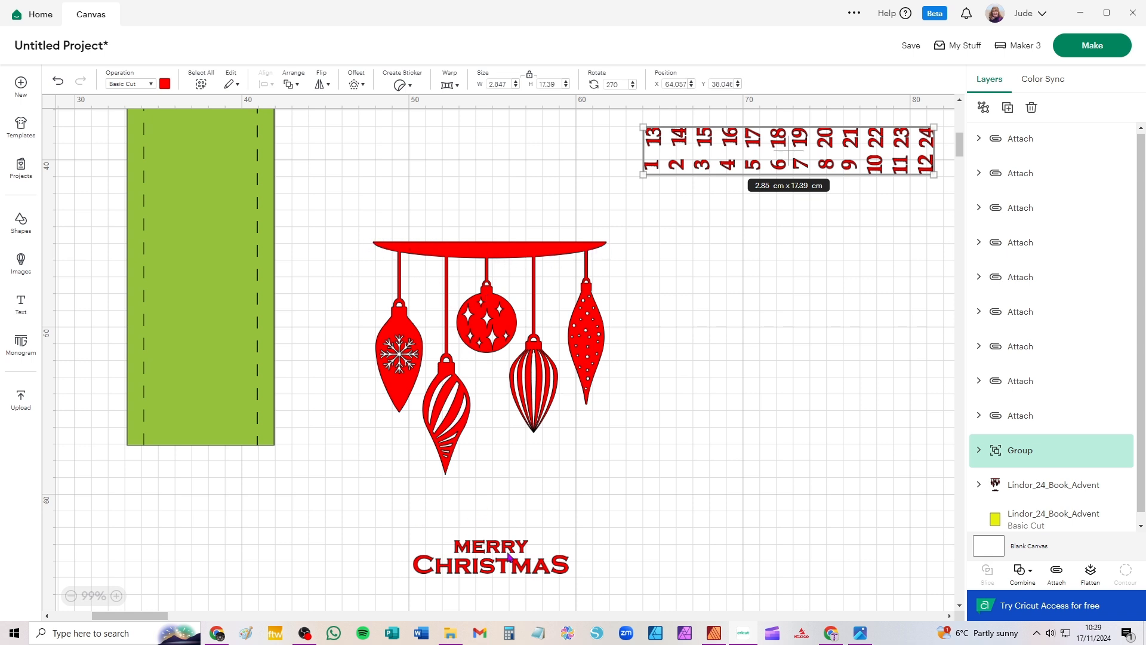
left_click_drag(875, 158, 588, 501)
Step: Attach the ornaments, numbers and Merry Christmas text together as one set, and check the attached artwork among the other pieces
left_click_drag(706, 600, 313, 184)
key("ctrl+alt+a")
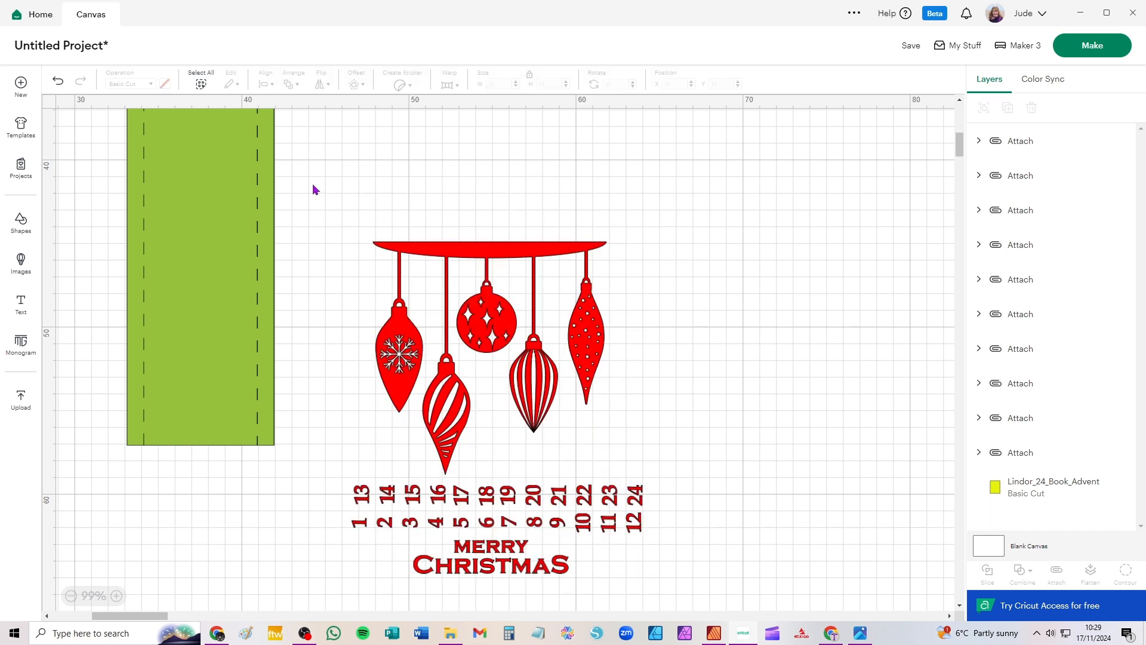
left_click_drag(505, 263, 624, 230)
left_click(401, 245)
scroll(405, 207, "down", 5)
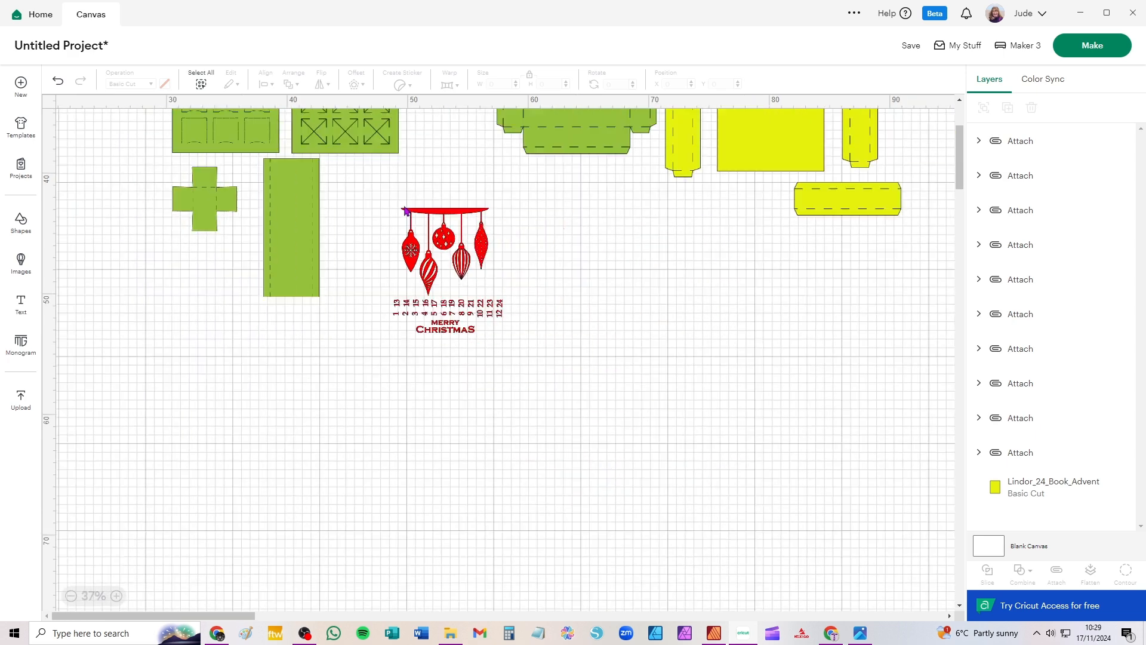
left_click_drag(495, 172, 479, 391)
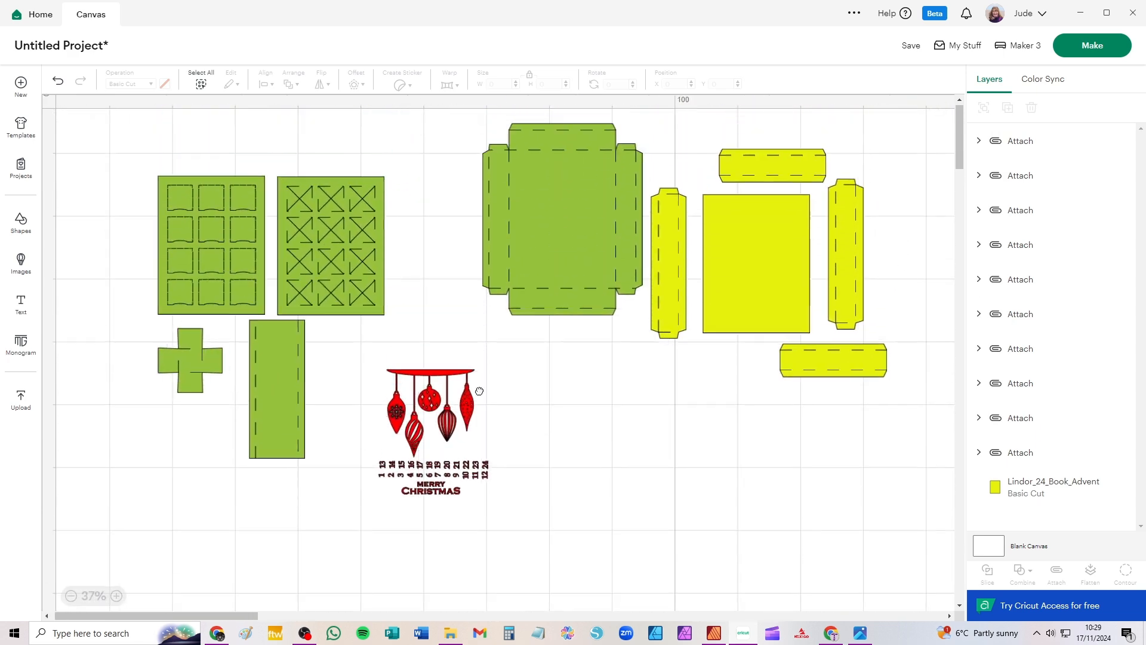
left_click(473, 427)
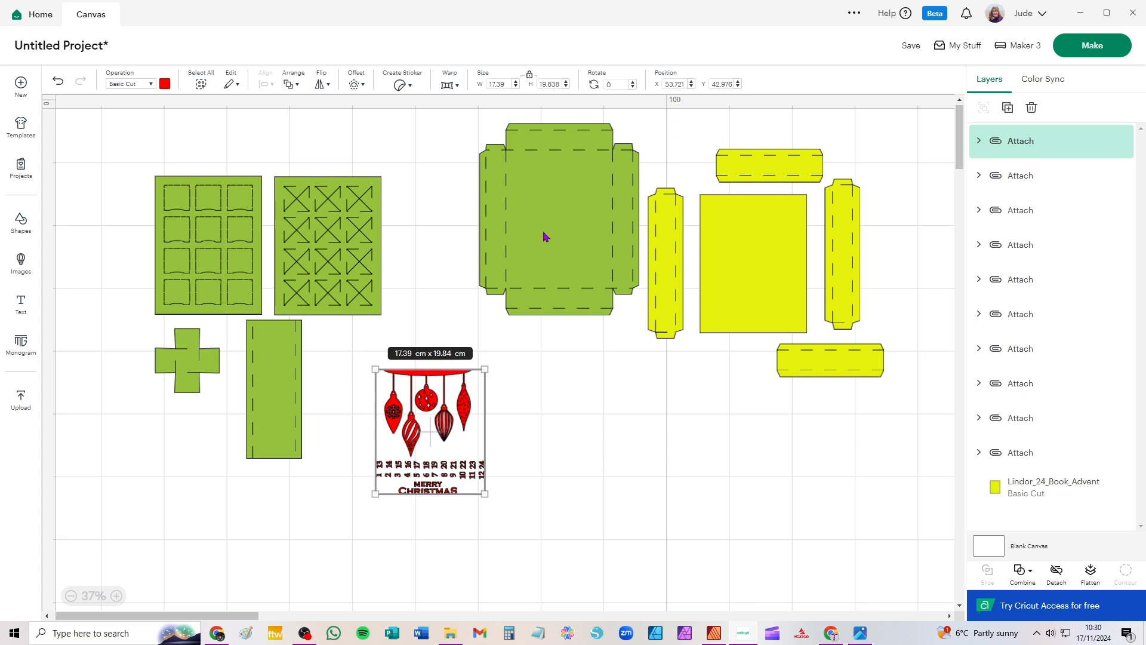
Step: Reposition the green one-piece box outer, and bring the yellow rectangle and two of its yellow strips closer to it
left_click_drag(567, 215, 530, 252)
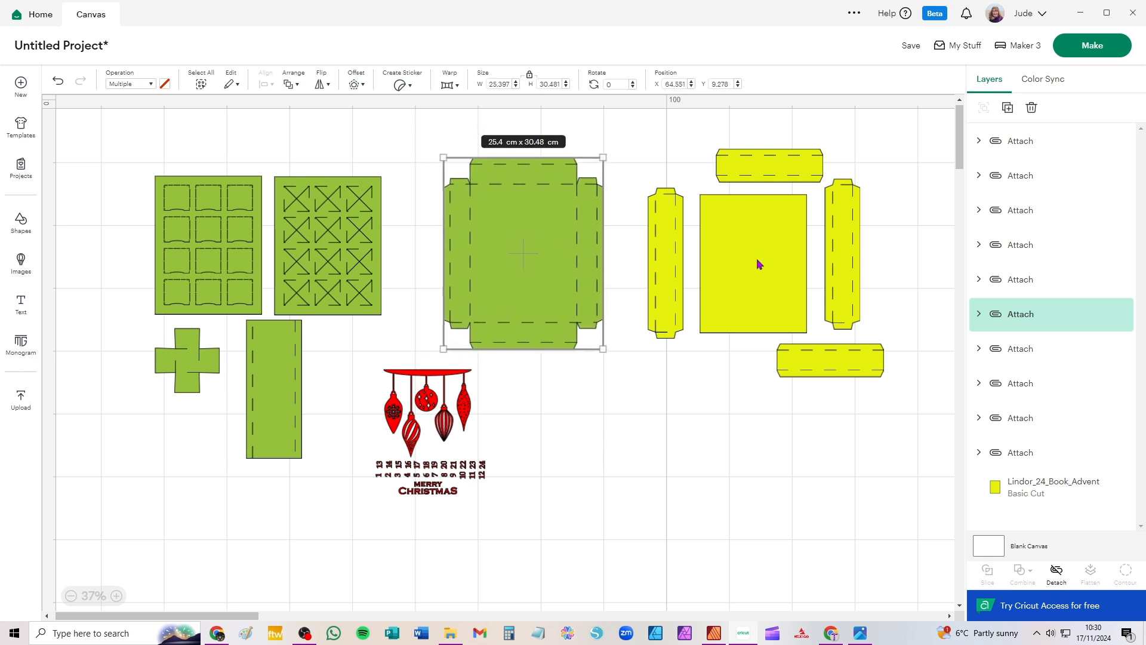
left_click_drag(668, 239, 644, 240)
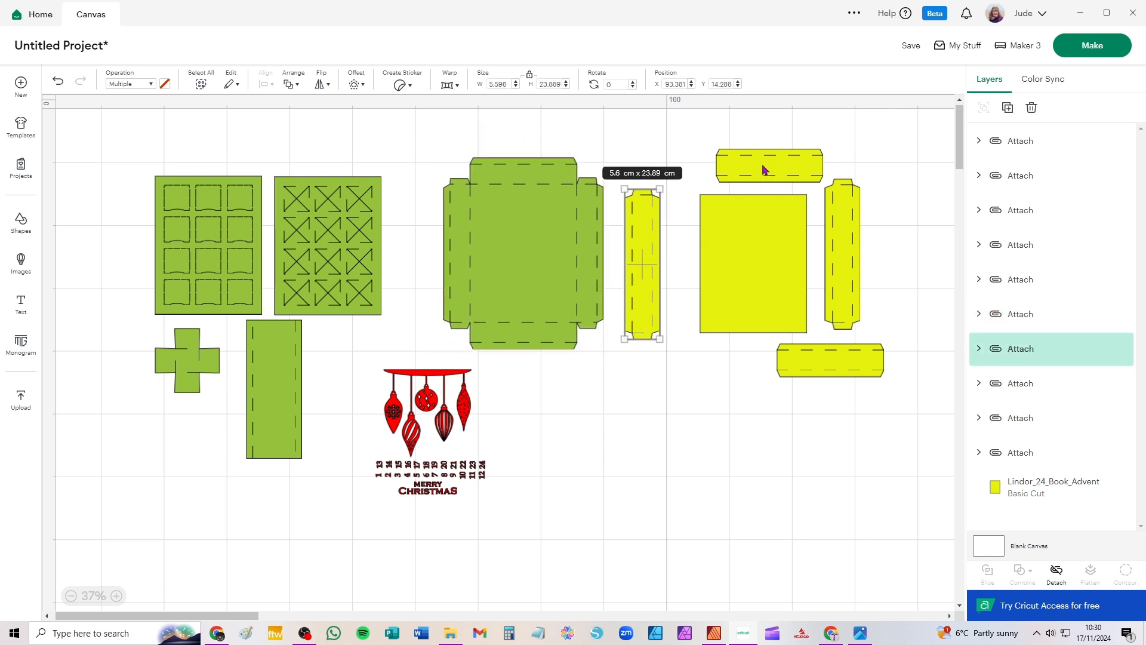
left_click_drag(764, 170, 725, 167)
left_click_drag(770, 251, 756, 255)
left_click(525, 258)
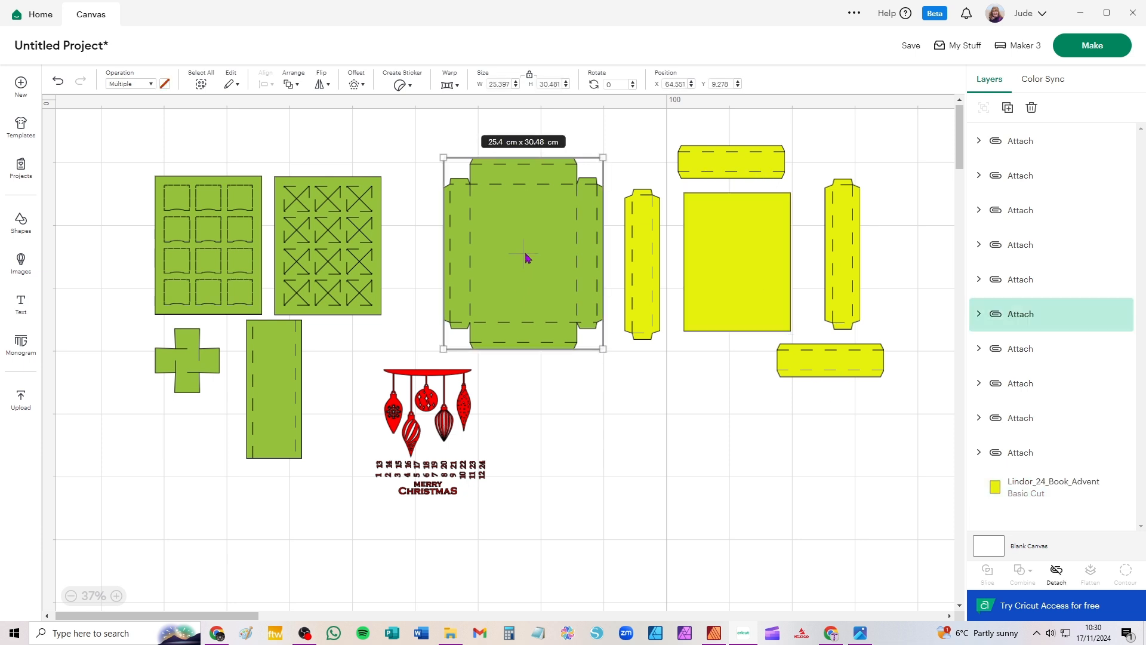
left_click_drag(528, 254, 502, 241)
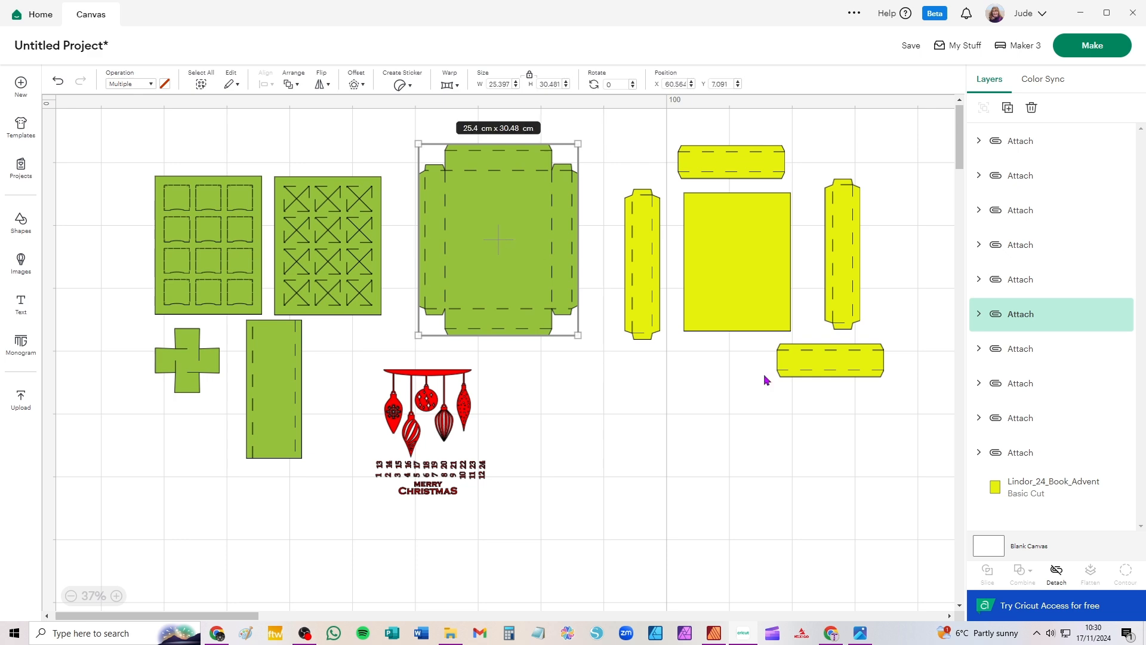
Step: Switch to the Photos viewer, look through the pictures of the finished book advent, and return to Cricut Design Space
left_click(861, 633)
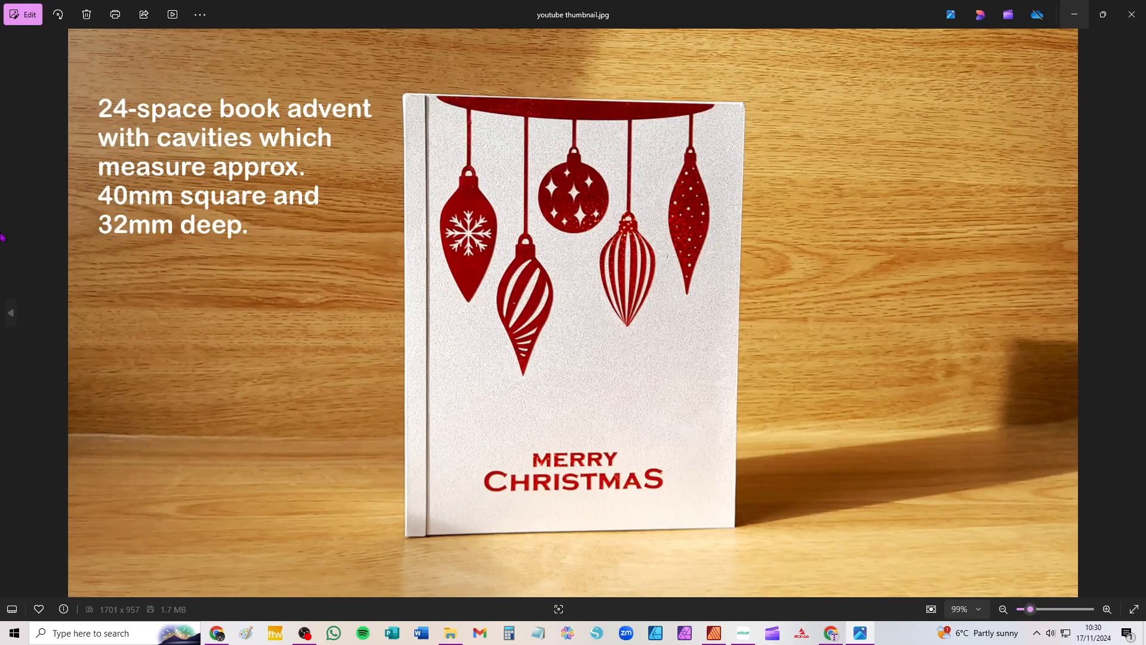
left_click(11, 313)
left_click(11, 312)
left_click(11, 313)
left_click(11, 313)
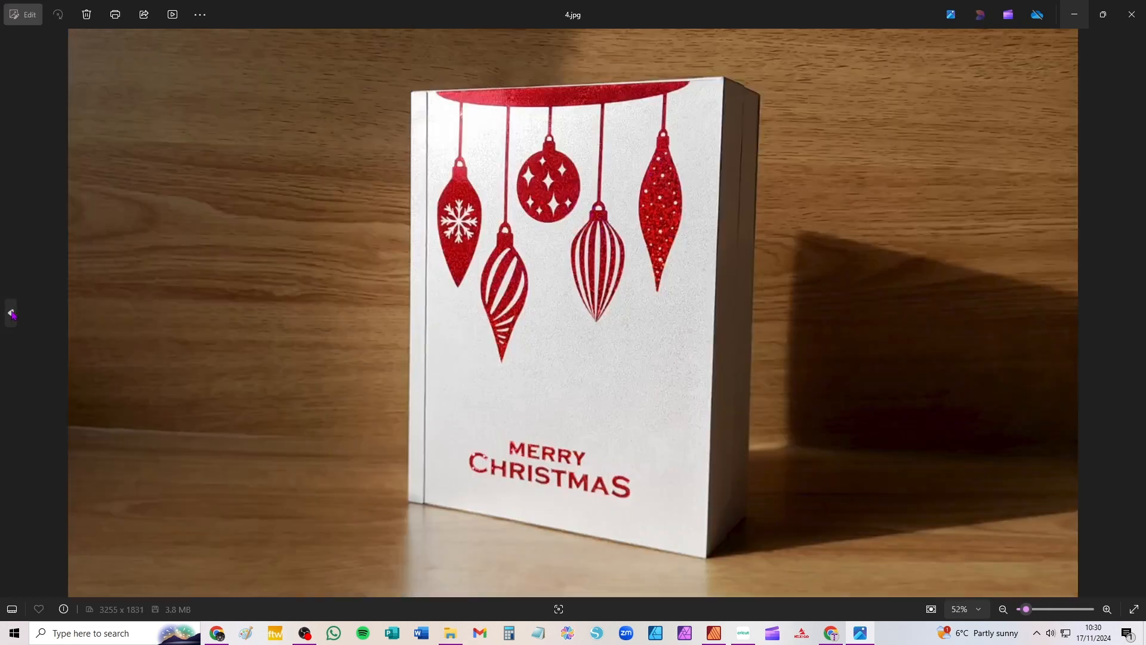
left_click(11, 312)
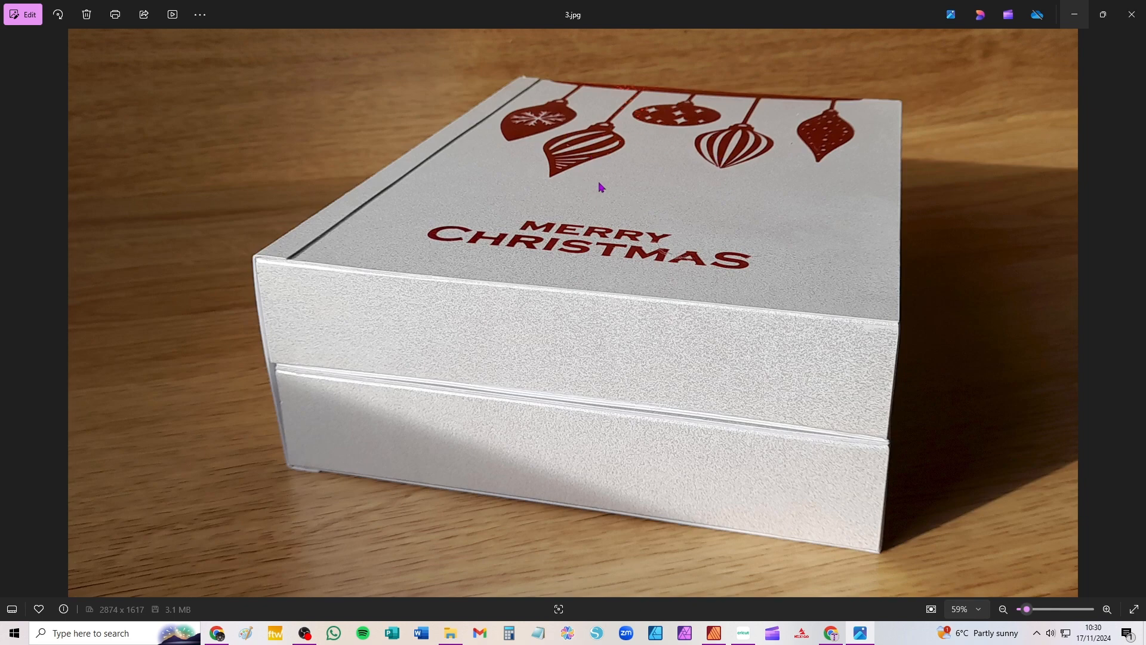
left_click(745, 634)
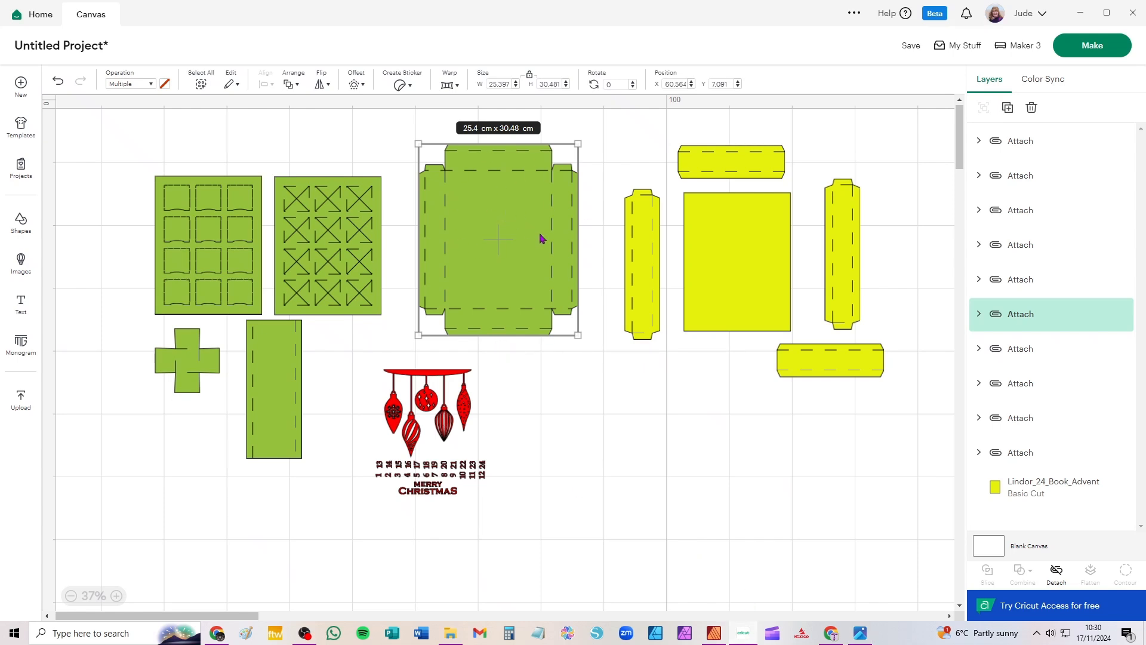
Step: Shift the green box outer towards the crossed-squares panel, and nudge the yellow rectangle and the yellow strip nearest the green piece
mouse_move(499, 215)
left_mouse_down()
mouse_move(499, 228)
mouse_move(492, 215)
left_mouse_up()
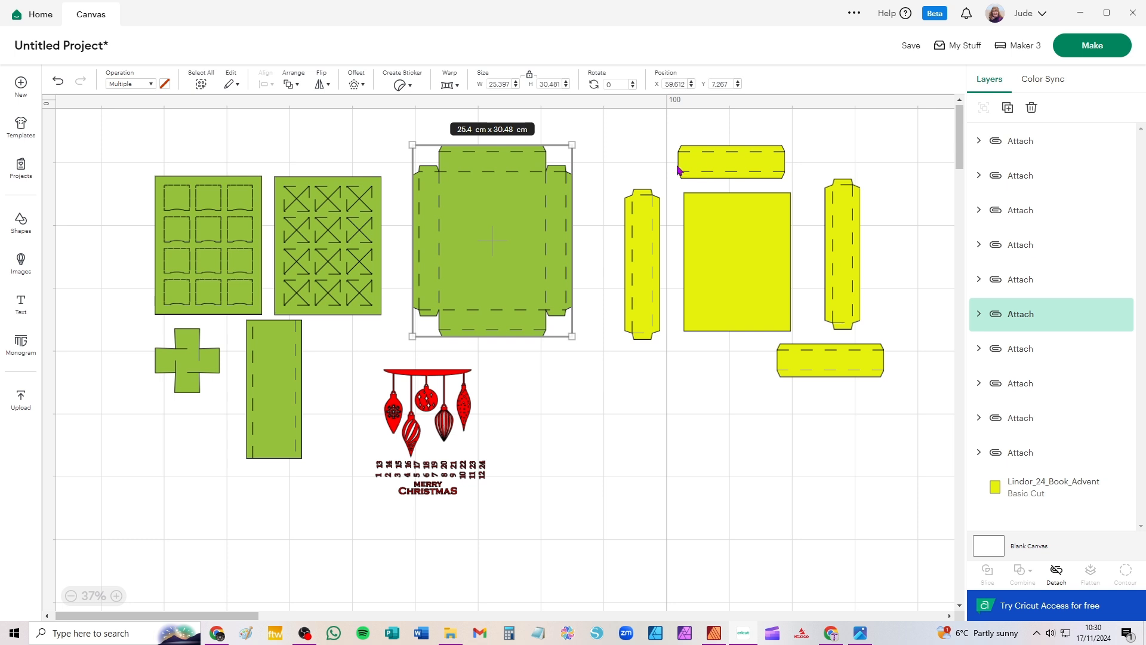
left_click_drag(498, 199, 486, 210)
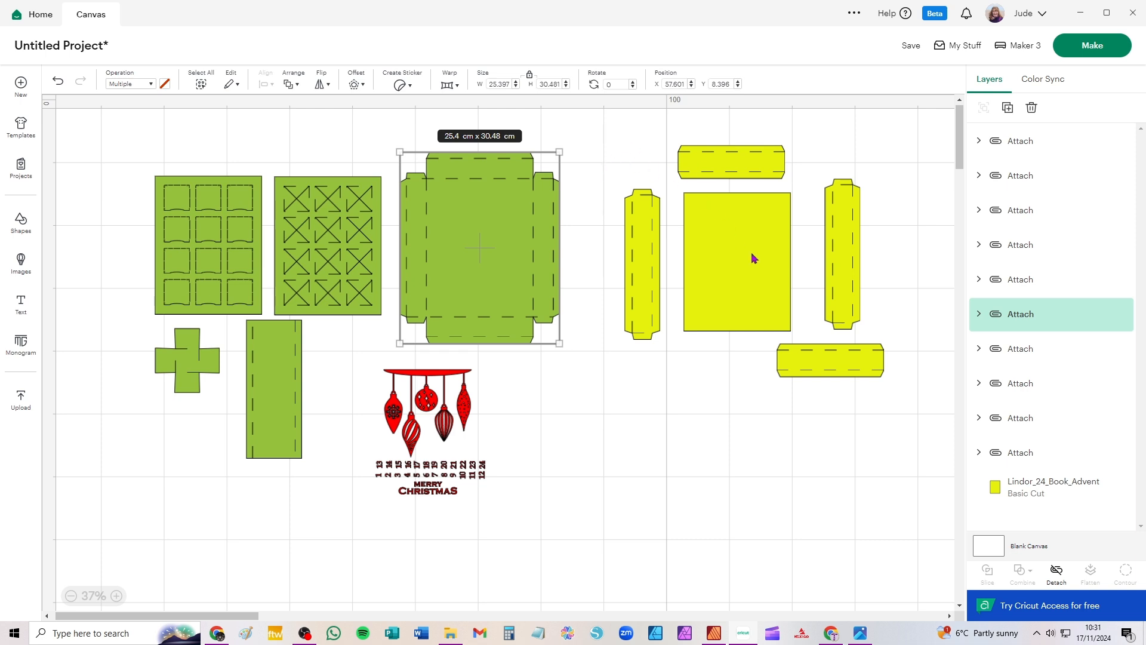
left_click_drag(751, 252, 743, 247)
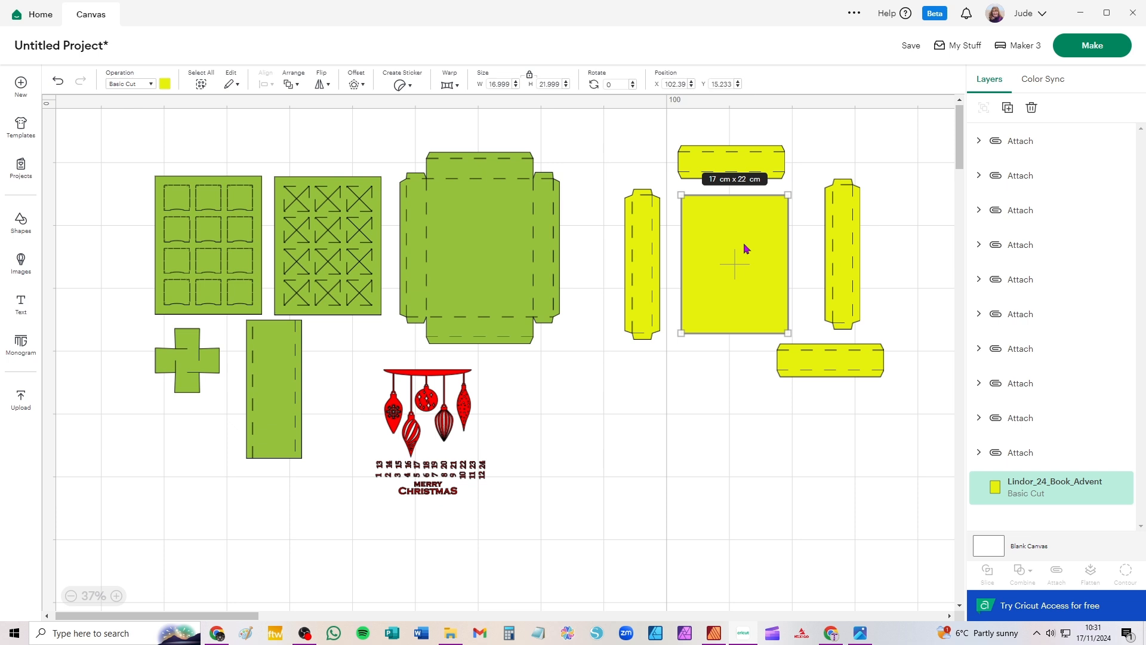
left_click_drag(740, 247, 736, 249)
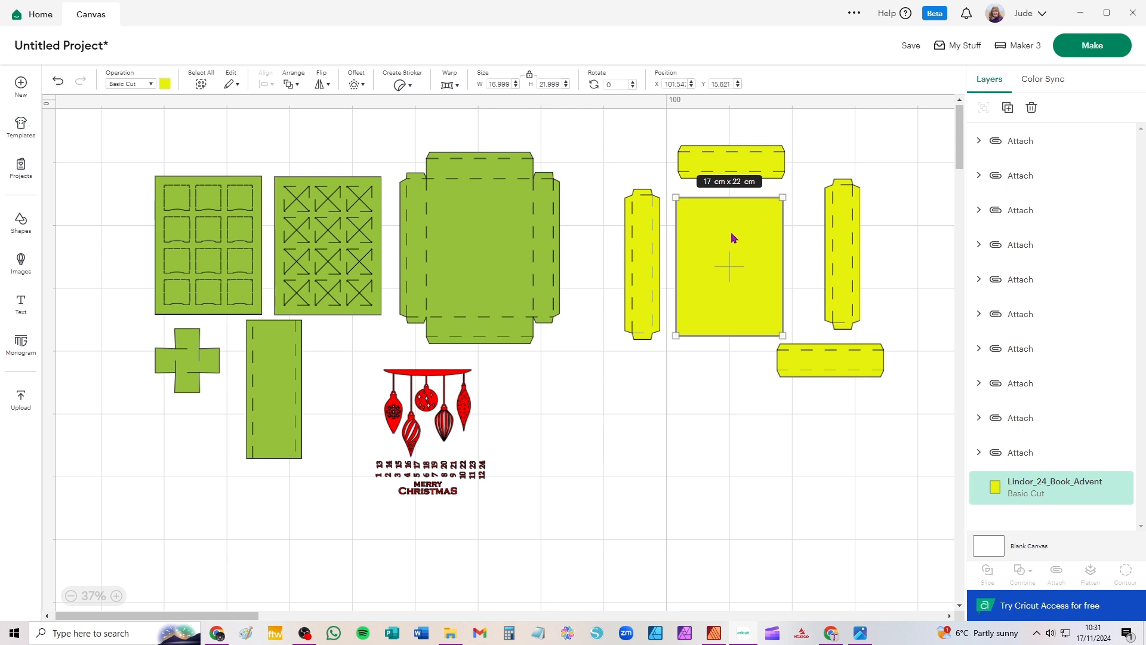
left_click_drag(644, 240, 645, 228)
Step: Delete the green one-piece box outer, and undo the deletion
left_click(479, 230)
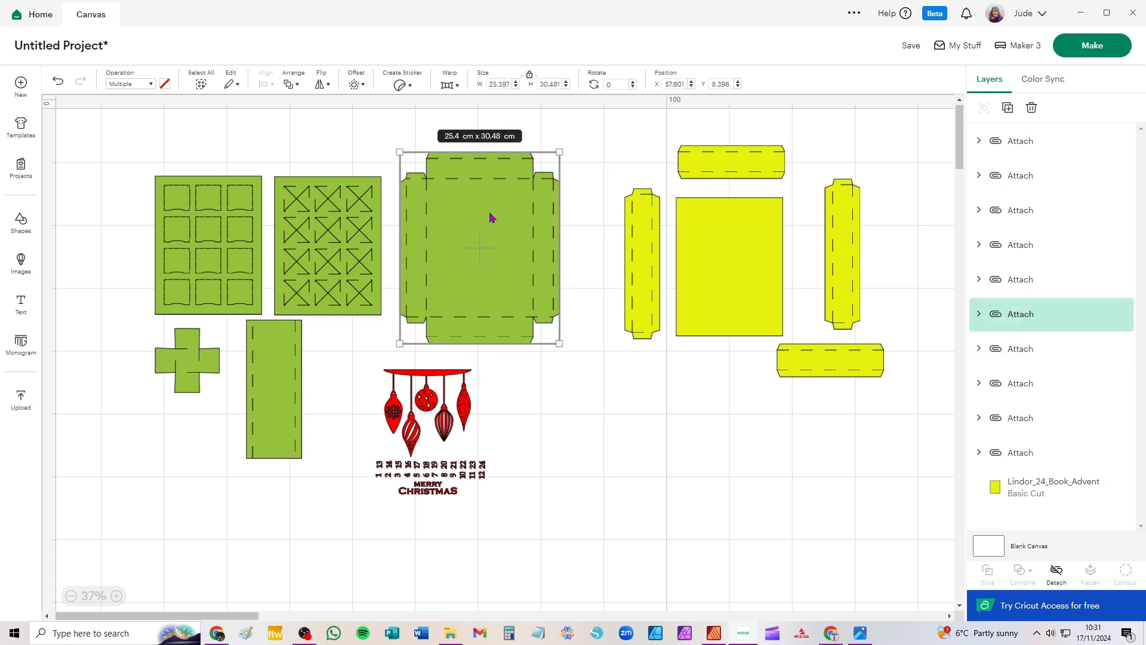
key("Delete")
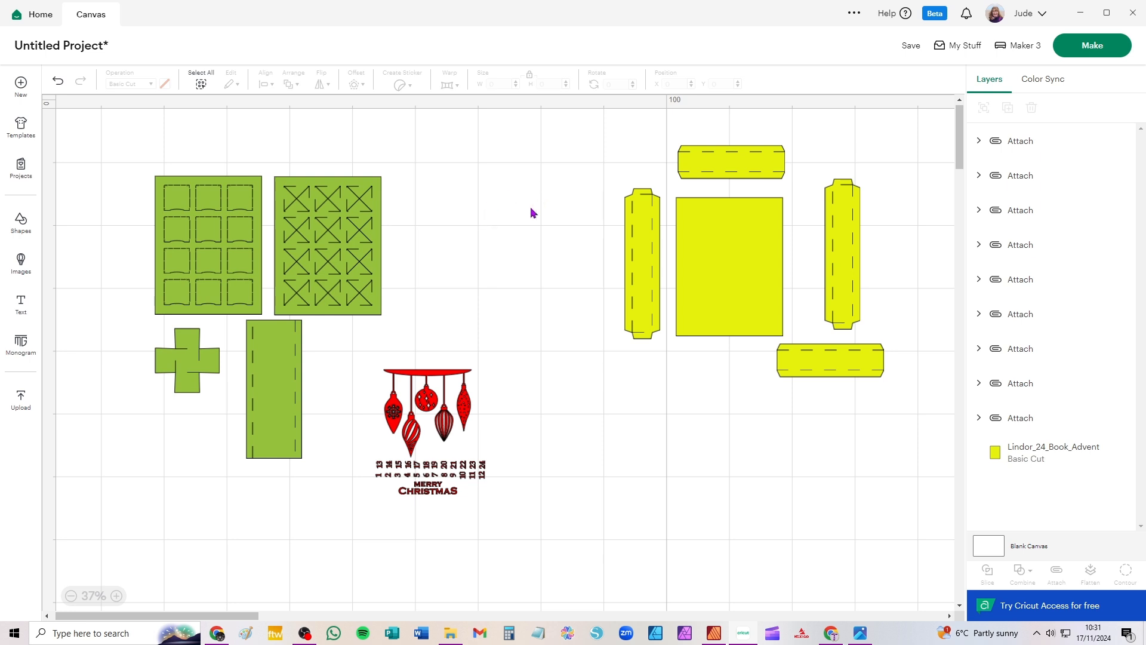
key("ctrl+z")
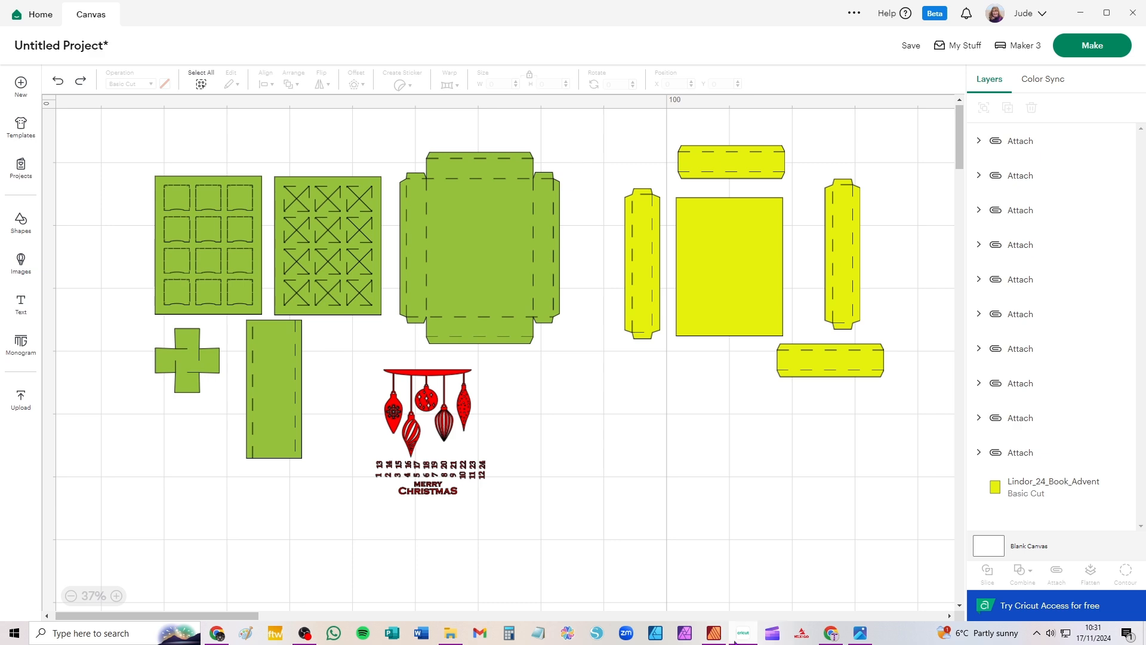
Step: Read the cut quantity for each piece in the Affinity Publisher instructions document, and return to Cricut Design Space
left_click(714, 633)
scroll(649, 238, "up", 3)
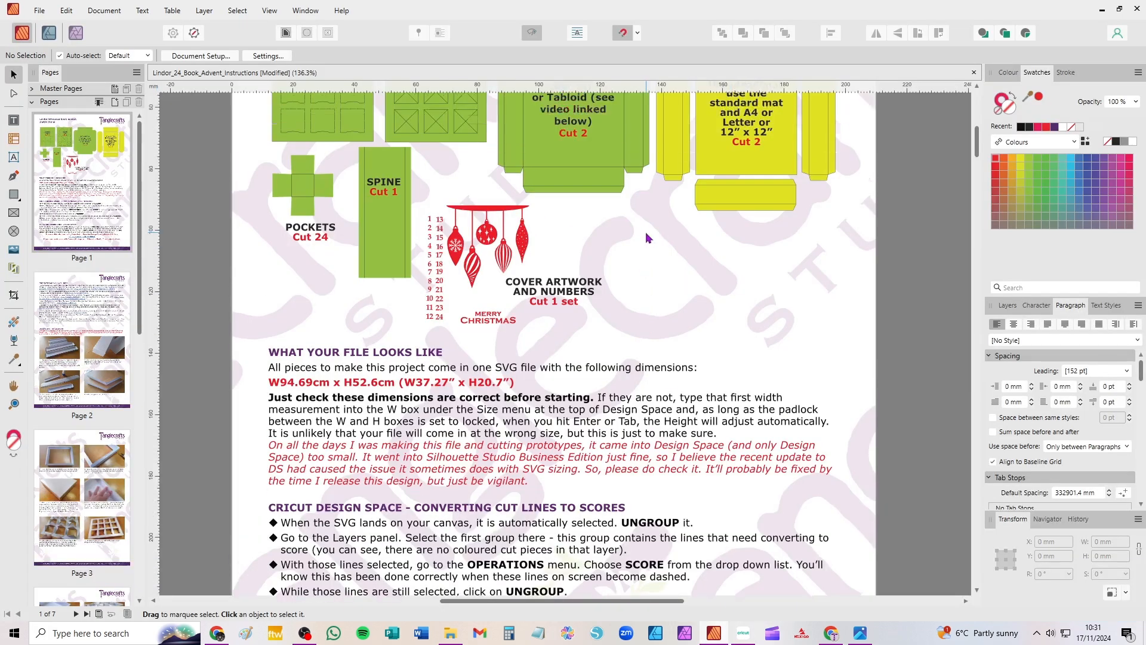
scroll(649, 238, "up", 3)
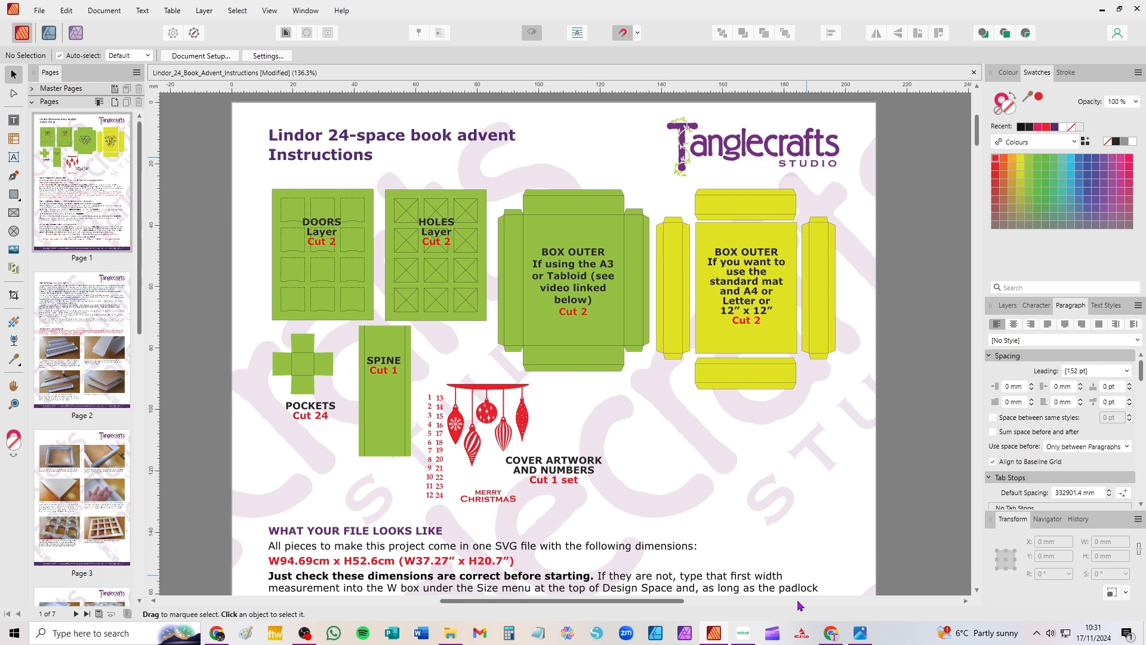
left_click(716, 638)
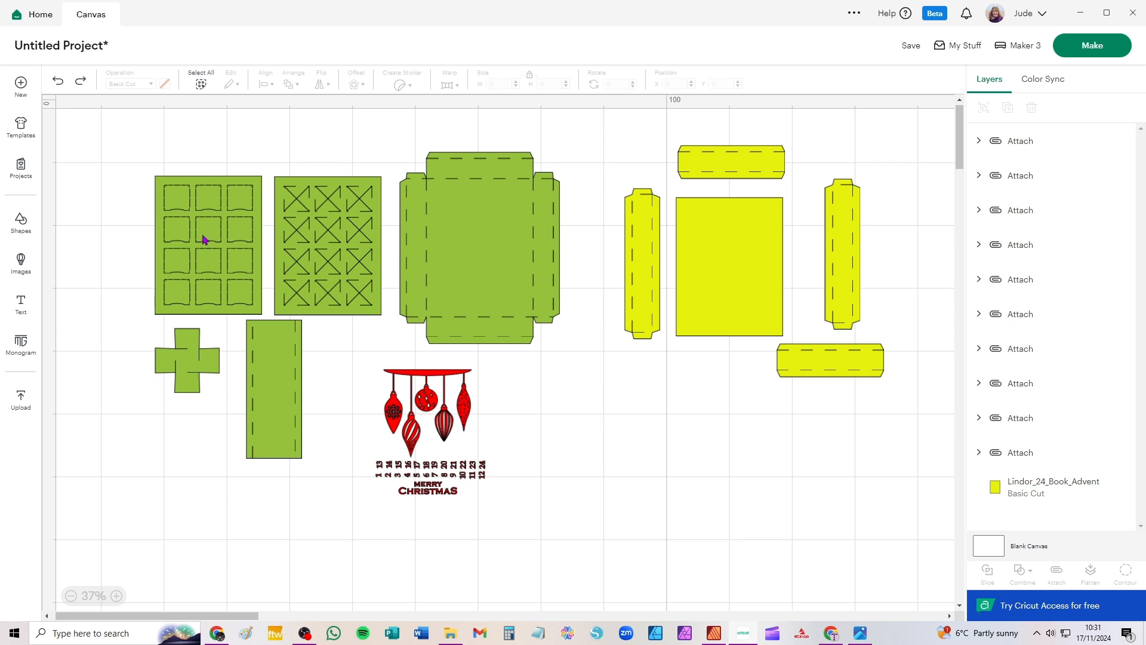
Step: Move the green doors panel and the crossed-squares holes panel higher on the canvas, and make one copy of each
left_click_drag(212, 238, 130, 185)
key("ctrl+v")
left_click_drag(324, 256, 287, 218)
key("ctrl+c")
key("ctrl+v")
Step: Move the green one-piece box outer up beside the holes panels, and make one copy of it
left_click_drag(493, 240, 469, 215)
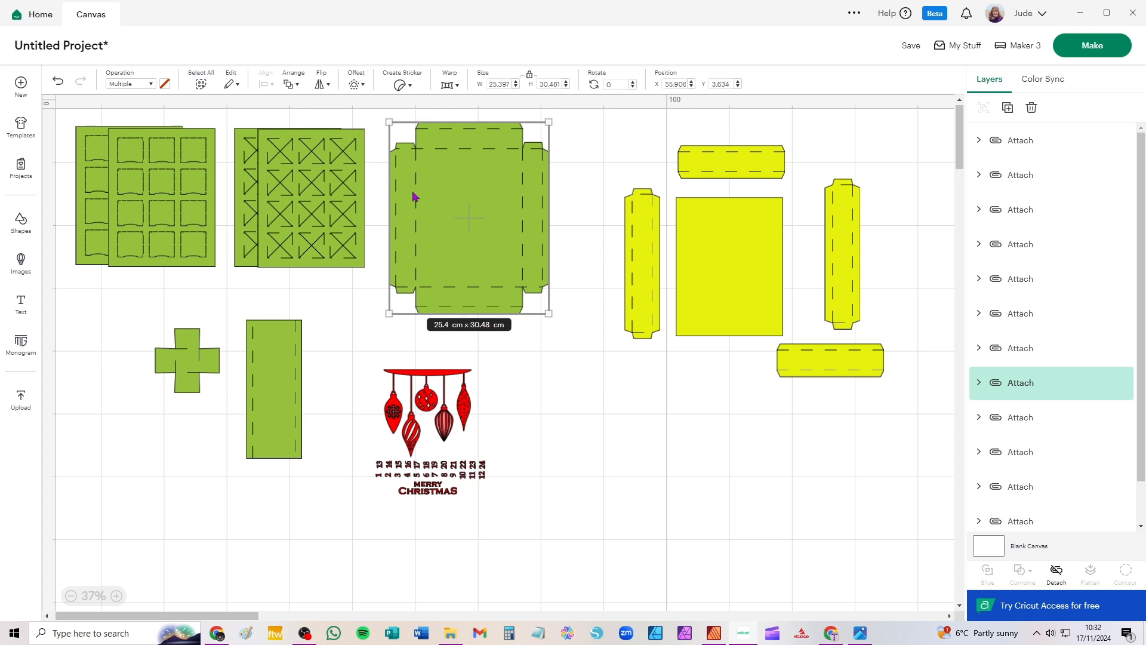
key("ctrl+c")
key("ctrl+v")
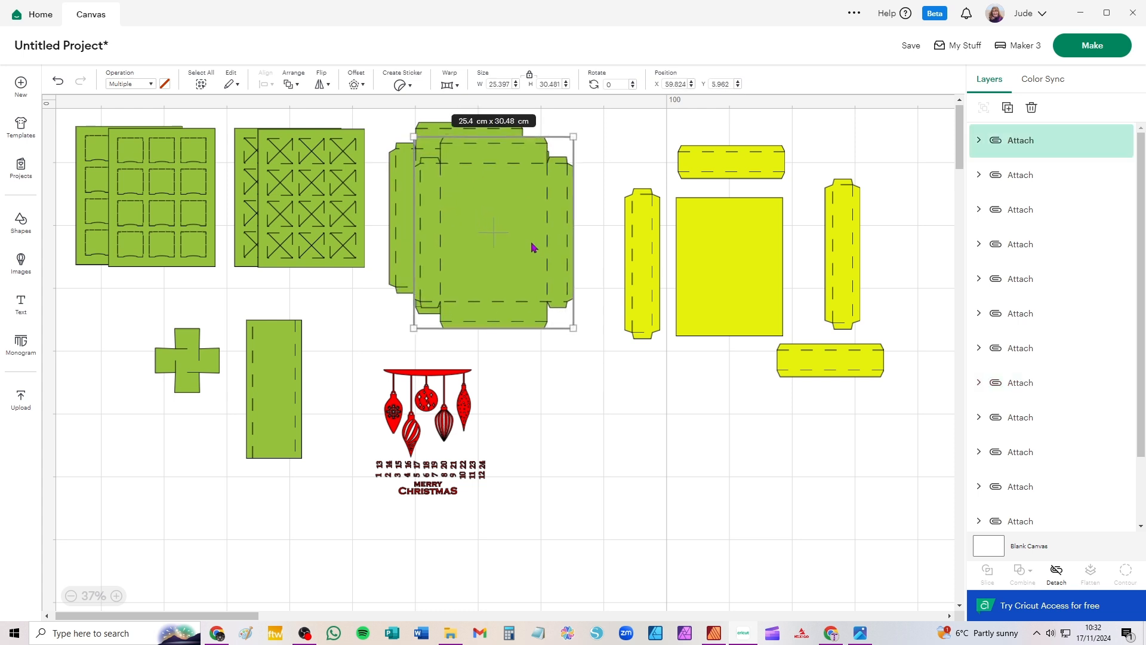
Step: Arrange the four yellow flap strips closely around the four sides of the yellow rectangle
left_click_drag(847, 358, 749, 353)
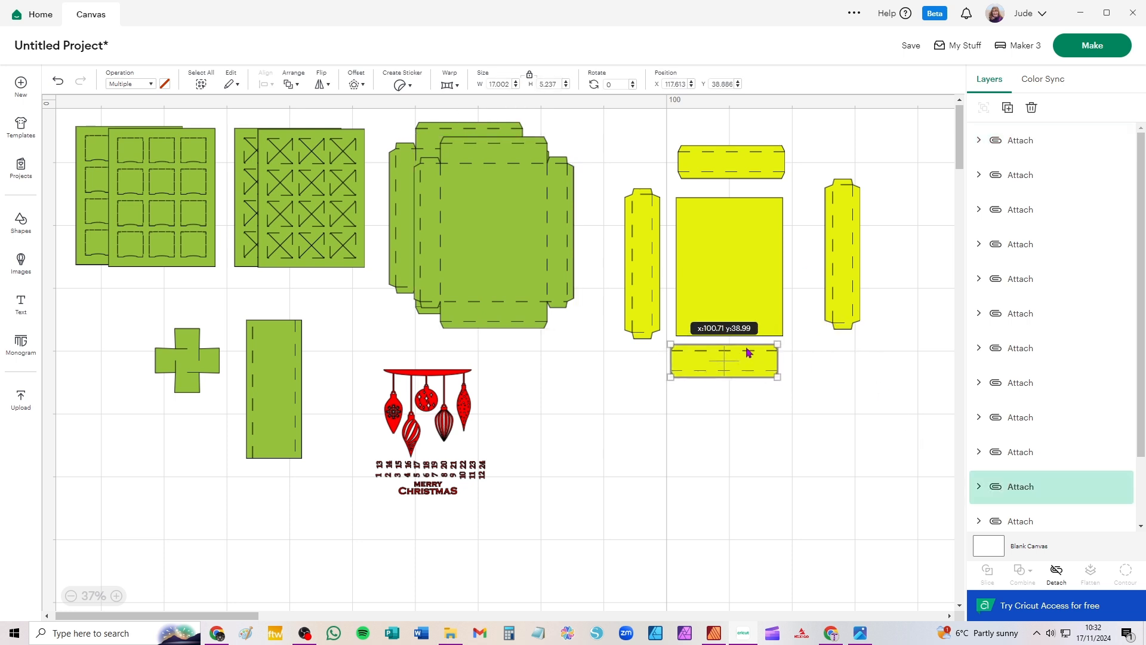
left_click_drag(843, 227, 808, 247)
left_click_drag(740, 177, 735, 189)
left_click_drag(640, 230, 649, 234)
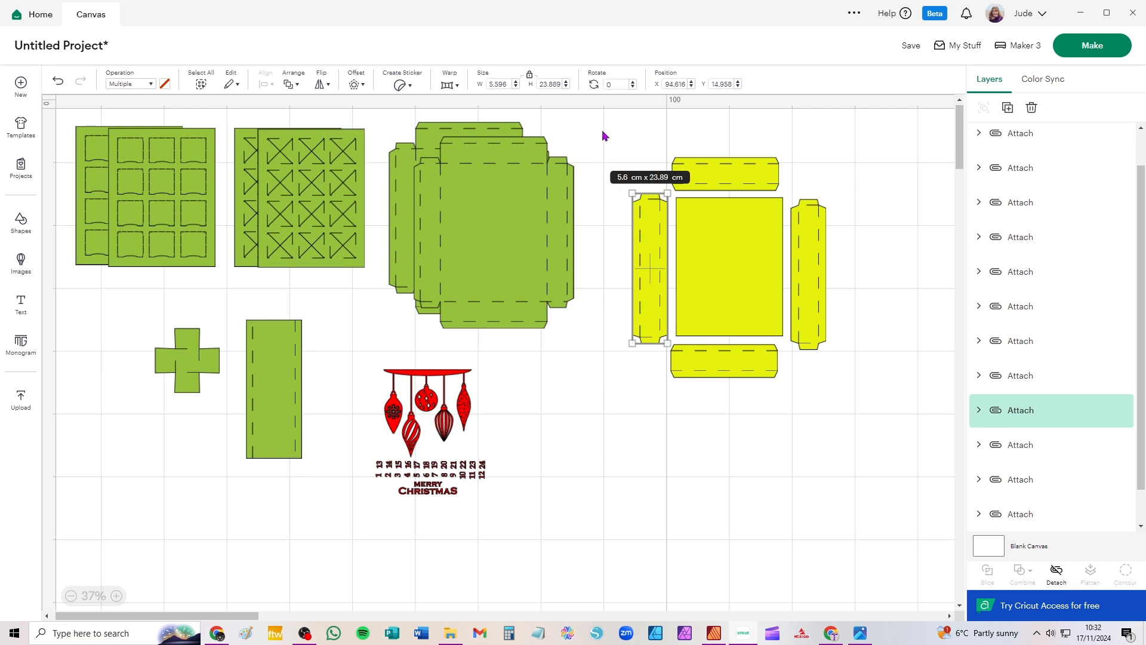
Step: Duplicate the whole yellow box outer set of five pieces, and place the copy directly below the original
left_click_drag(602, 131, 893, 418)
key("ctrl+d")
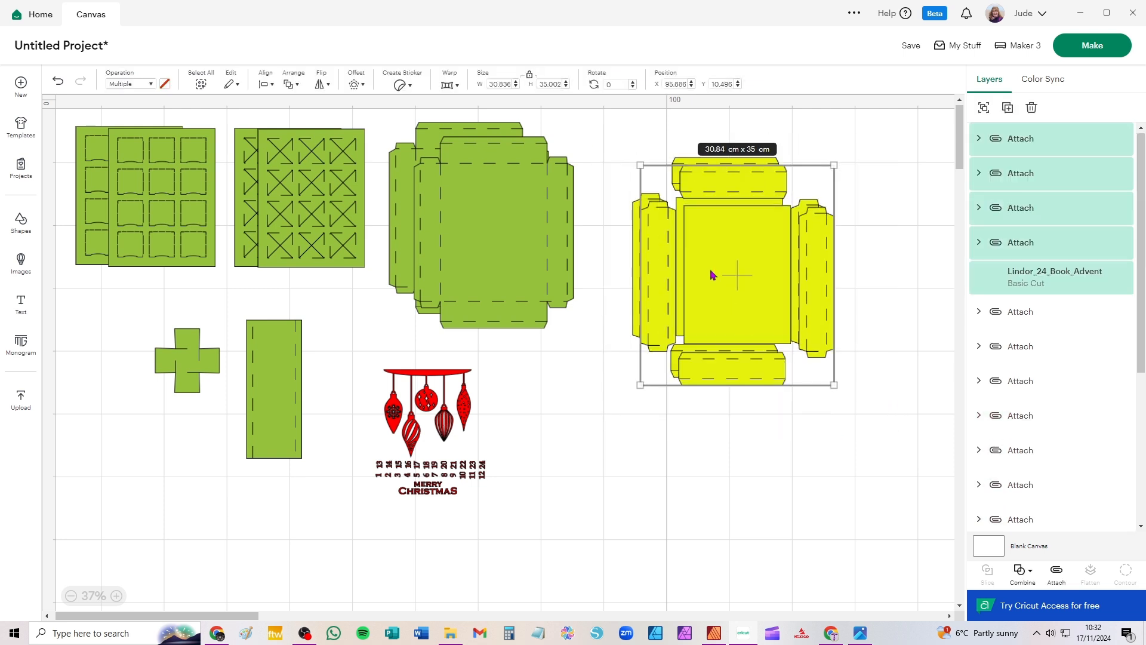
left_click_drag(710, 268, 706, 471)
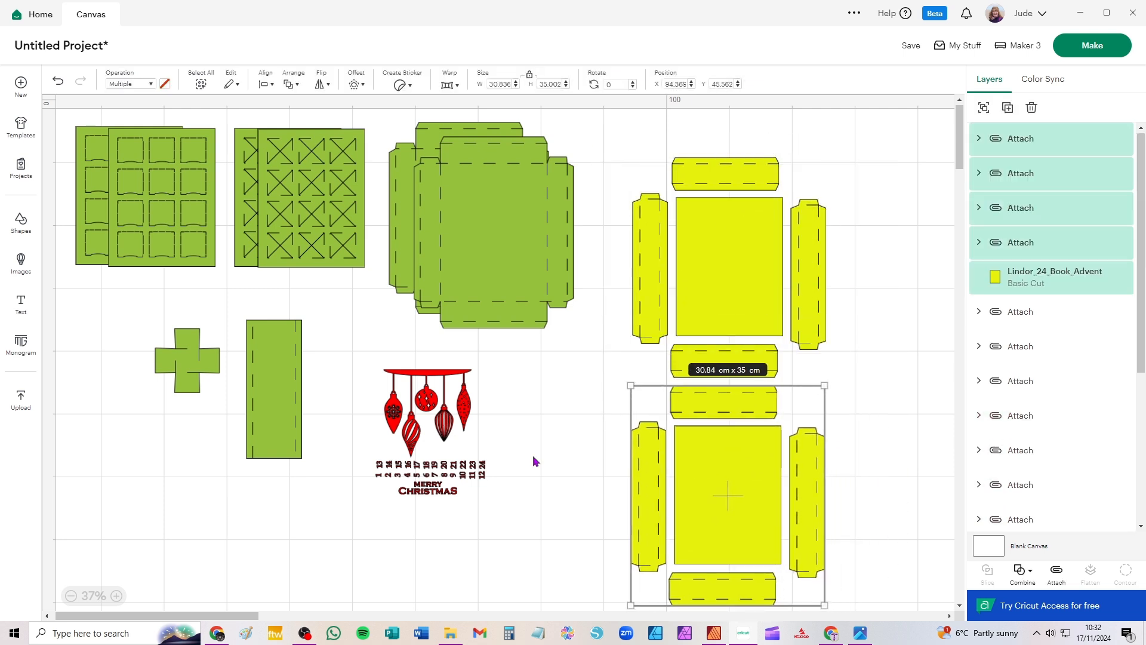
Step: Move the green spine between the holes panels and the red artwork, and place the cross-shaped pocket beneath the doors panels
left_click(425, 431)
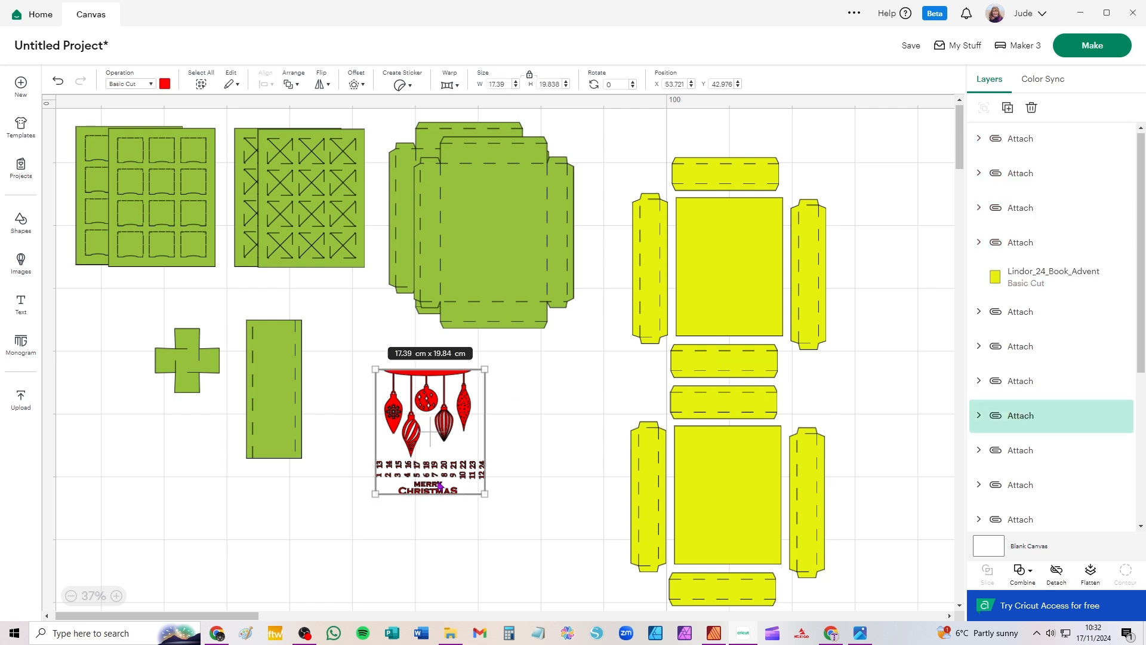
left_click_drag(279, 356, 333, 330)
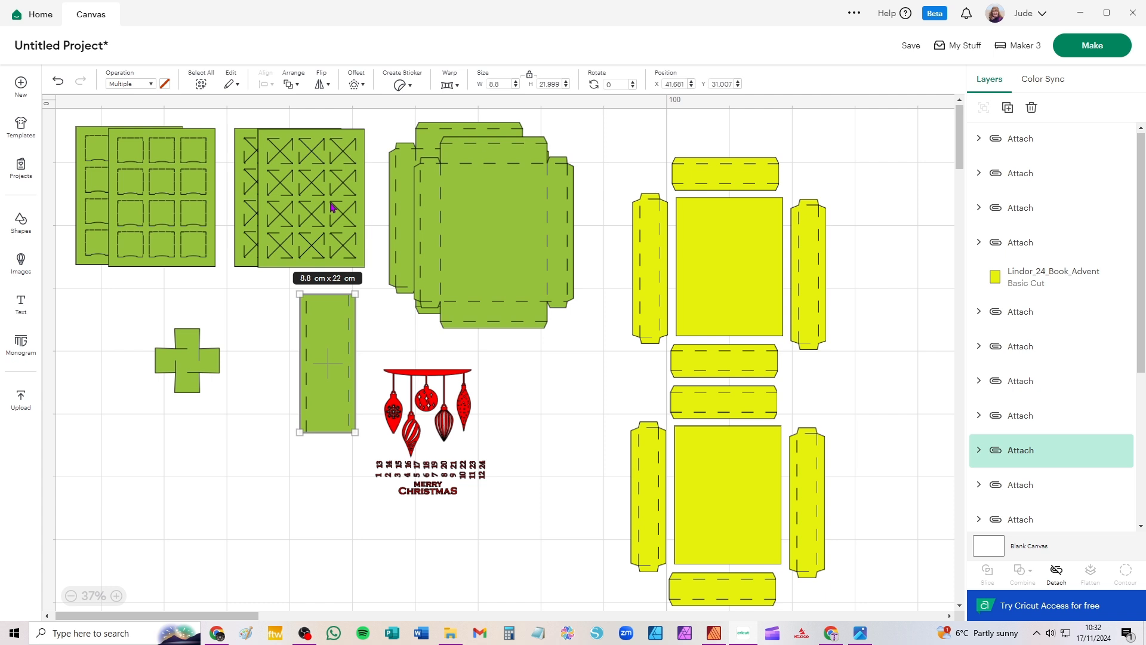
left_click_drag(187, 366, 116, 333)
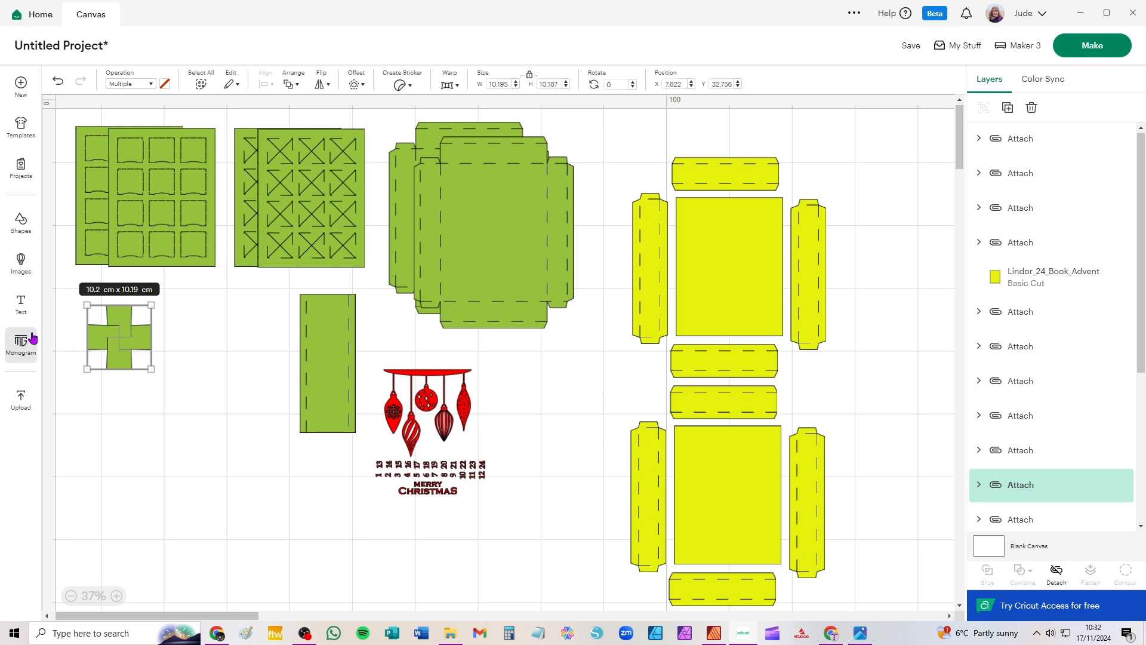
Step: Add a plain square shape to the canvas, and close the shapes library
left_click(20, 225)
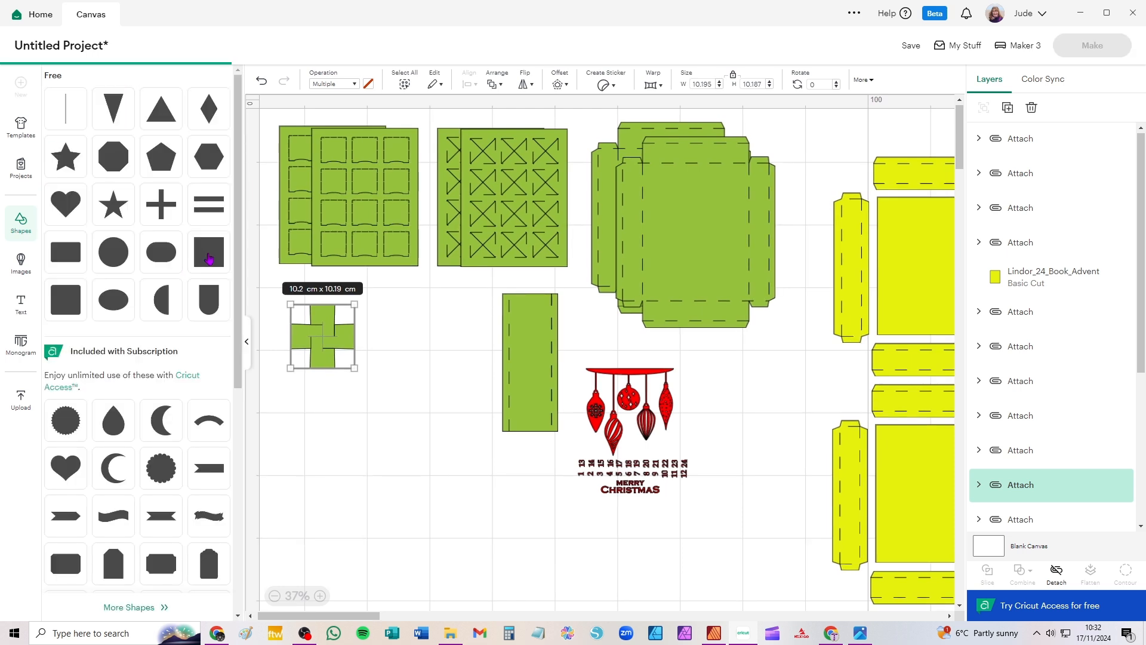
left_click(209, 257)
left_click(247, 342)
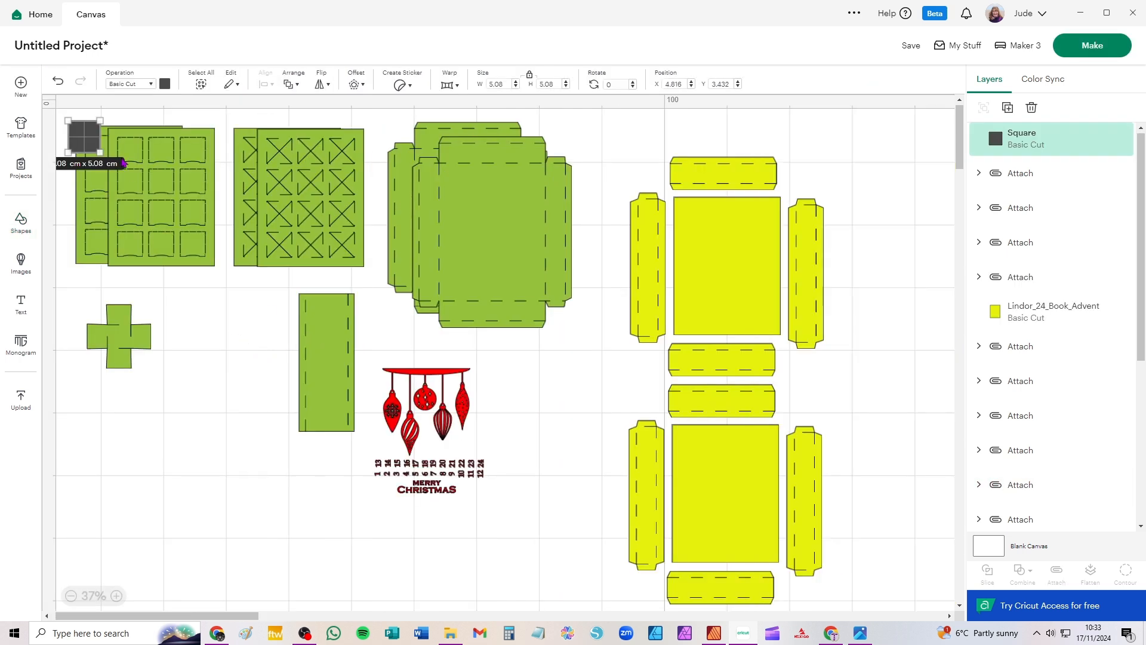
Step: Move the dark square below the doors panels, unlock its proportions and resize it to 19.7 cm wide by 28.3 cm high
left_click_drag(84, 141, 221, 448)
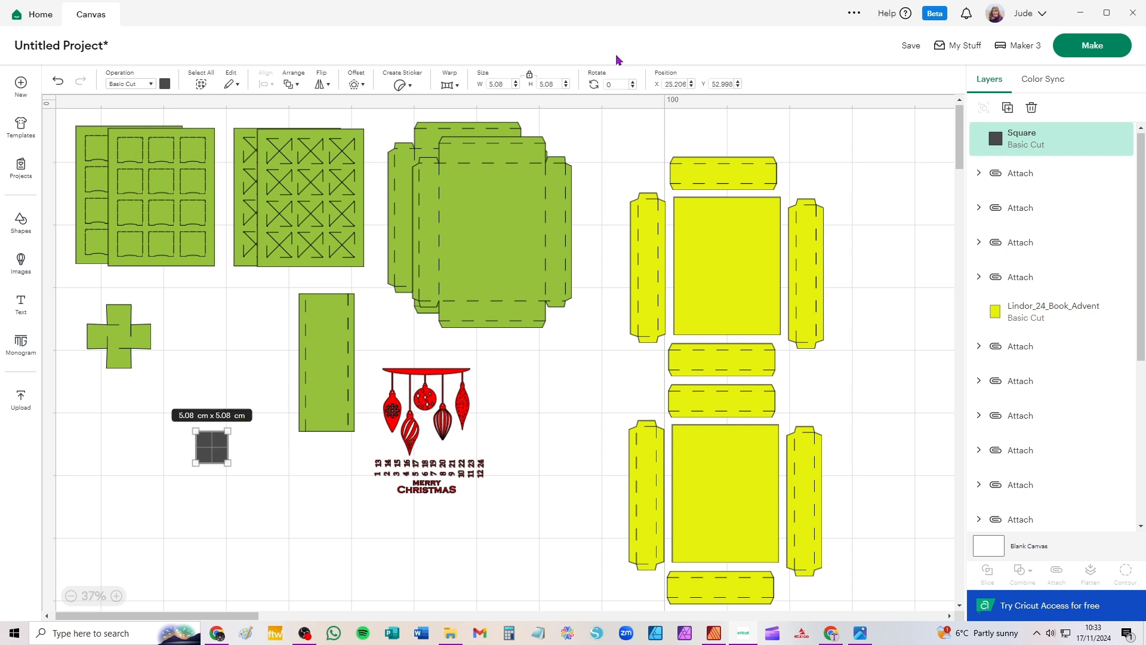
left_click(530, 77)
left_click(504, 84)
type("19.7")
key("Tab")
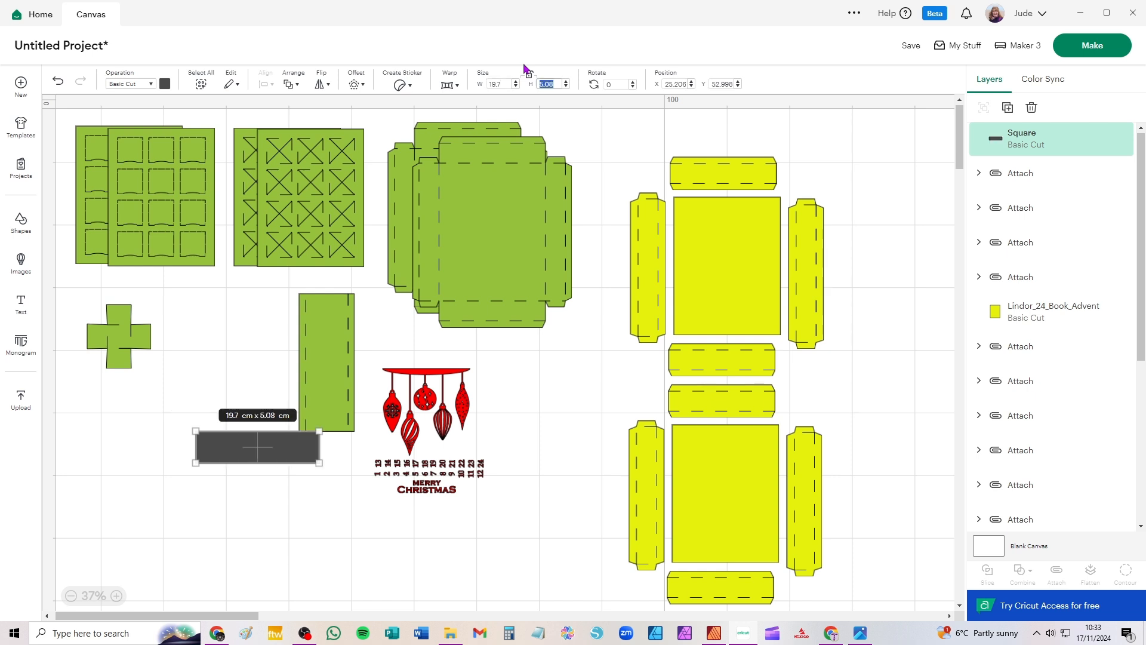
type("283")
key("Return")
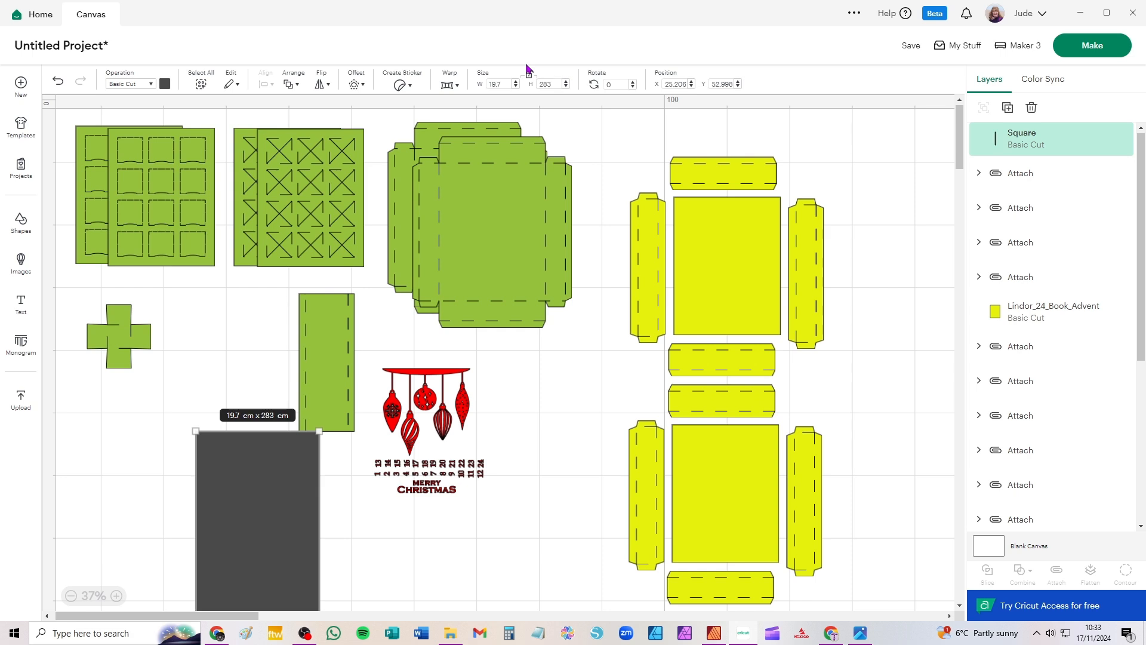
left_click_drag(233, 482, 185, 396)
left_click(545, 83)
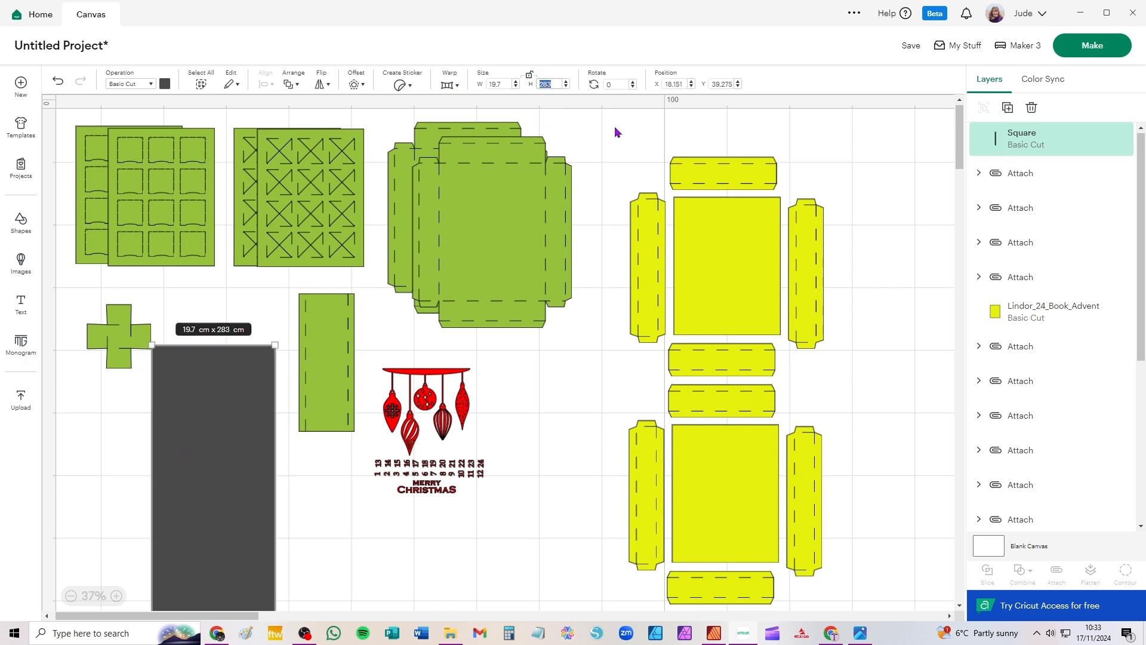
type("28.3")
key("Return")
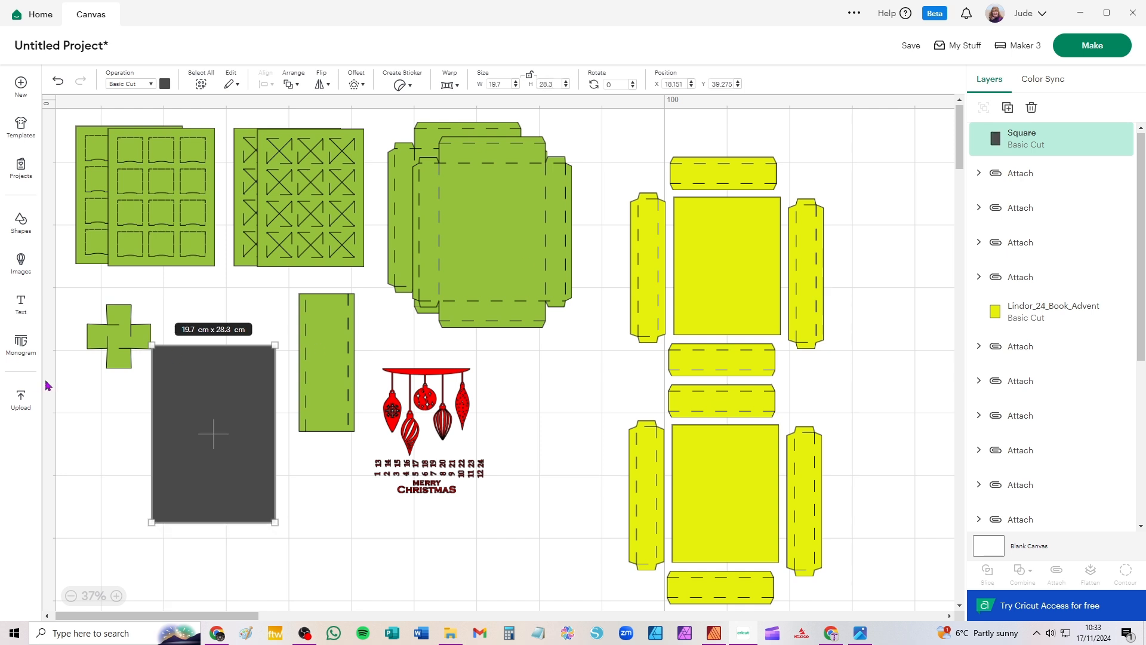
Step: Send the dark rectangle to the back and align the cross-shaped pocket flush in its upper-left corner
left_click_drag(192, 405, 185, 357)
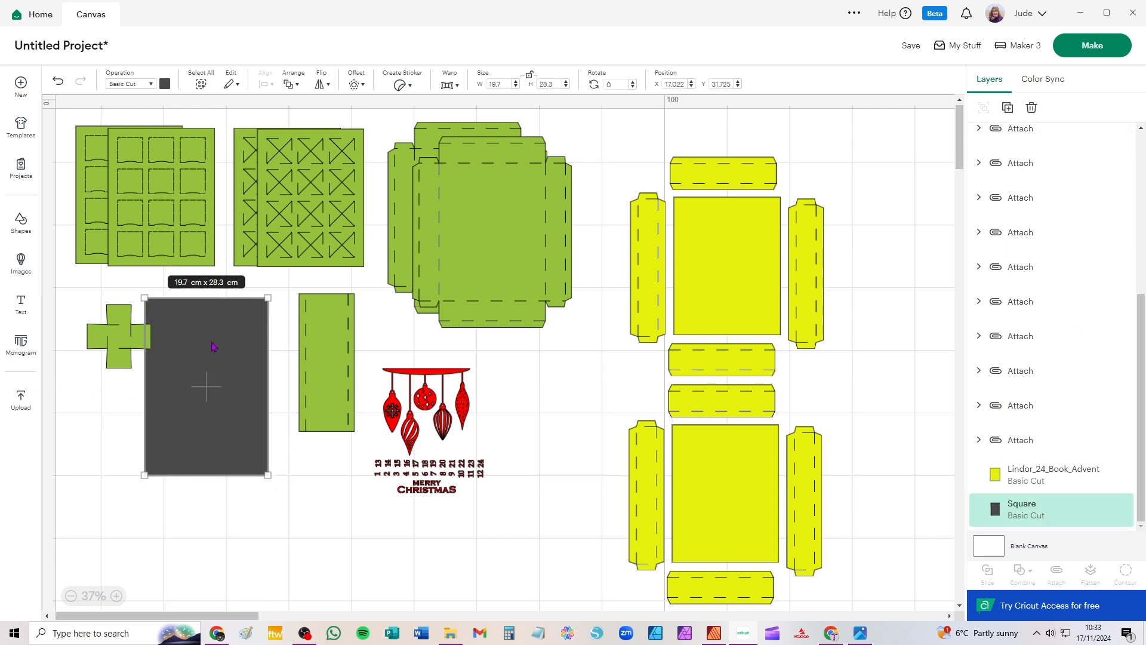
left_click(87, 415)
left_click(129, 335)
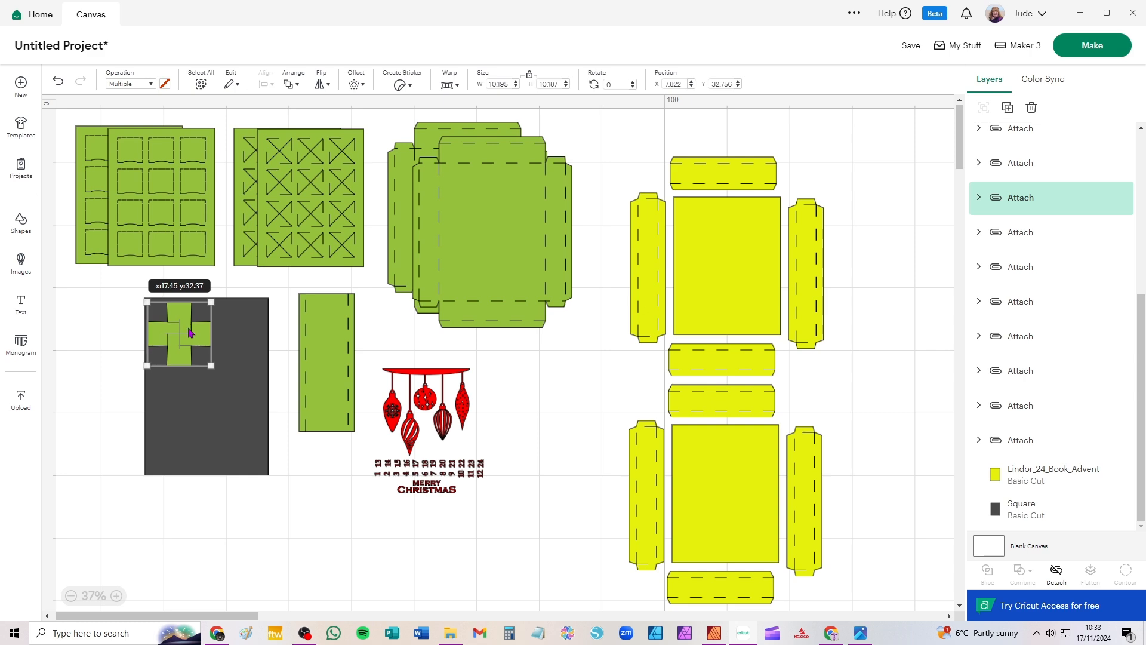
scroll(129, 334, "up", 5)
left_click_drag(249, 360, 391, 272)
left_click(153, 260)
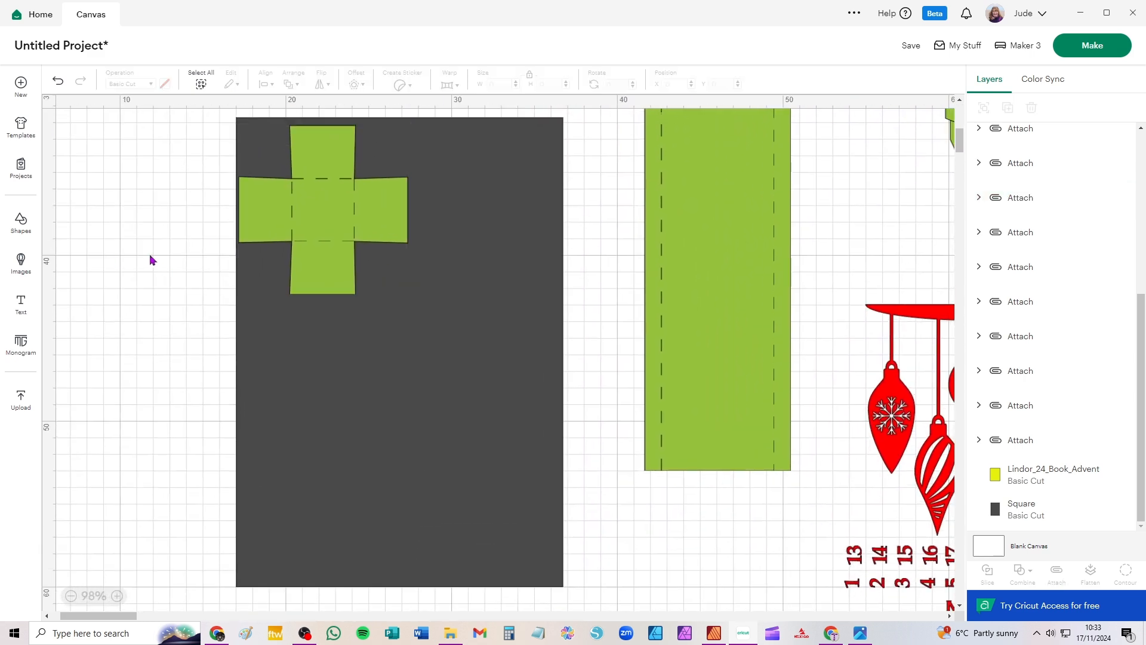
left_click_drag(322, 216, 321, 212)
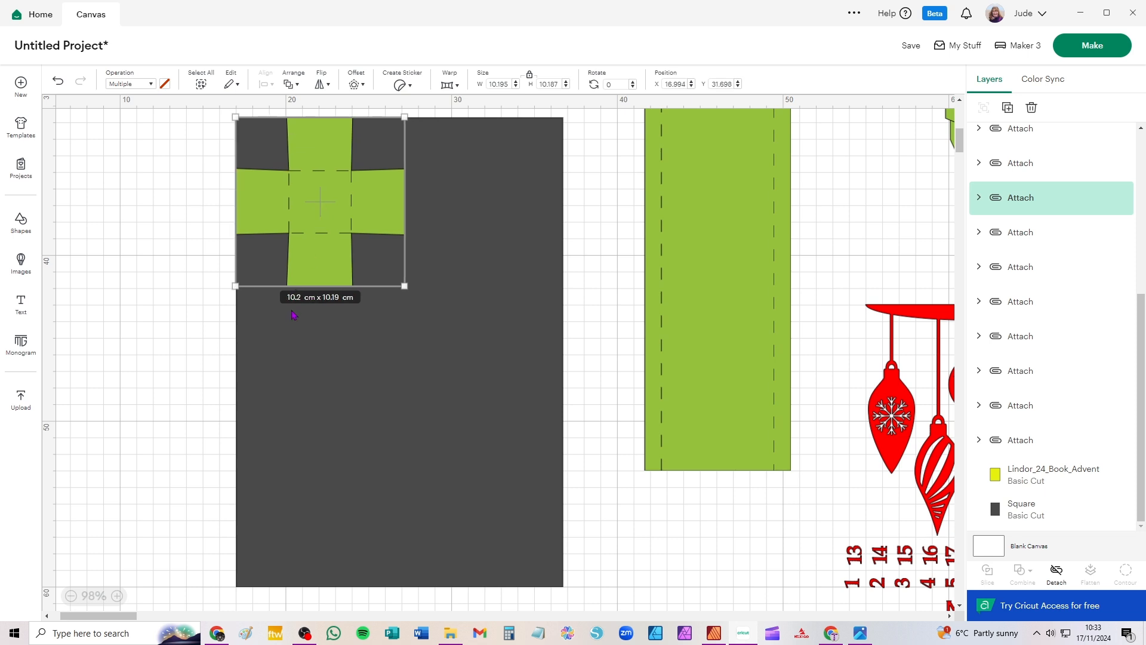
Step: Make three copies of the cross-shaped pocket and nest all four closely in two staggered columns within the dark rectangle
key("ctrl+c")
key("ctrl+v")
left_click_drag(142, 220, 421, 275)
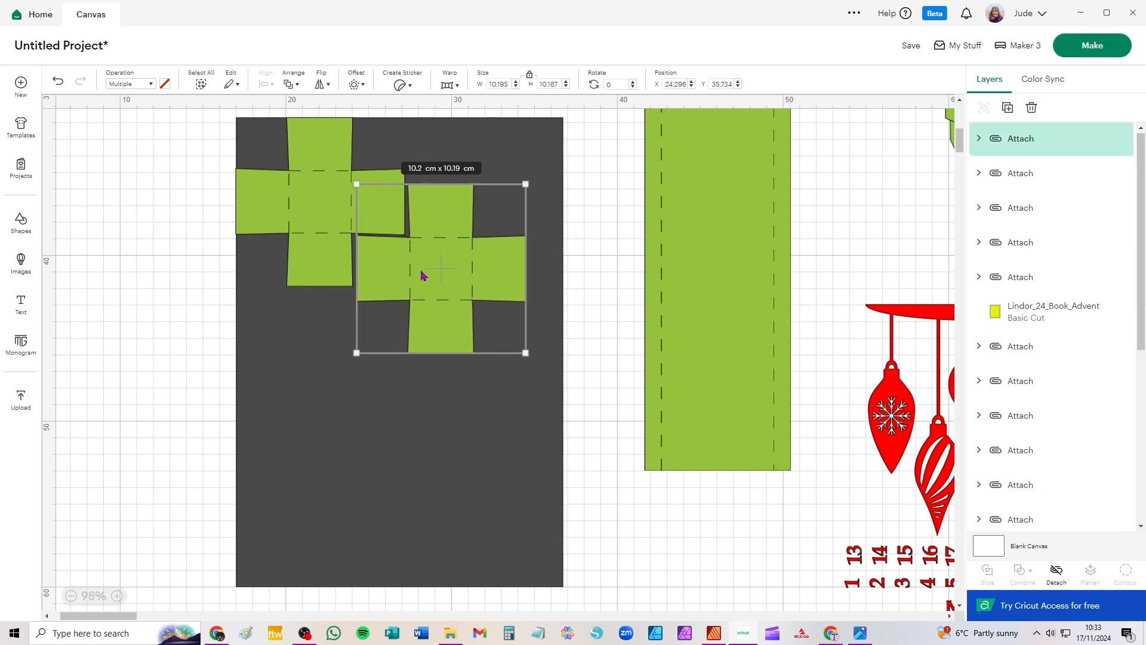
key("ctrl+v")
left_click_drag(199, 214, 328, 351)
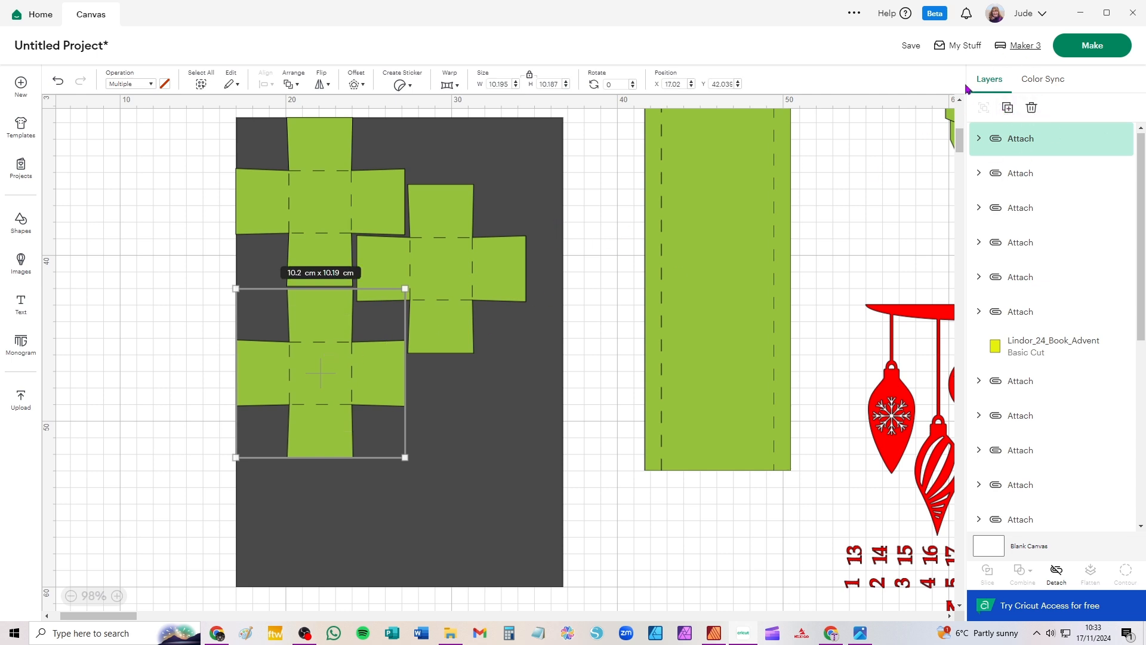
left_click(1003, 115)
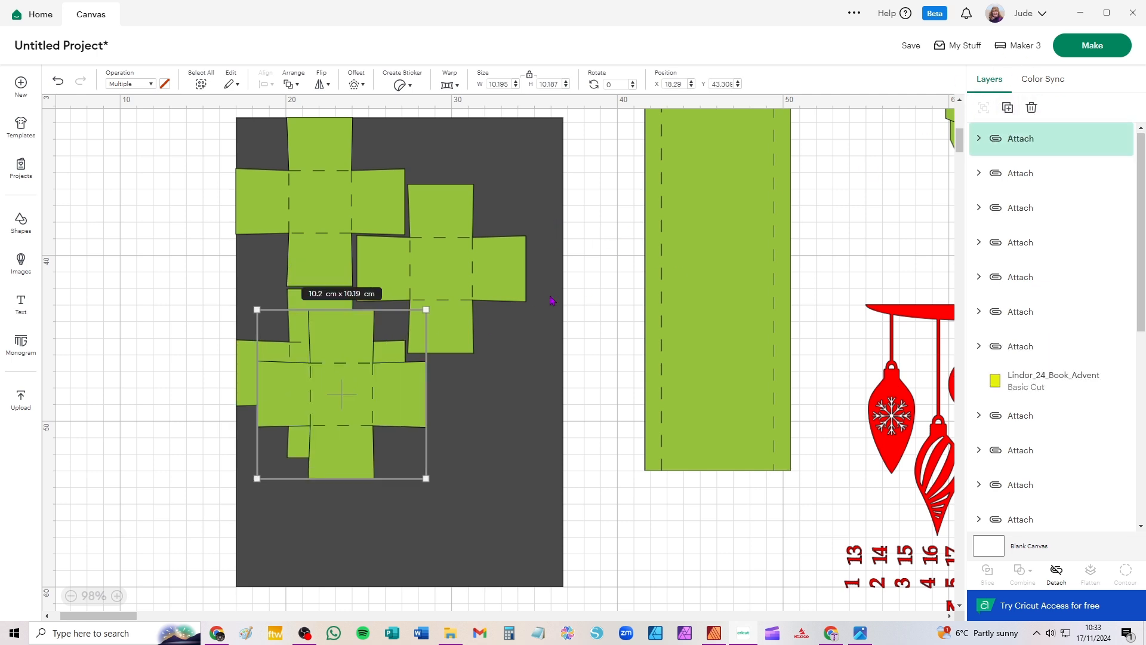
left_click_drag(330, 348, 432, 381)
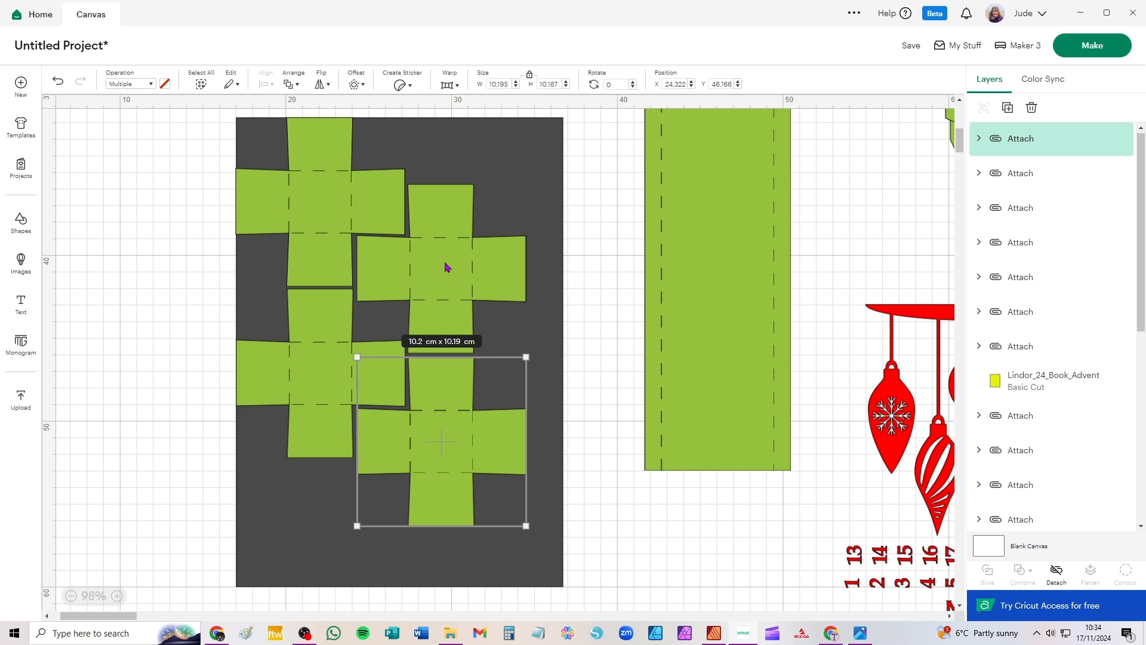
mouse_move(447, 267)
left_mouse_down()
mouse_move(492, 197)
mouse_move(465, 277)
mouse_move(452, 271)
left_mouse_up()
Step: Move the dark rectangle out from behind the pockets, then attach the four nested pockets to each other
left_click(251, 515)
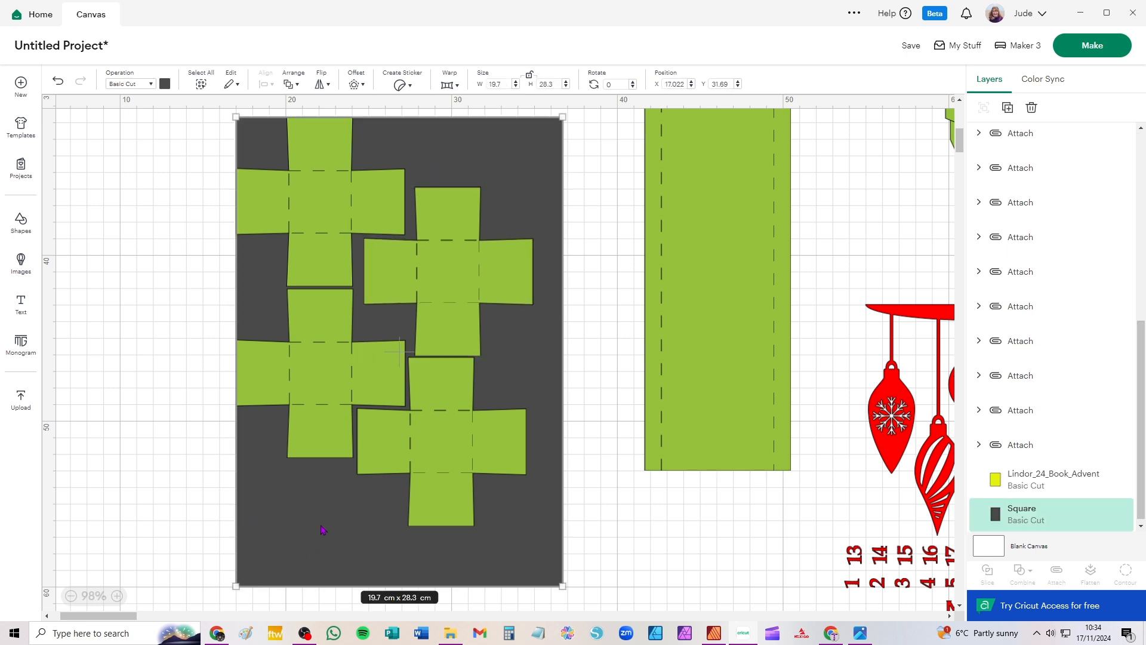
left_click_drag(531, 134, 516, 625)
left_click_drag(157, 117, 616, 565)
left_click(1055, 575)
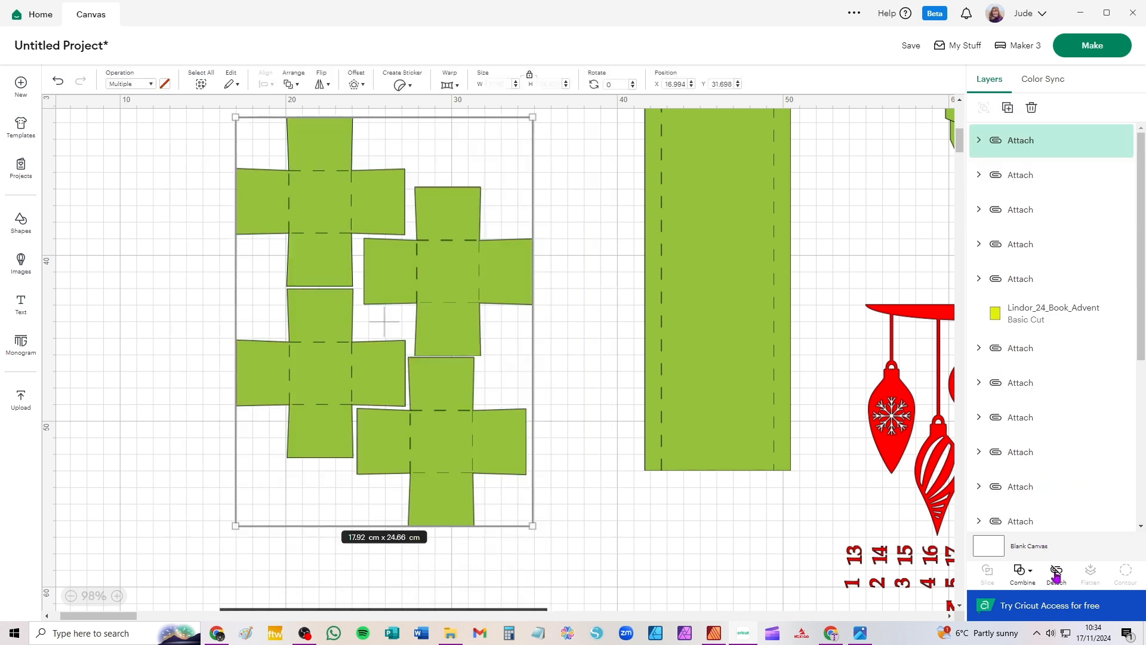
Step: Move the attached four-pocket set beyond the yellow pieces and duplicate it to make six sets in total
scroll(525, 298, "down", 5)
scroll(524, 297, "down", 5)
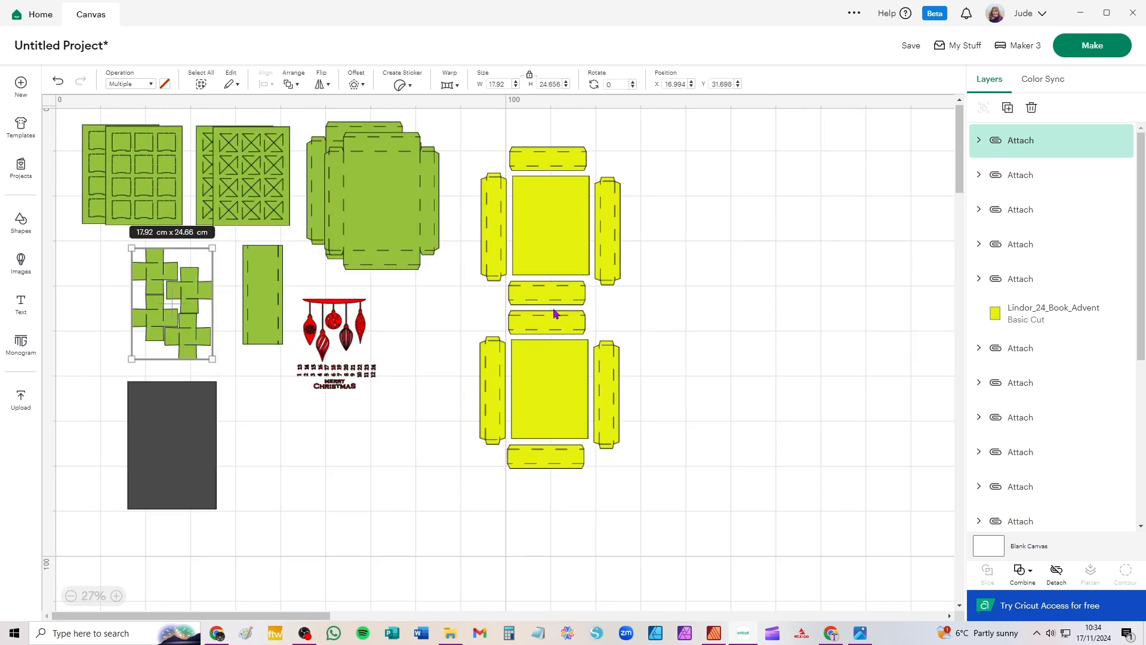
left_click_drag(153, 291, 712, 182)
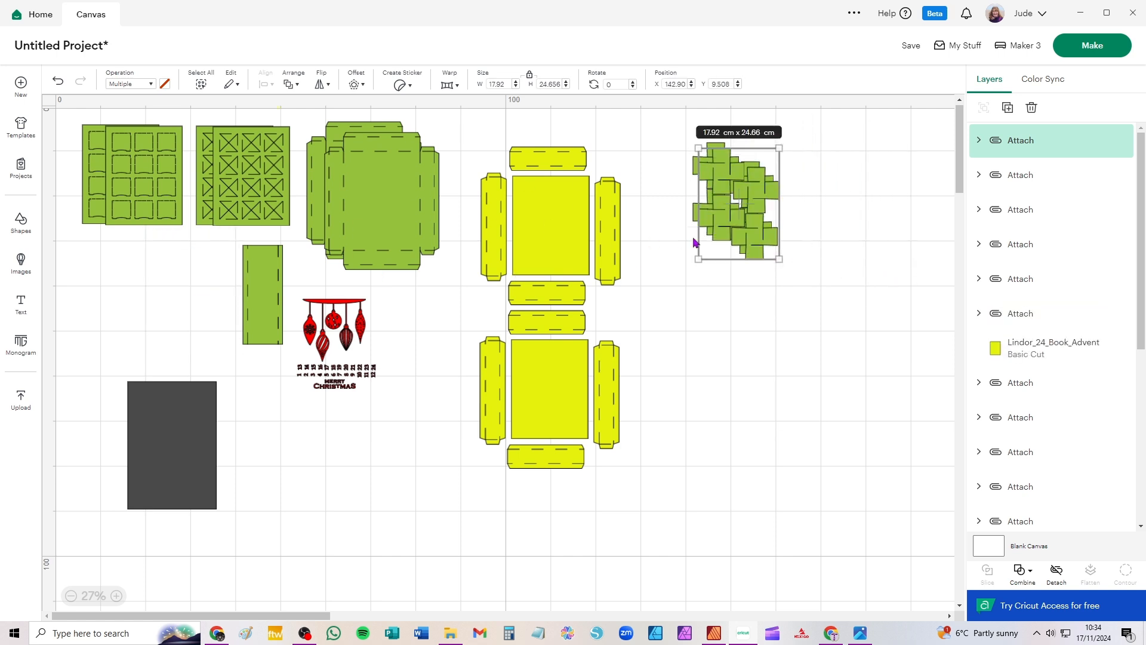
key("ctrl+d")
key("ctrl+d")
key("ctrl+d")
key("ctrl+d")
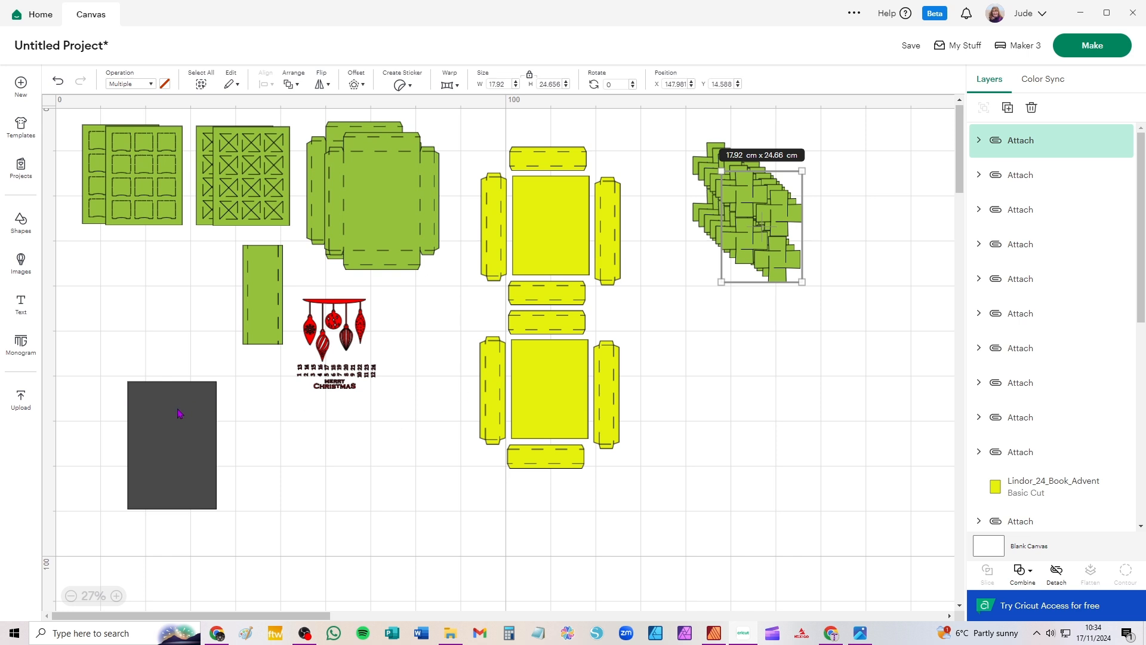
Step: Resize the dark rectangle to a square of 29.2 by 29.2 cm
left_click(177, 430)
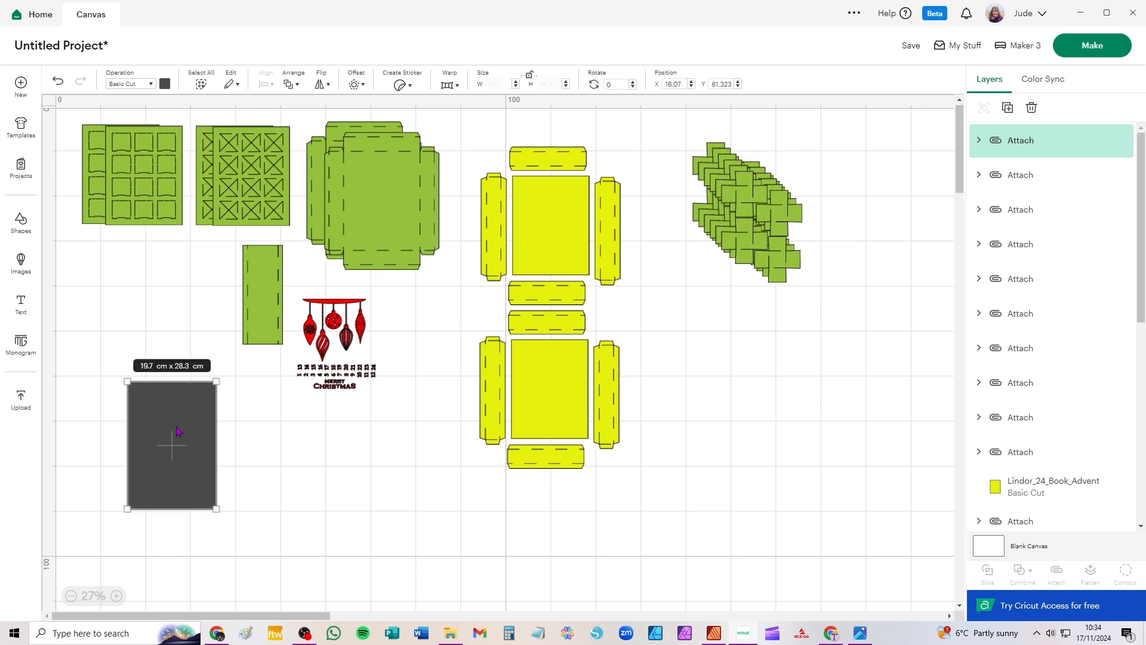
left_click(495, 83)
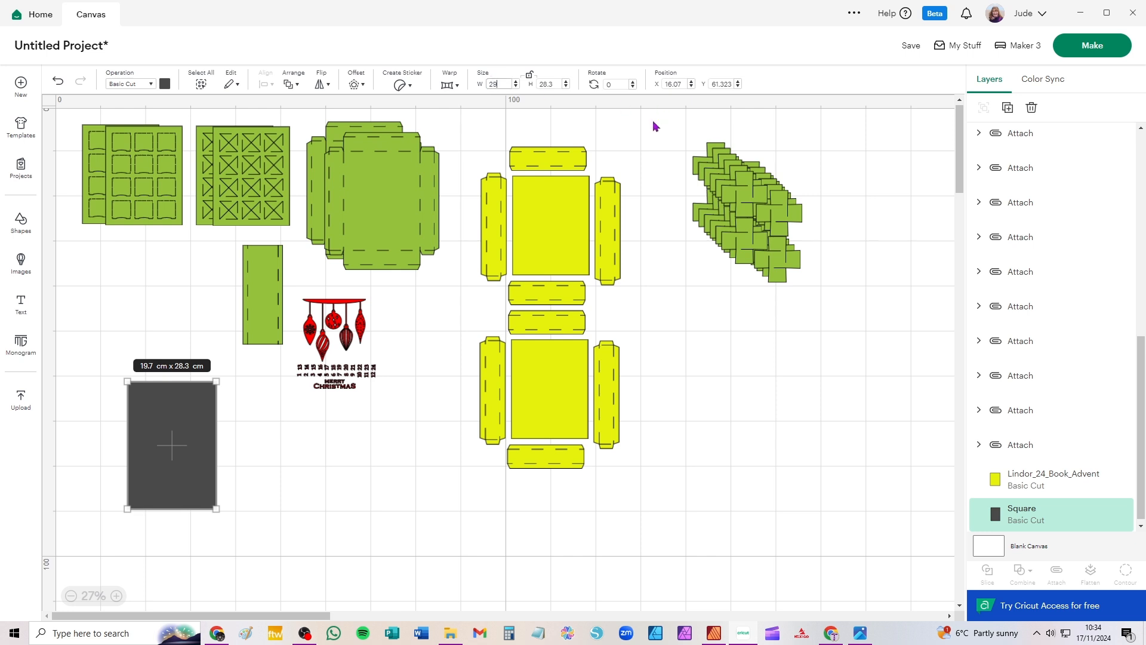
key("Tab")
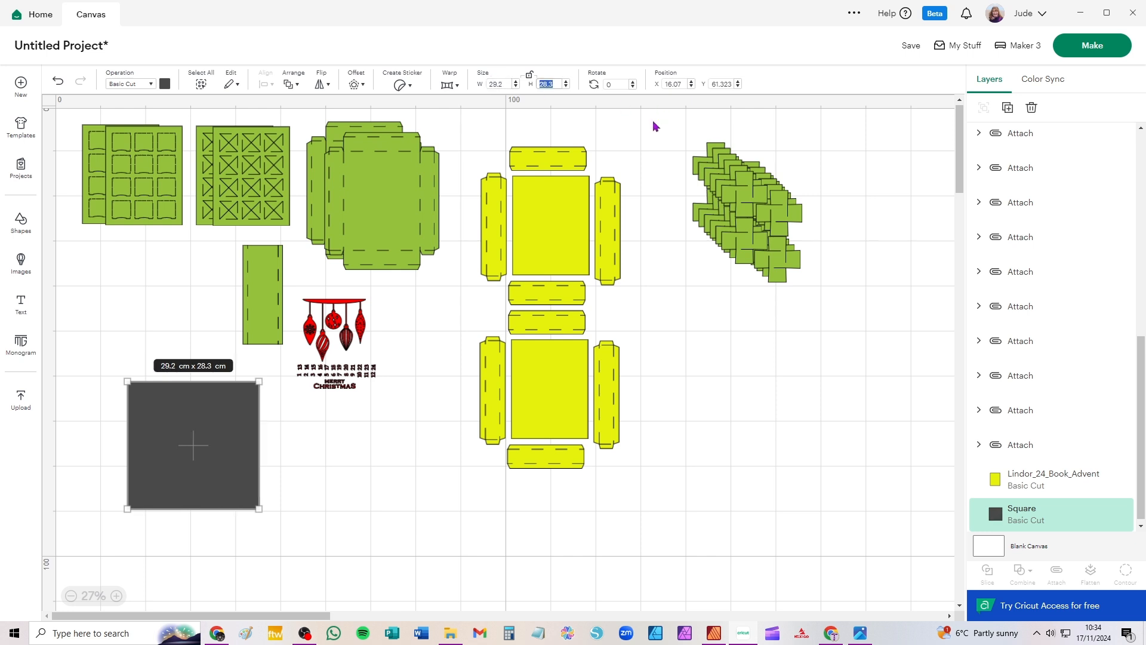
type("29")
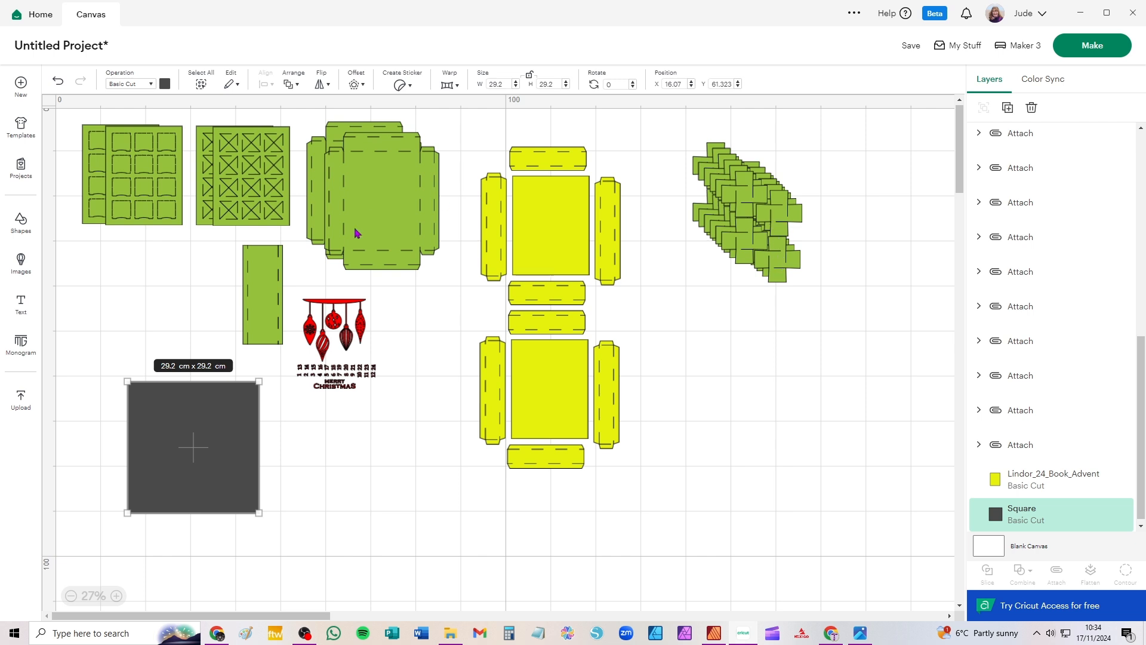
Step: Paste a copy of the attached four-pocket set beside the dark square and detach it into separate pockets
left_click(777, 261)
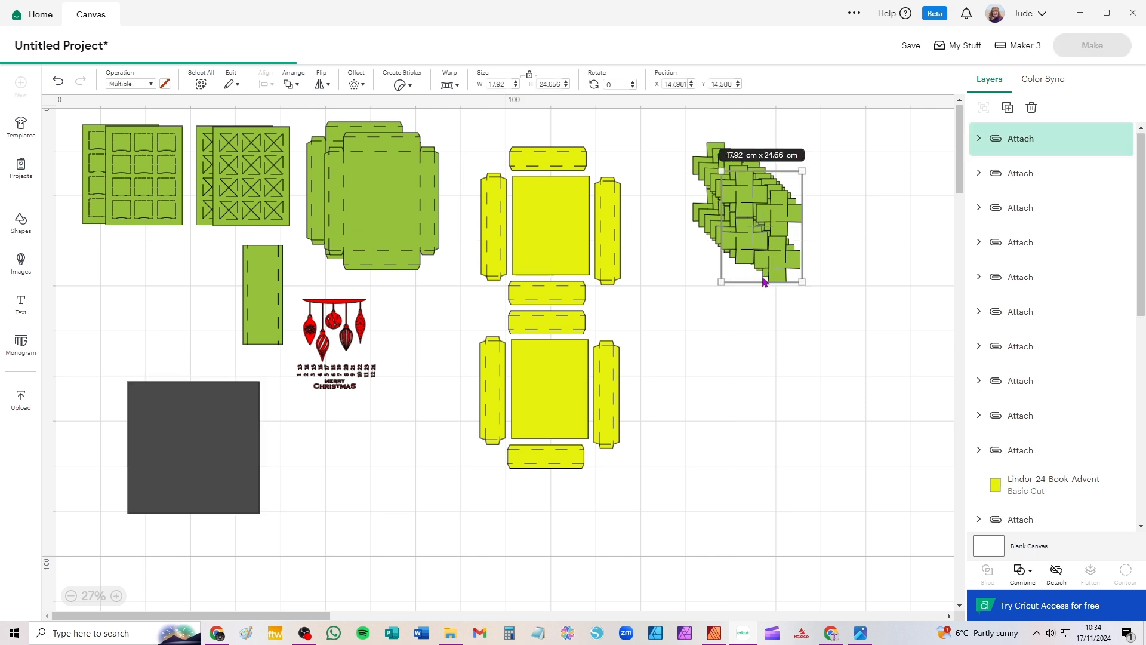
left_click_drag(777, 261, 130, 426)
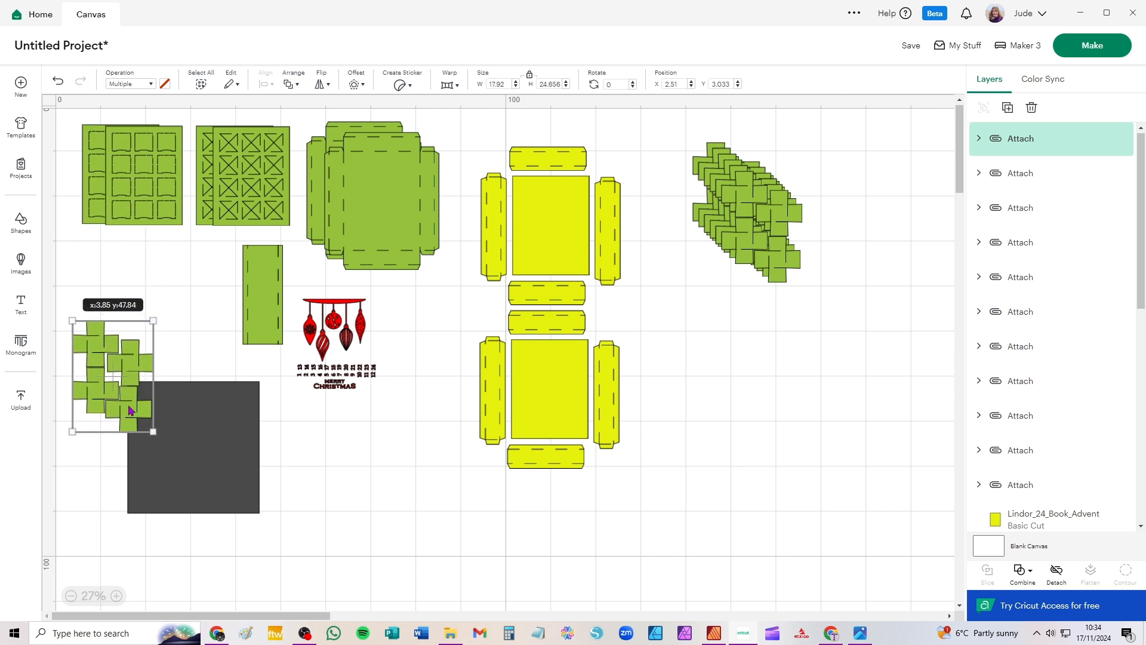
left_click(387, 536)
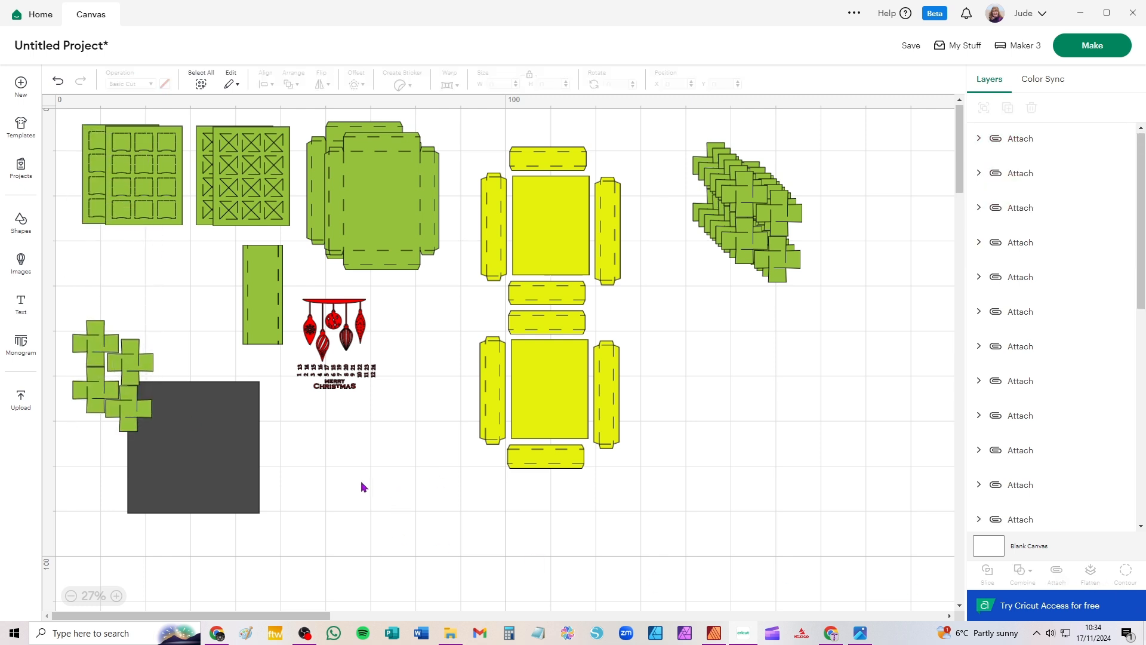
Step: Move the dark square to clear space below the artwork and place the four detached pockets together on it
left_click_drag(64, 297, 262, 516)
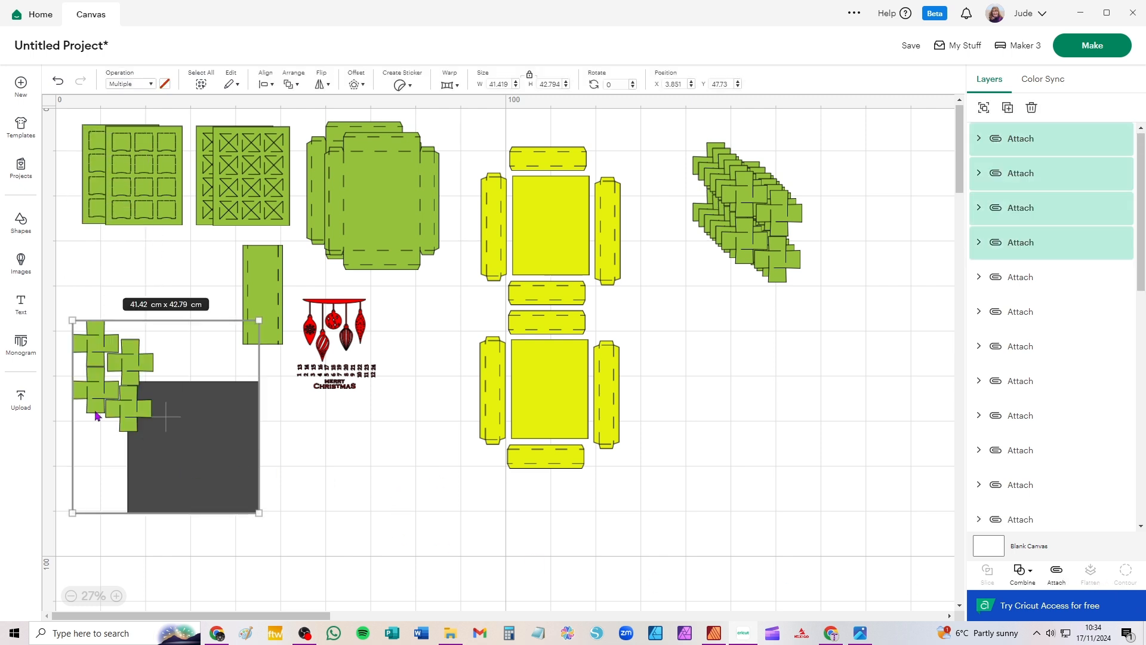
left_click(108, 315)
left_click_drag(73, 303, 130, 422)
left_click(386, 499)
left_click_drag(229, 459, 321, 542)
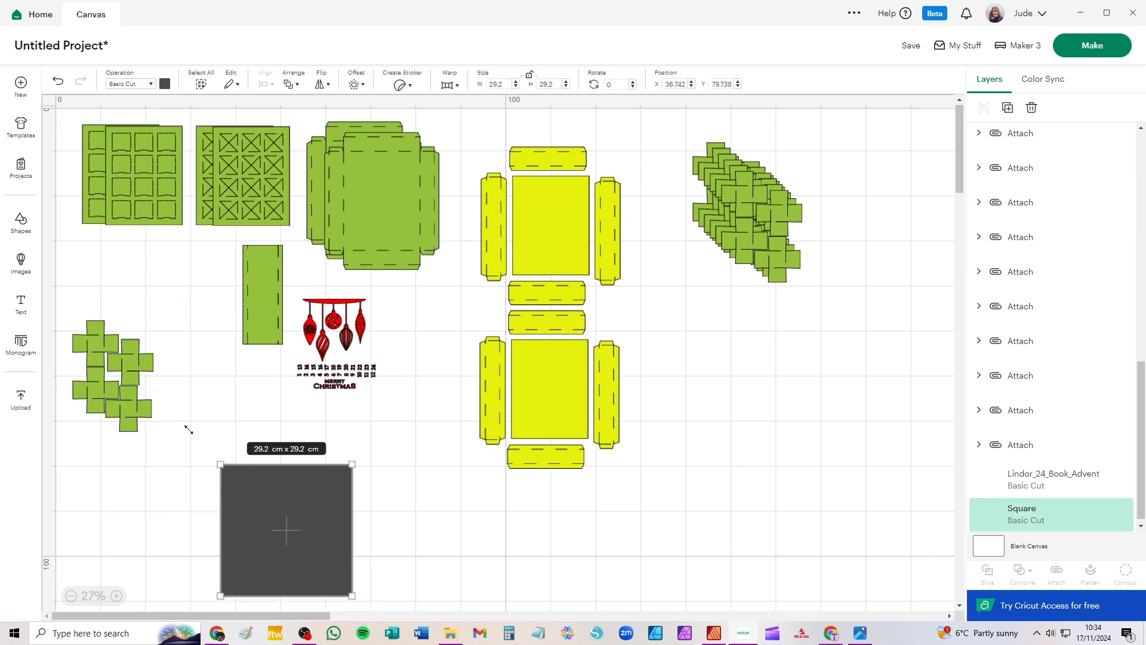
left_click_drag(180, 436, 48, 274)
left_click_drag(137, 364, 286, 510)
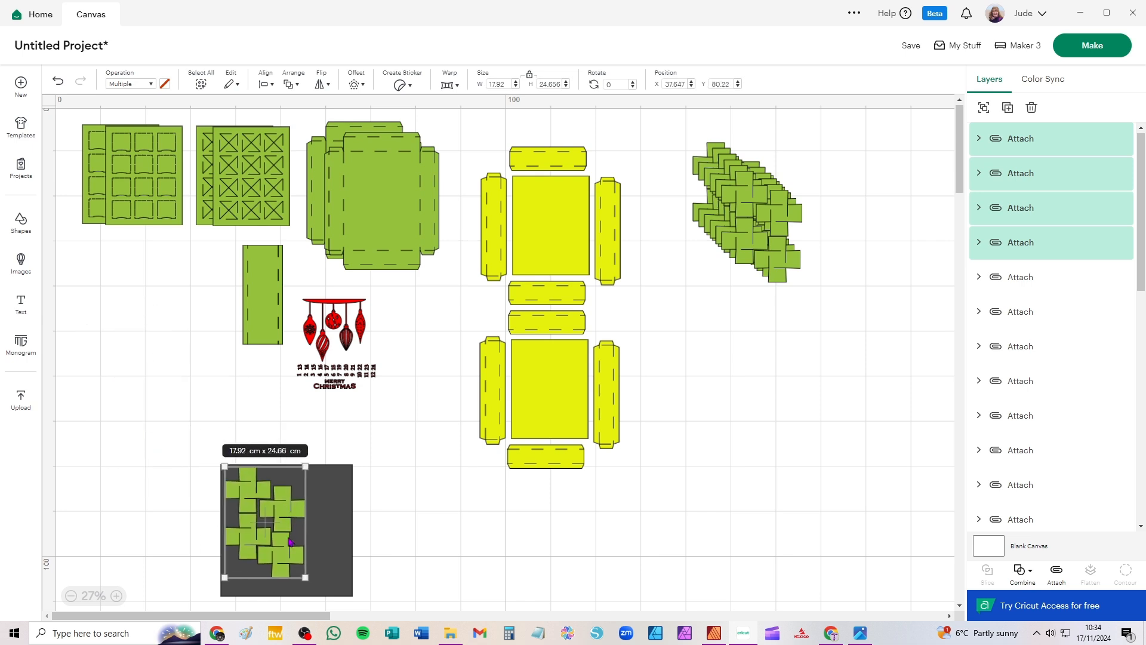
Step: Paste two more pockets onto the dark square as a third staggered column, and adjust the lower middle pocket to clear its neighbours
scroll(286, 540, "up", 5)
scroll(284, 388, "down", 2)
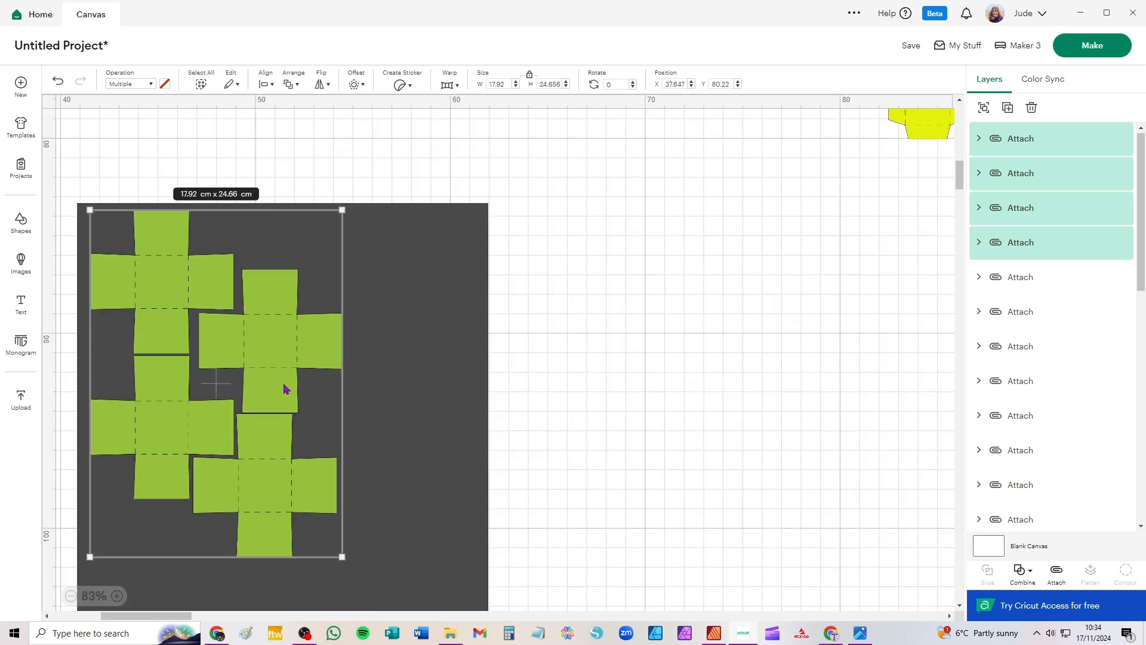
left_click_drag(207, 424, 258, 384)
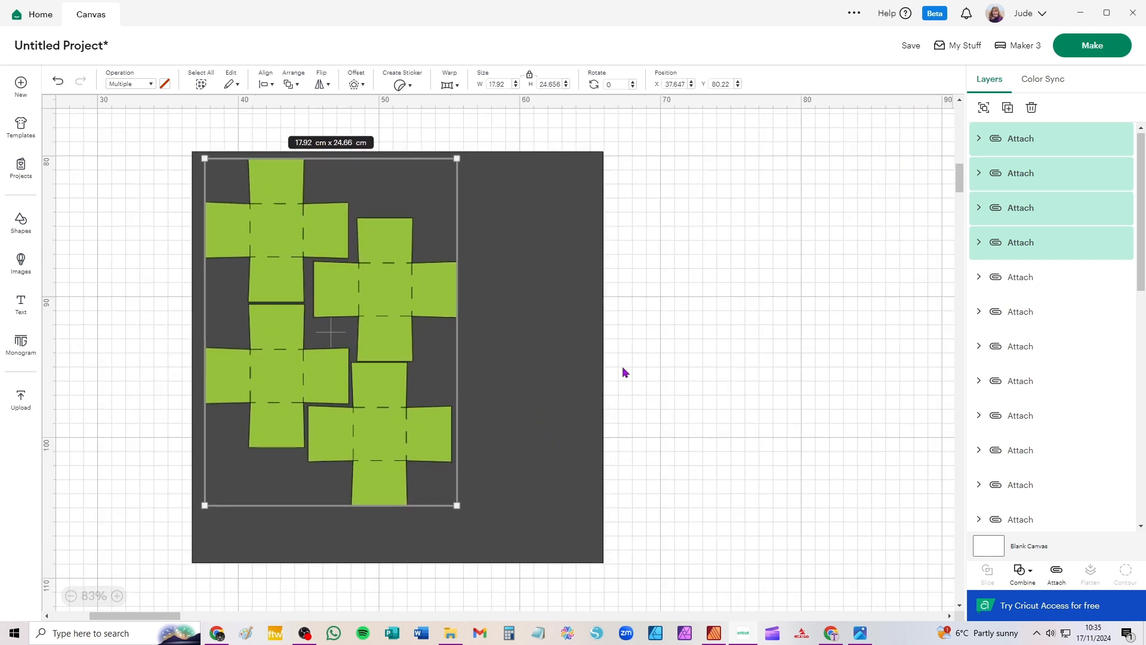
left_click(624, 352)
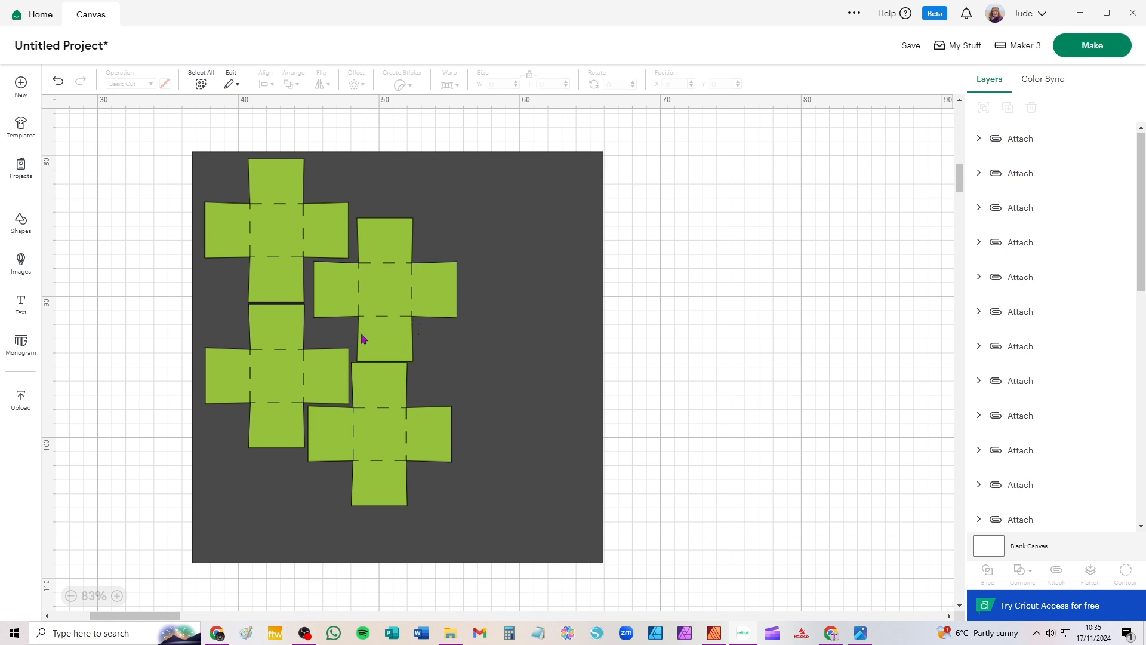
left_click(380, 433)
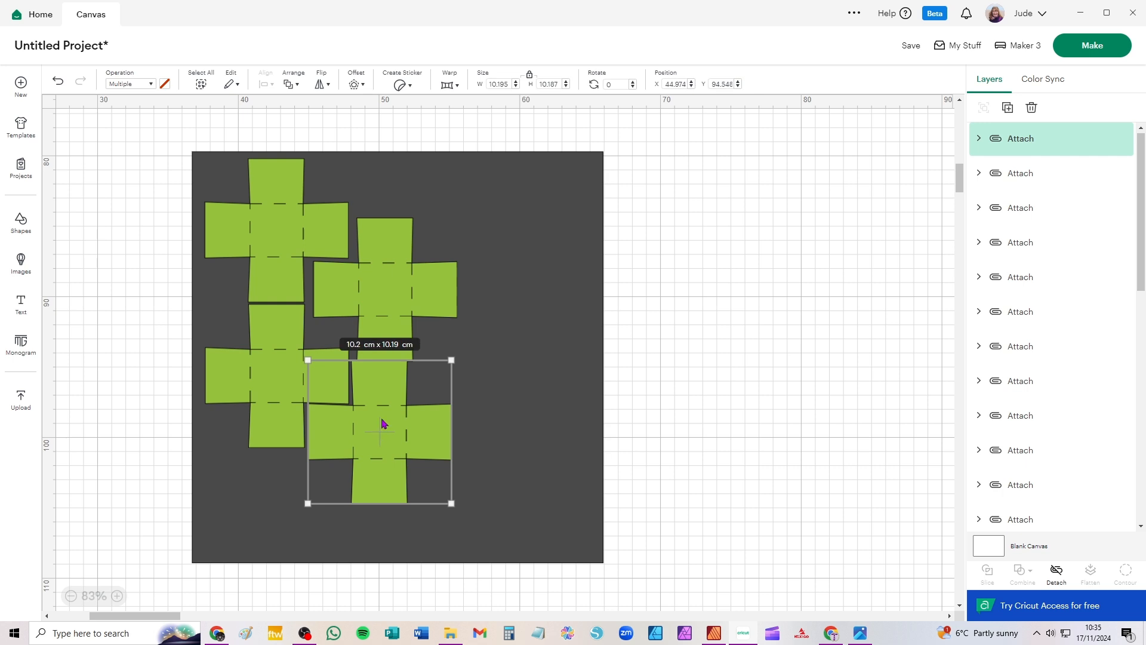
key("ctrl+v")
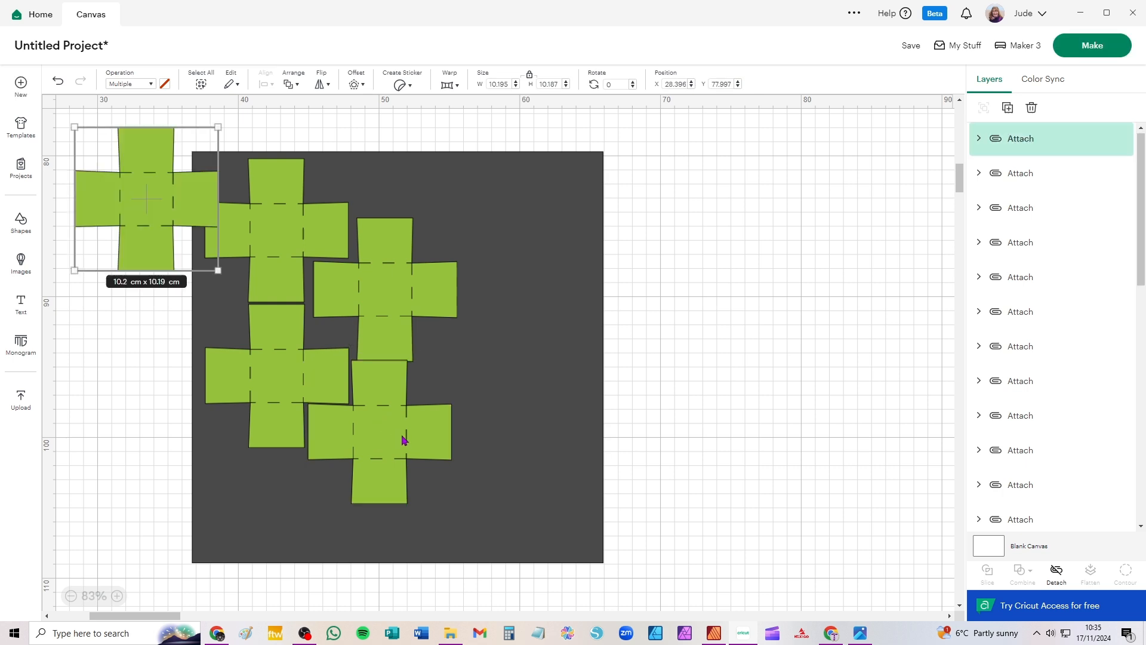
left_click_drag(145, 213, 489, 242)
left_click_drag(383, 399, 385, 405)
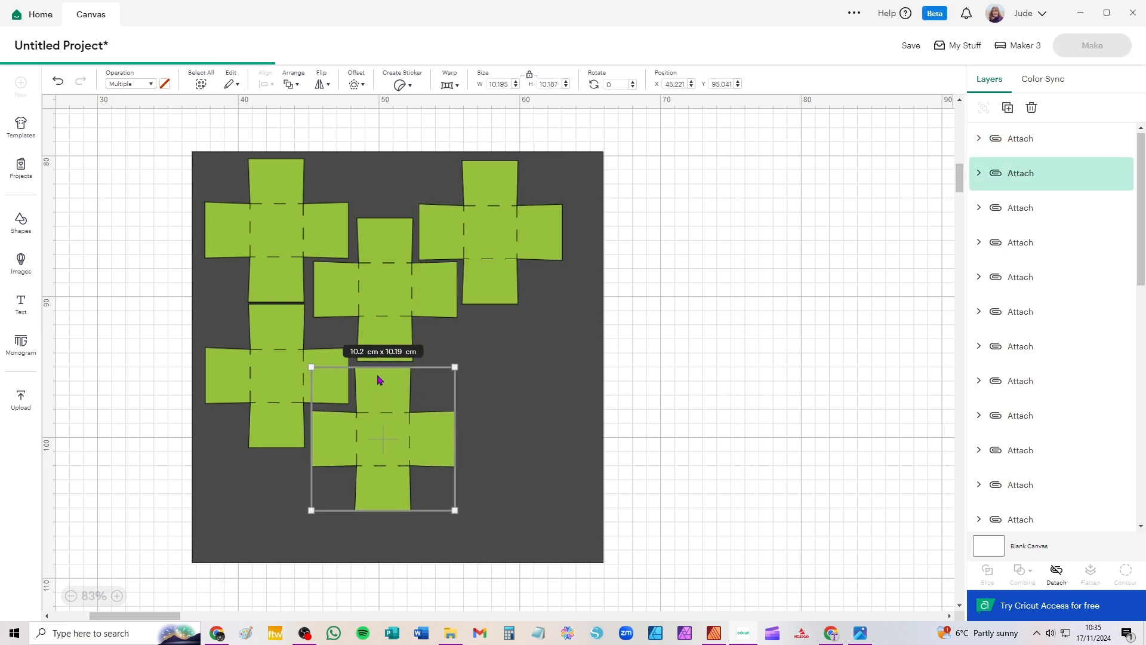
key("ctrl+v")
left_click_drag(169, 255, 484, 386)
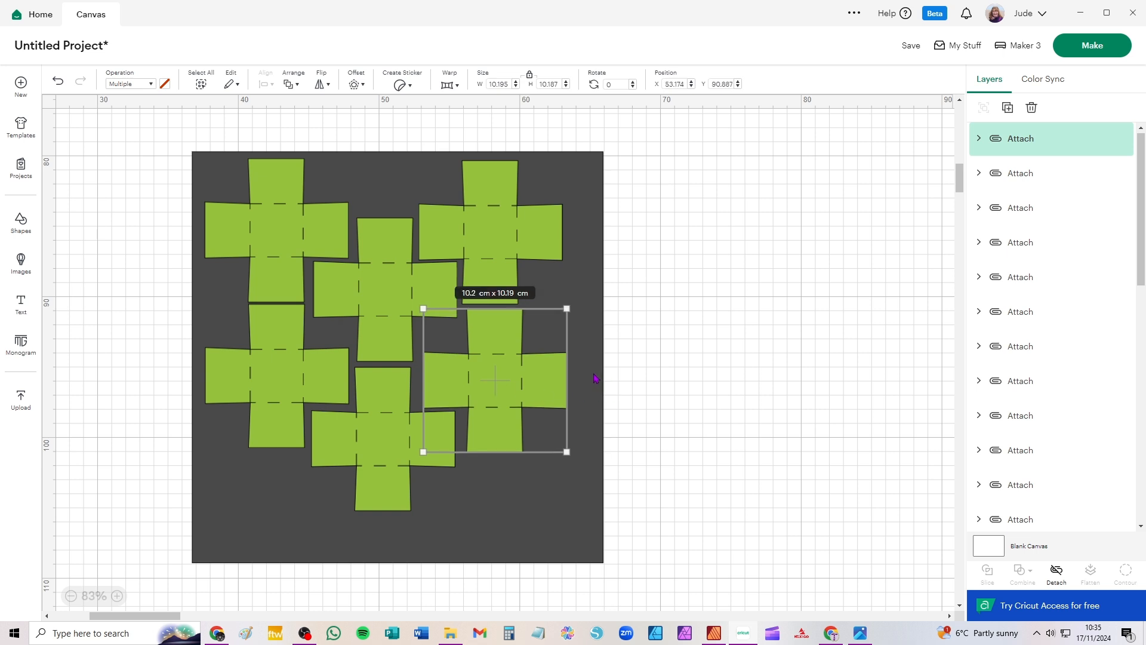
Step: Rearrange four of the nested pockets in an unstaggered two-by-two grid and move them off the dark square, beside it
left_click_drag(133, 137, 137, 208)
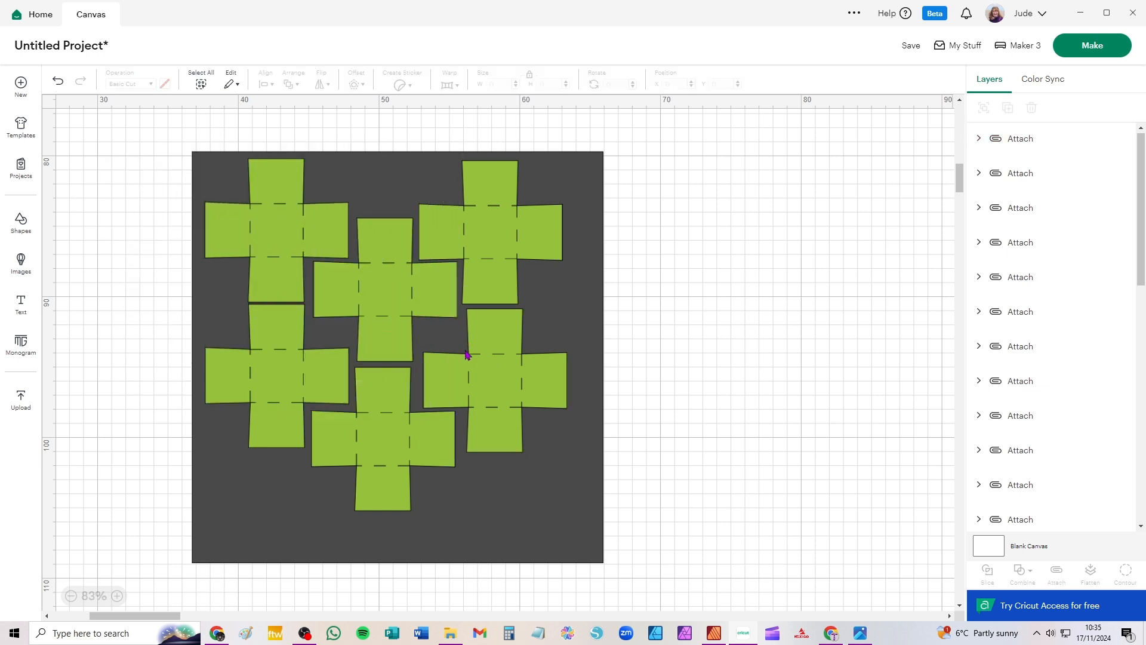
left_click_drag(259, 247, 741, 276)
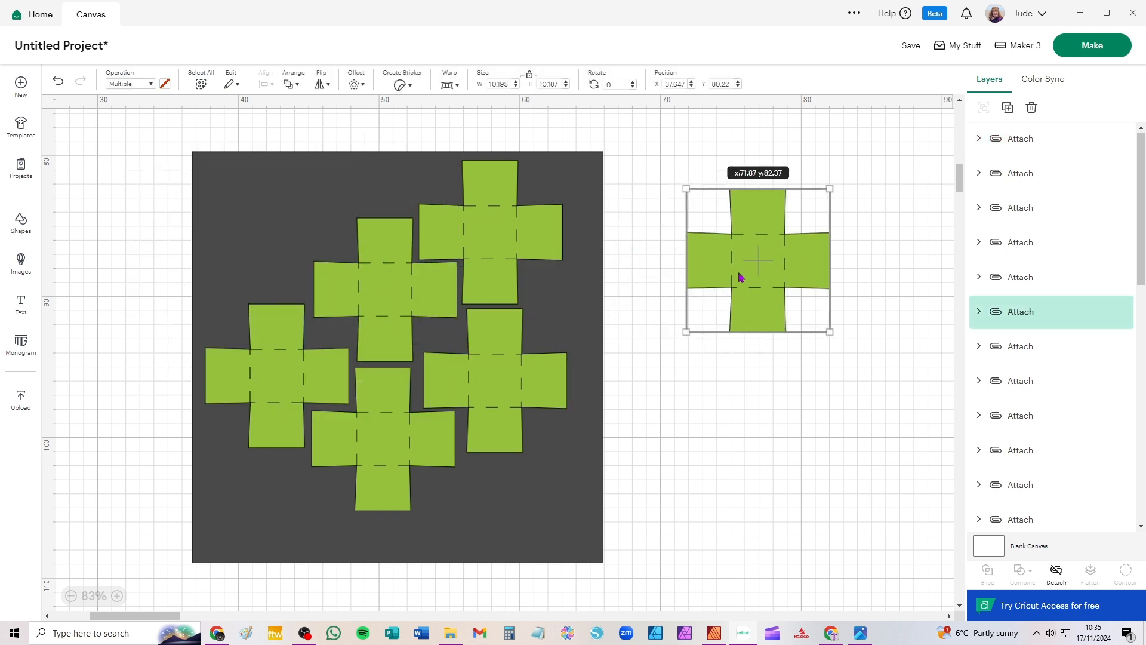
left_click_drag(502, 236, 619, 263)
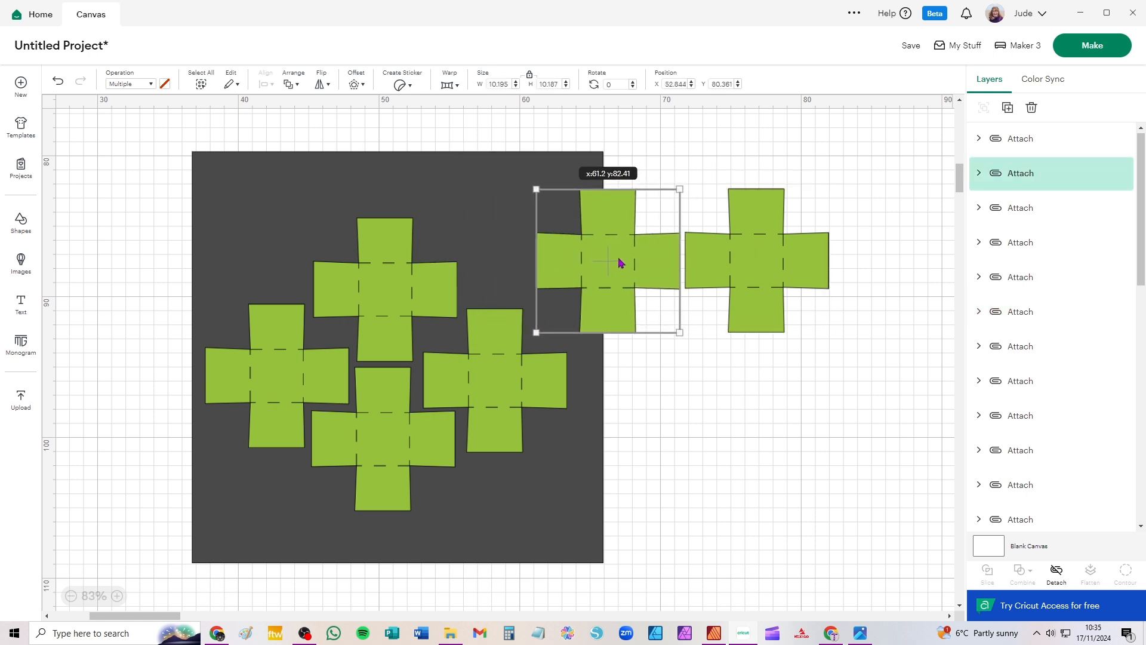
left_click_drag(496, 379, 759, 408)
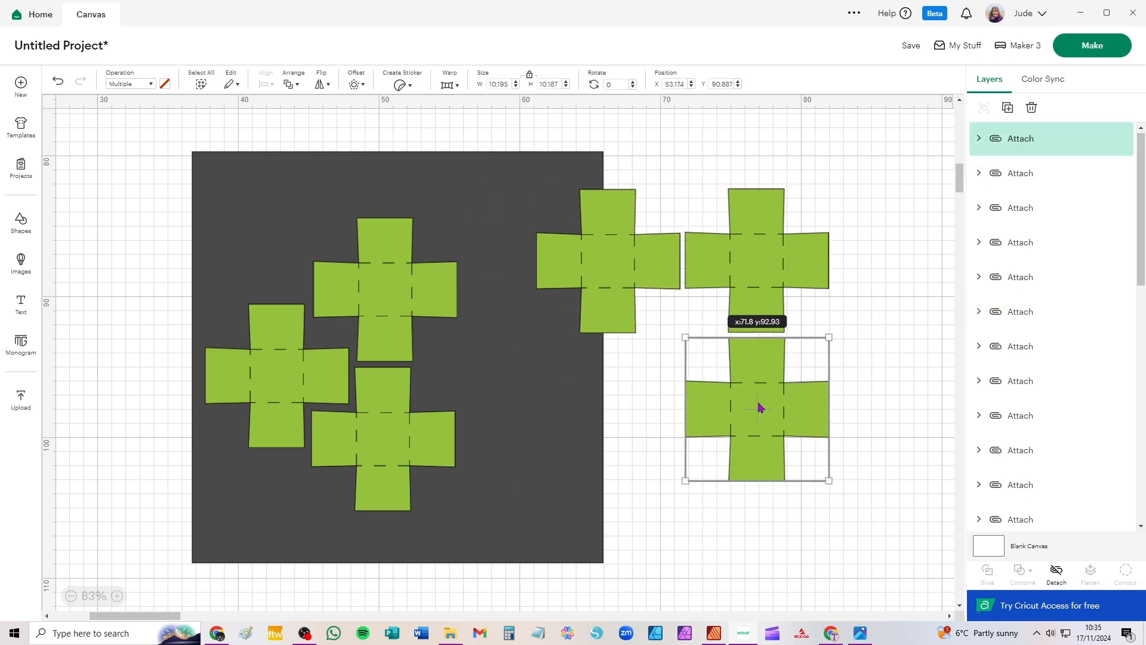
left_click_drag(395, 283, 618, 403)
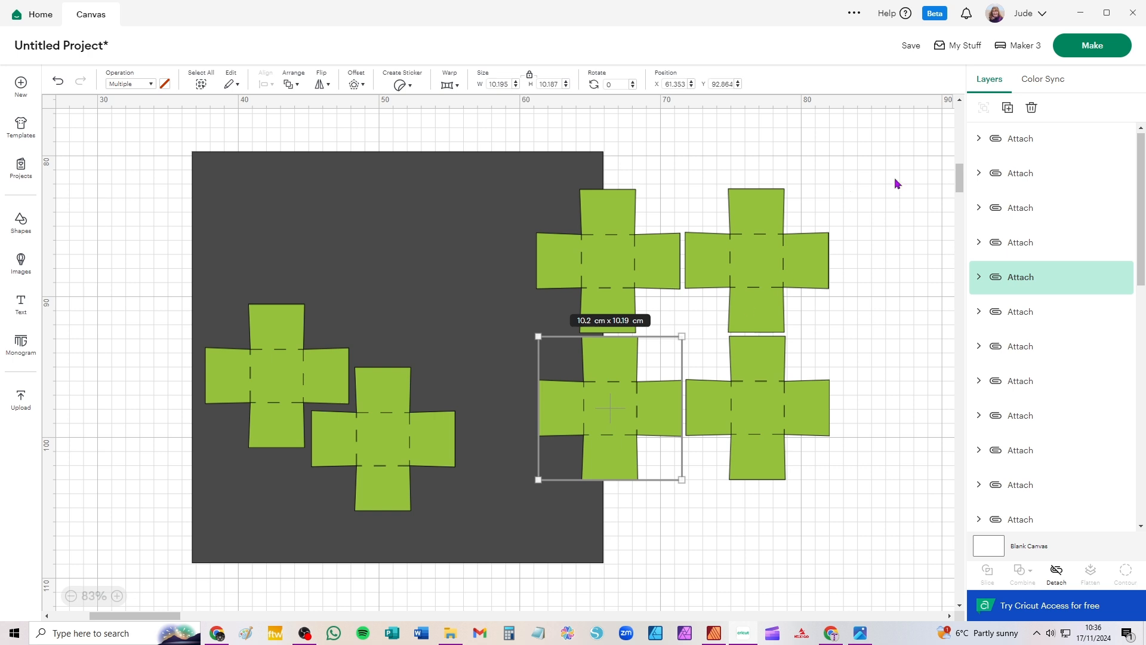
left_click(649, 276, "shift")
left_click(761, 270, "shift")
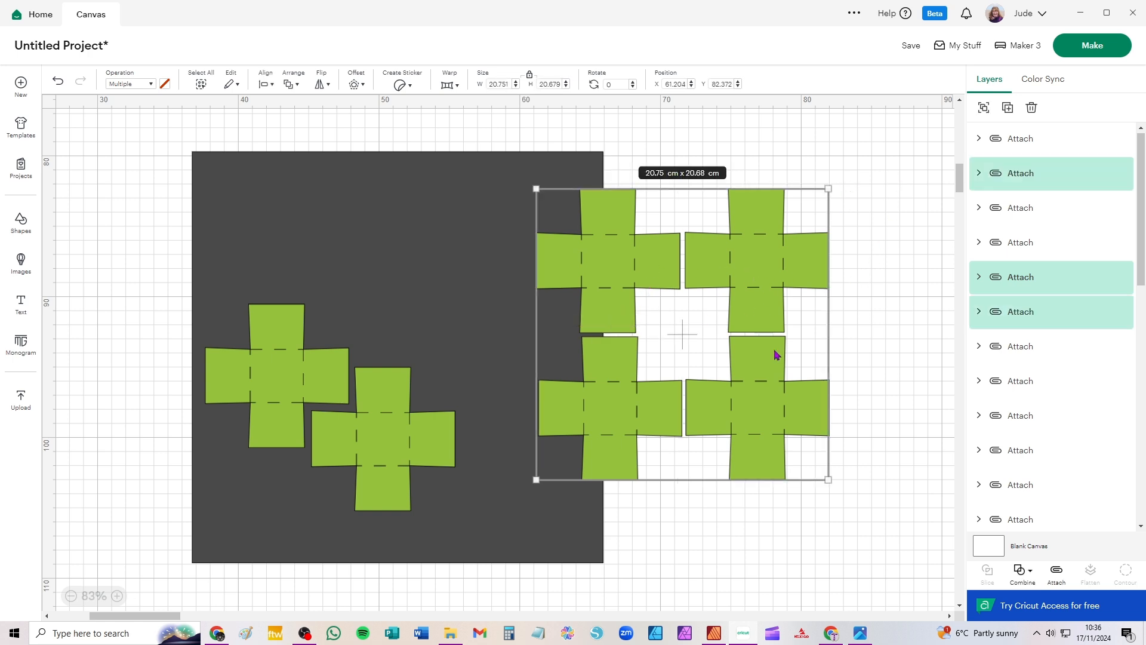
left_click_drag(761, 410, 845, 433)
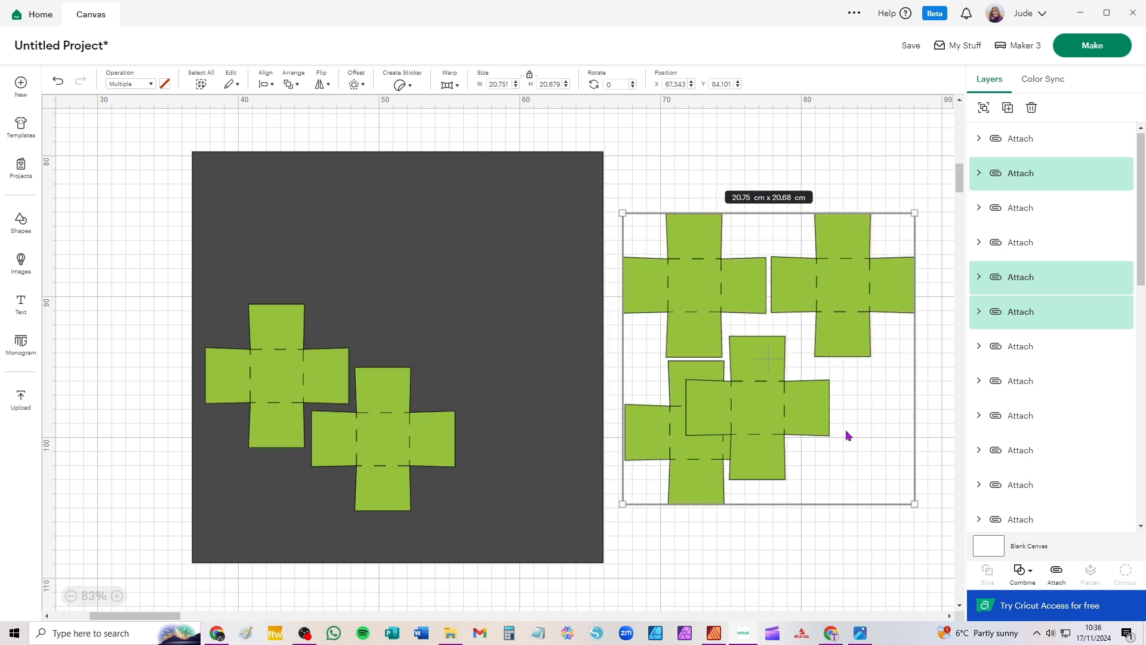
Step: Delete the dark square together with all the loose pockets on and beside it
left_click(247, 185)
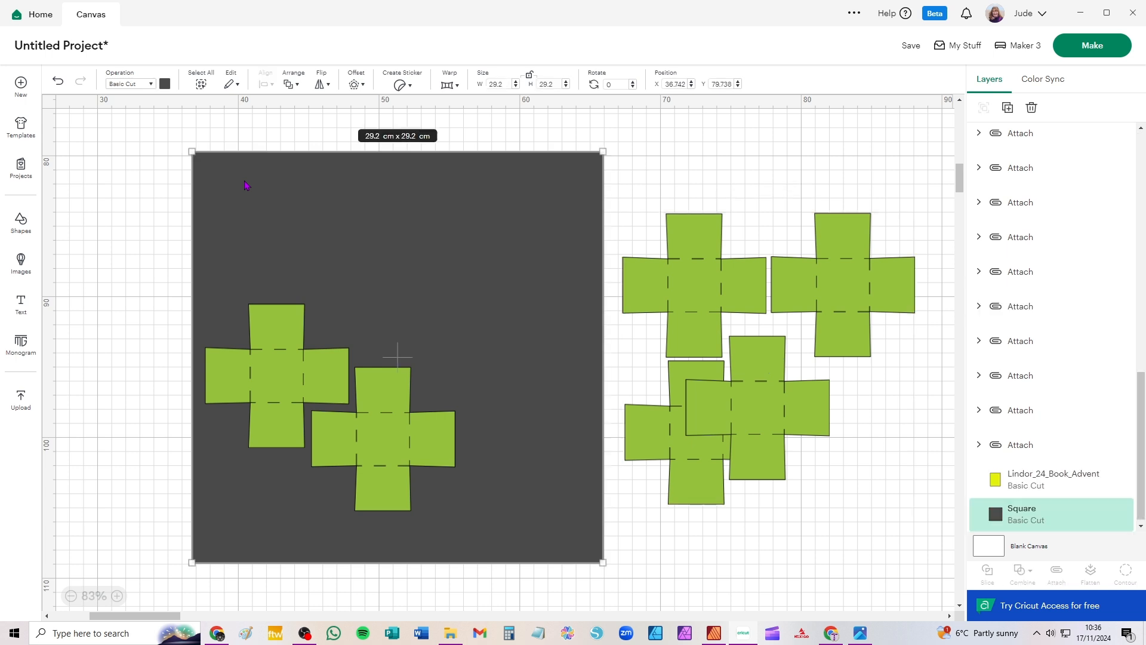
left_click_drag(137, 130, 946, 560)
key("Delete")
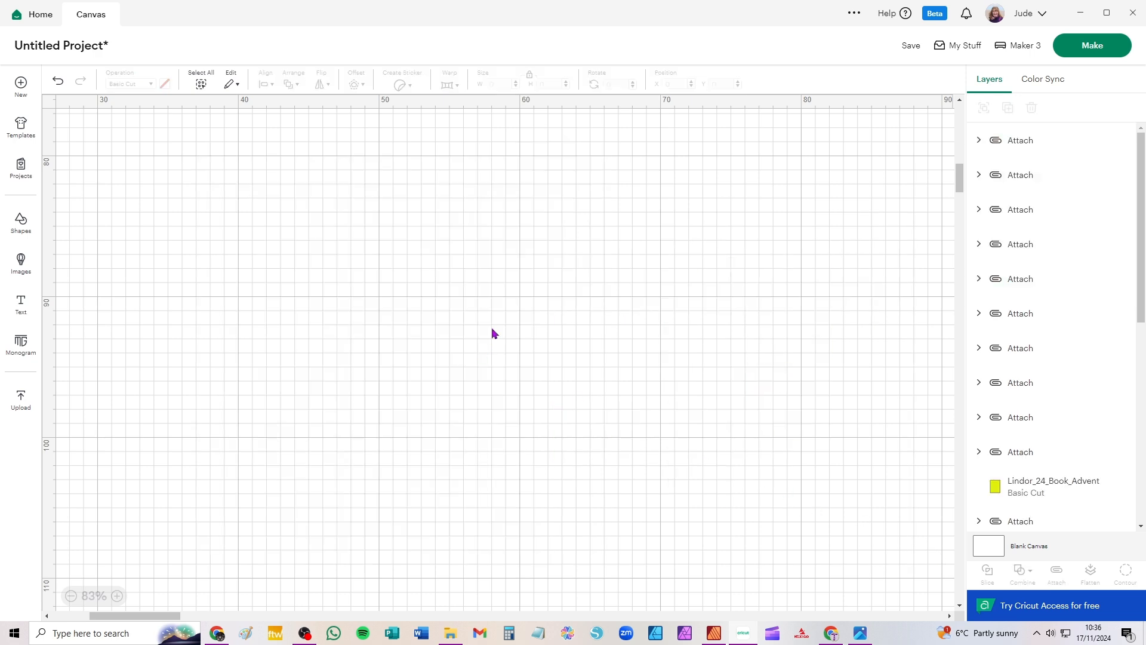
scroll(492, 327, "down", 6)
left_click(477, 225)
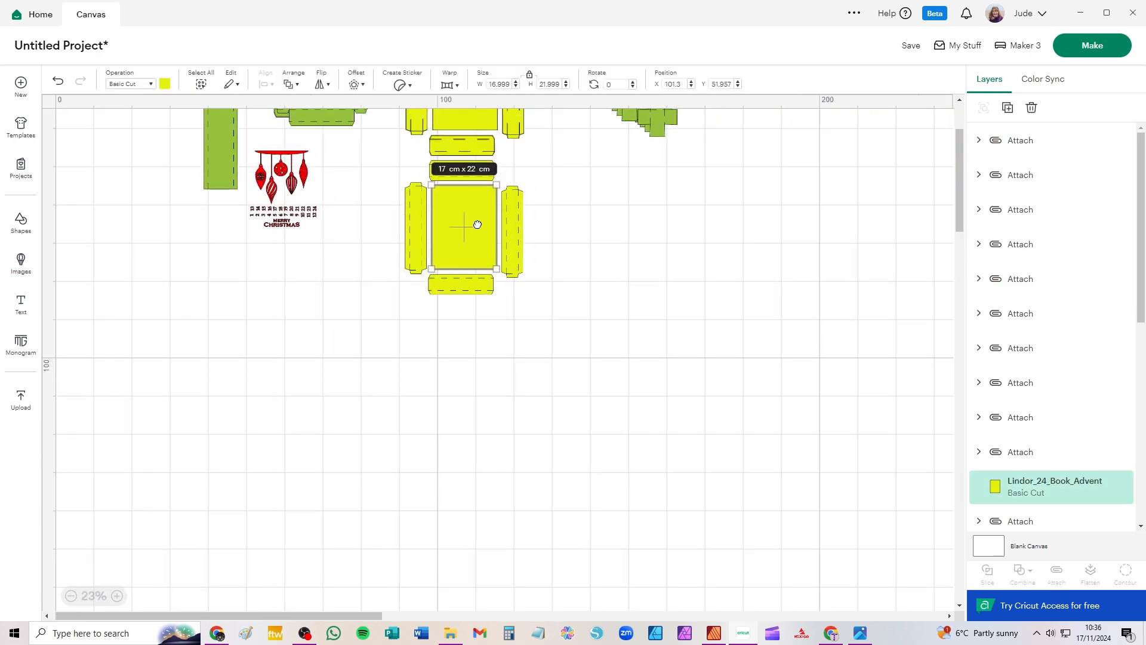
scroll(478, 224, "up", 3)
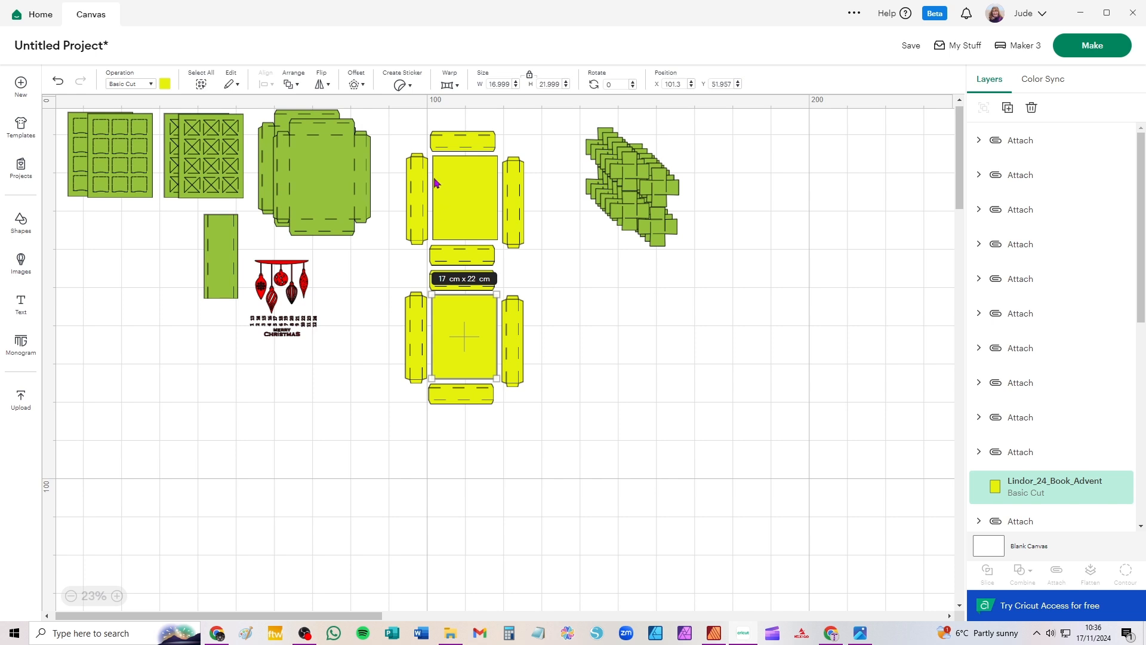
left_click(311, 194)
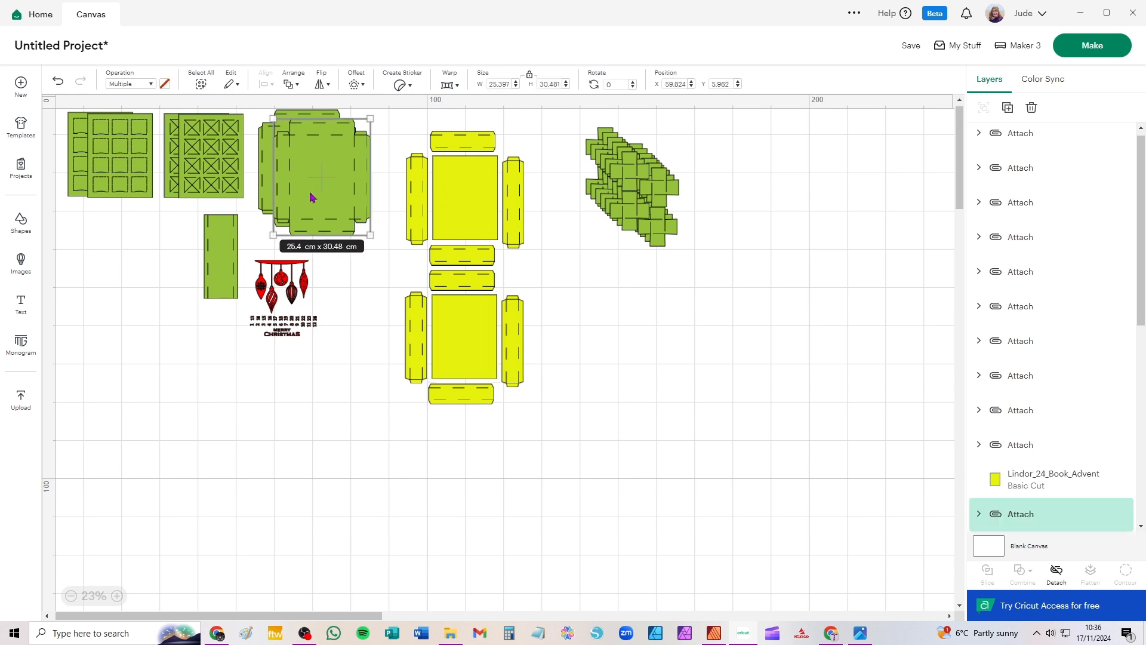
left_click(721, 317)
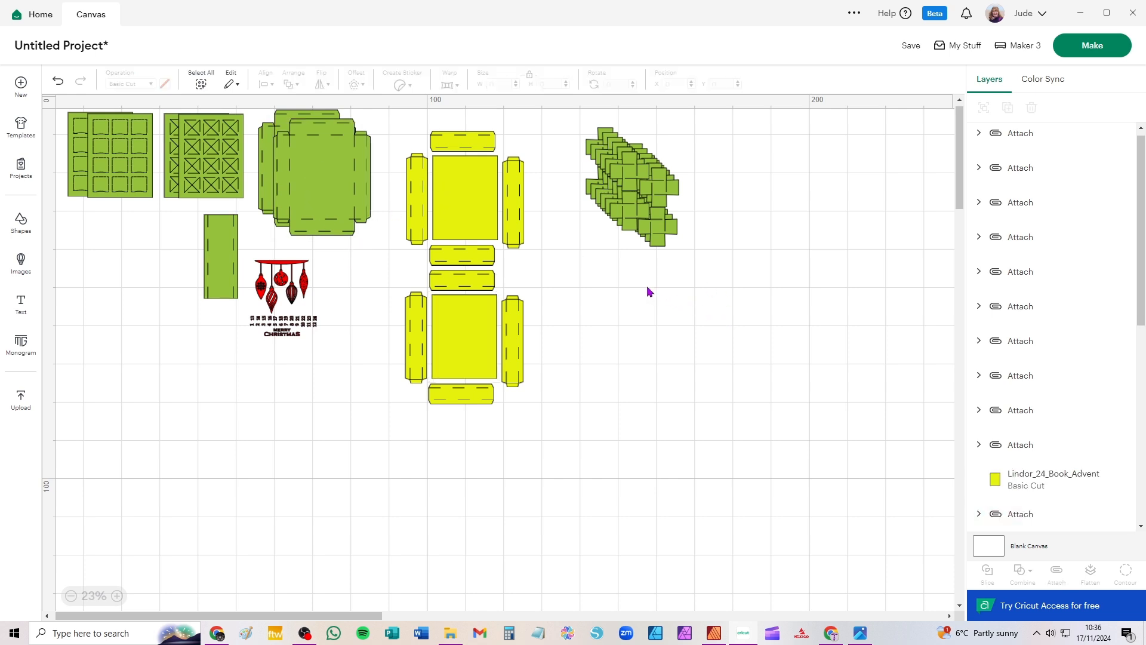
left_click(911, 46)
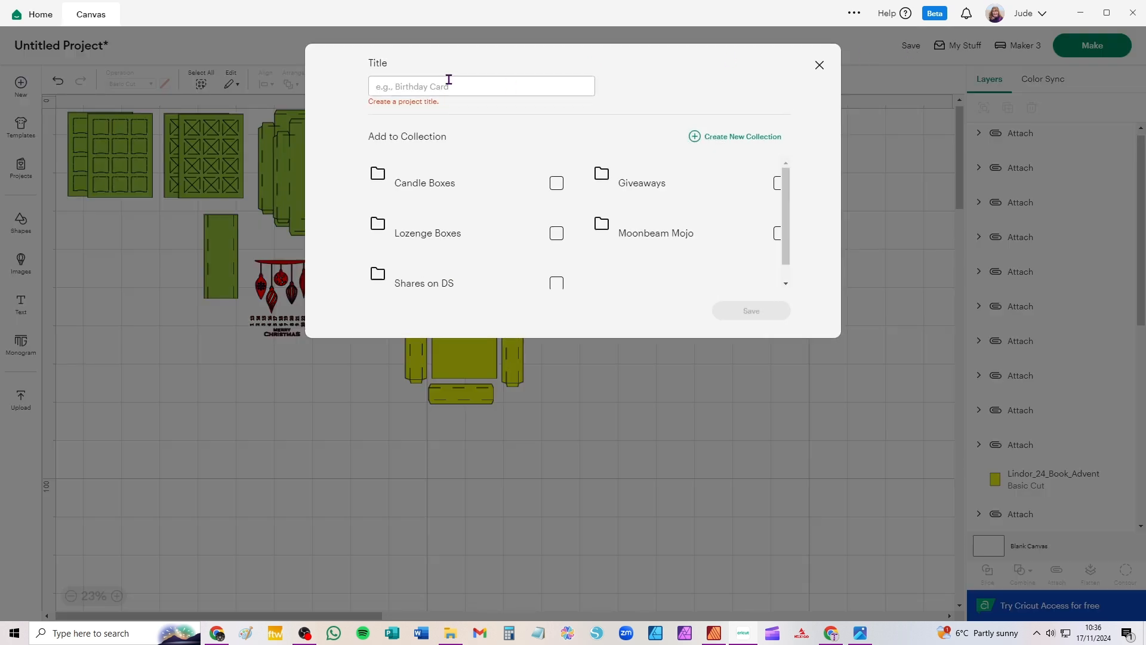
left_click(820, 67)
Step: Delete the overlapping large green box pieces and spread the six attached four-pocket sets apart on the canvas
left_click_drag(651, 221, 660, 328)
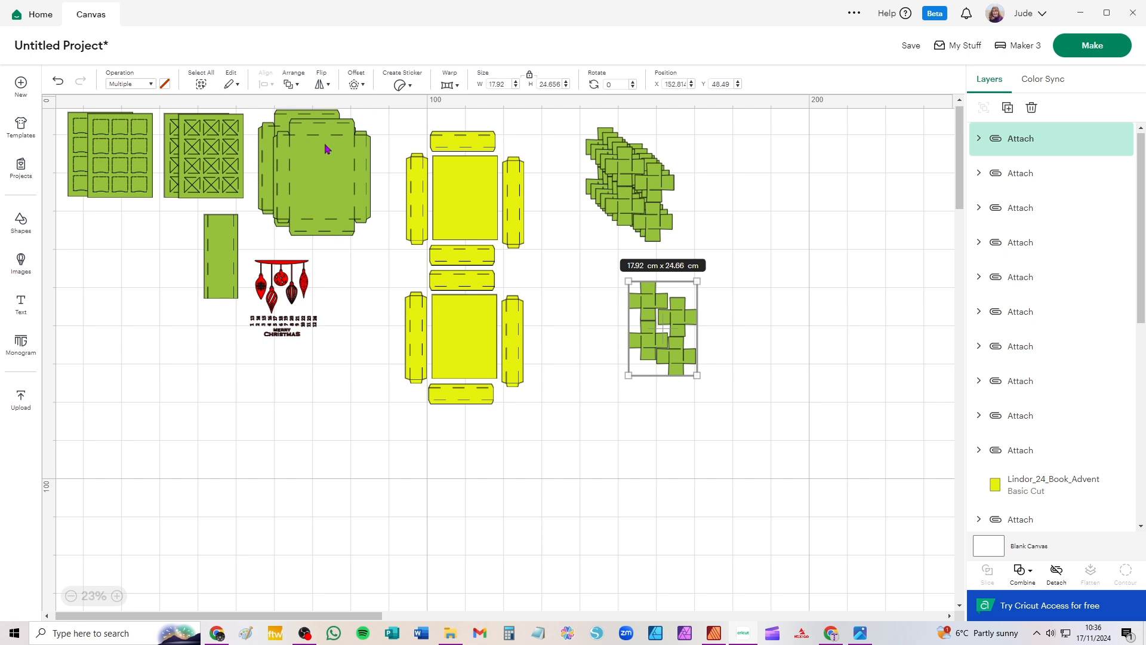
left_click(320, 191)
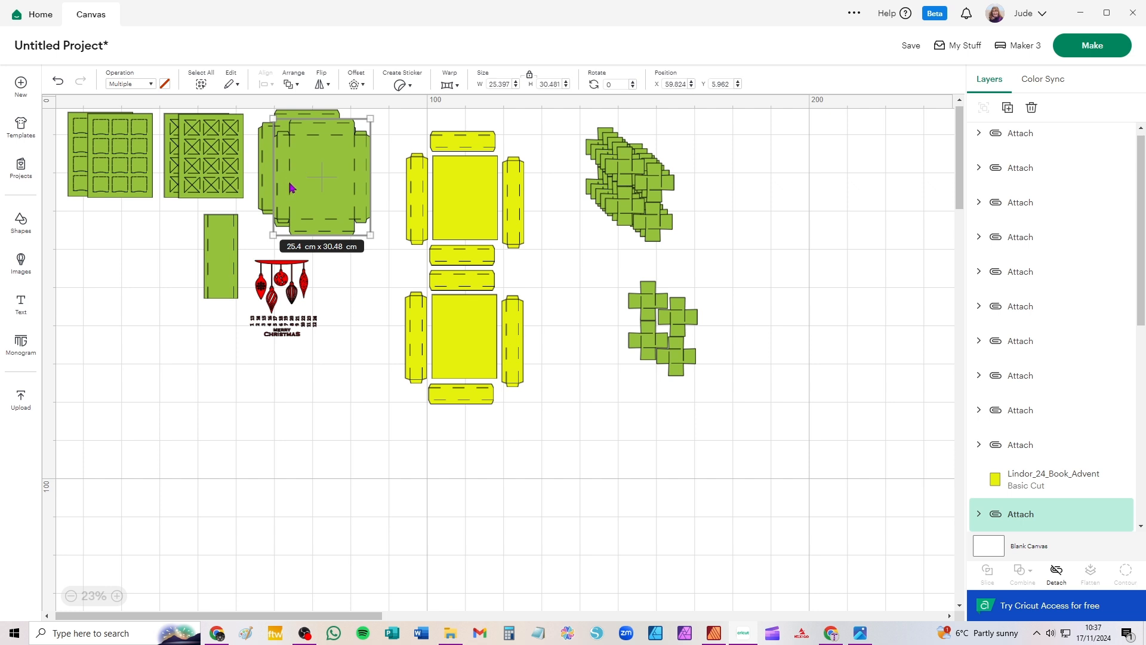
key("Delete")
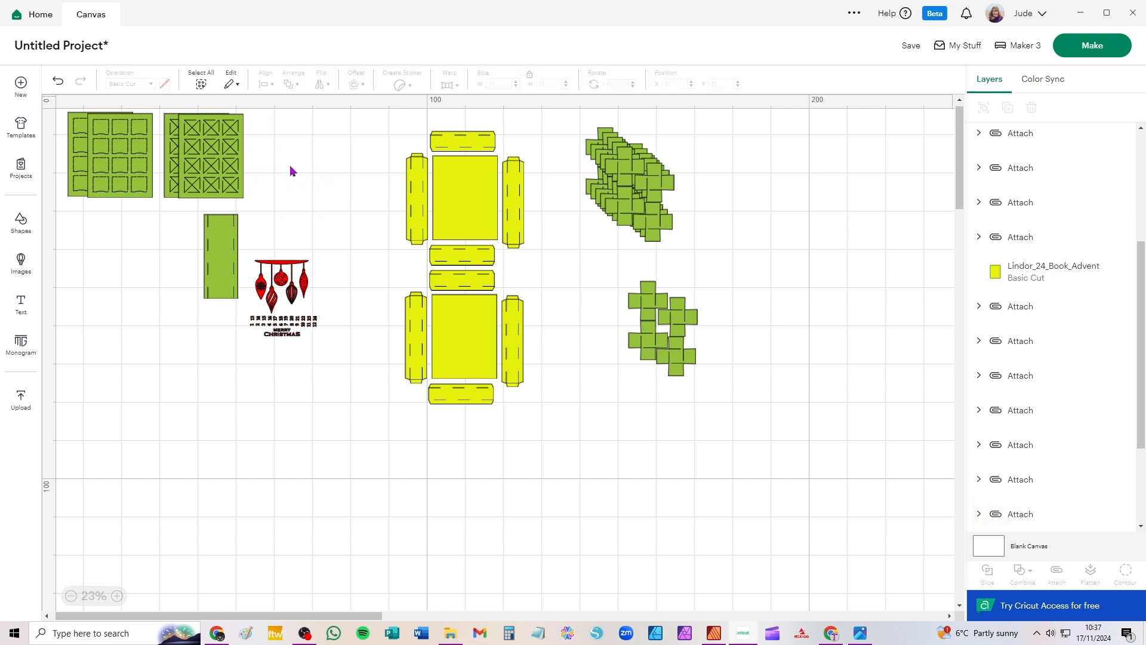
left_click_drag(636, 200, 594, 265)
left_click_drag(631, 164, 639, 157)
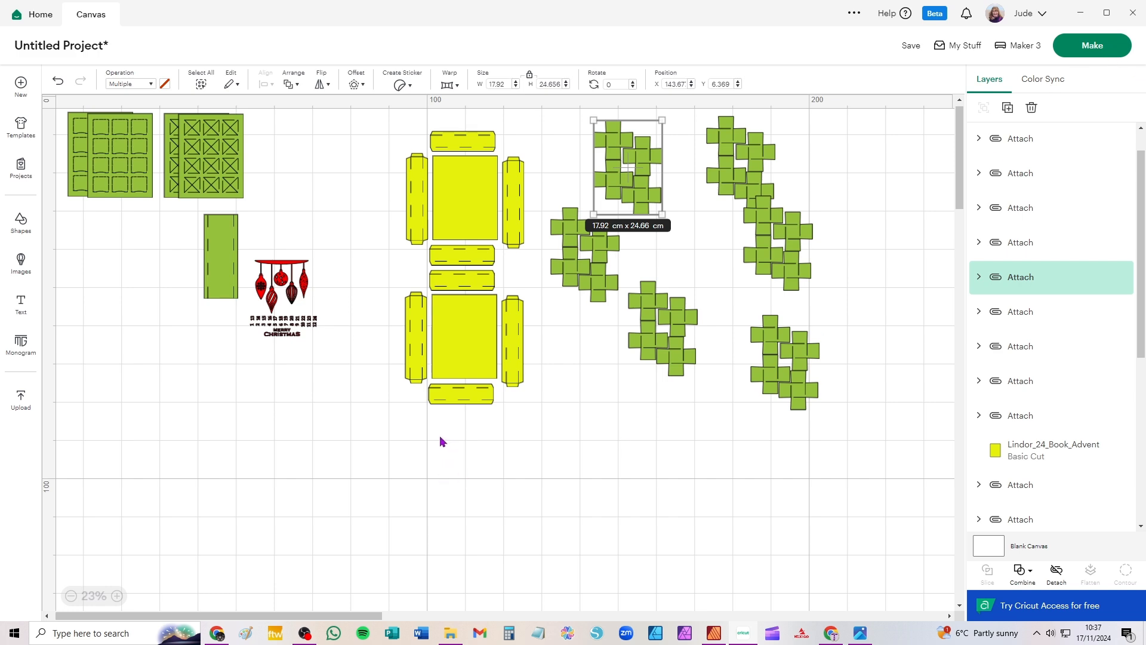
Step: Proceed to making the project without saving it, so the pieces are laid out on cutting mats
left_click(1095, 50)
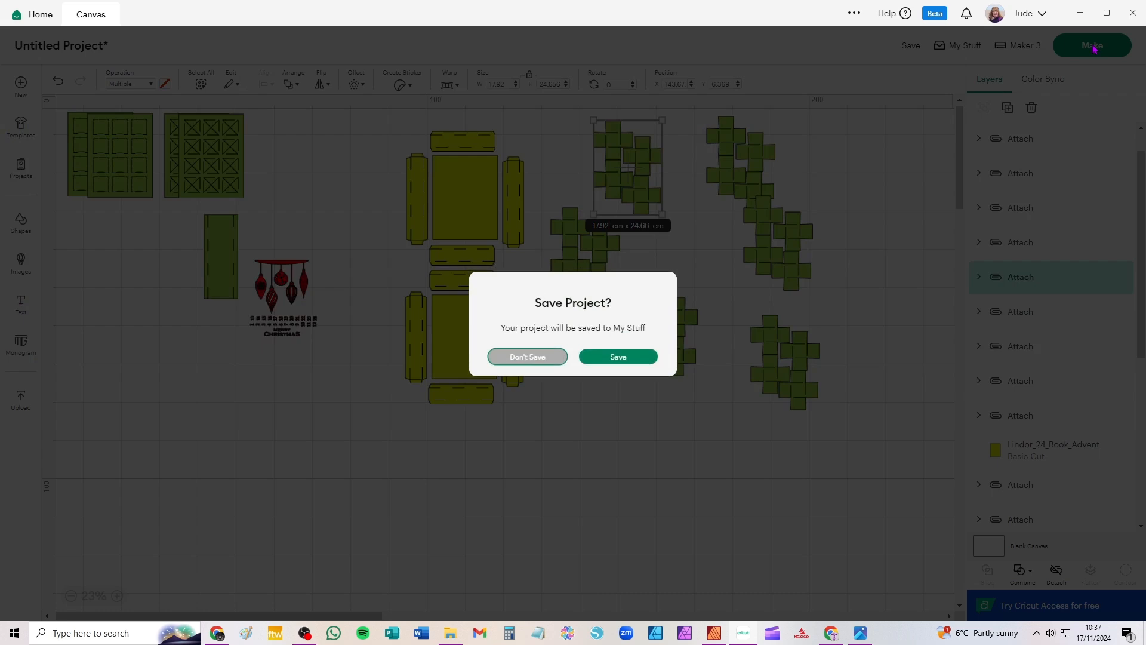
left_click(525, 360)
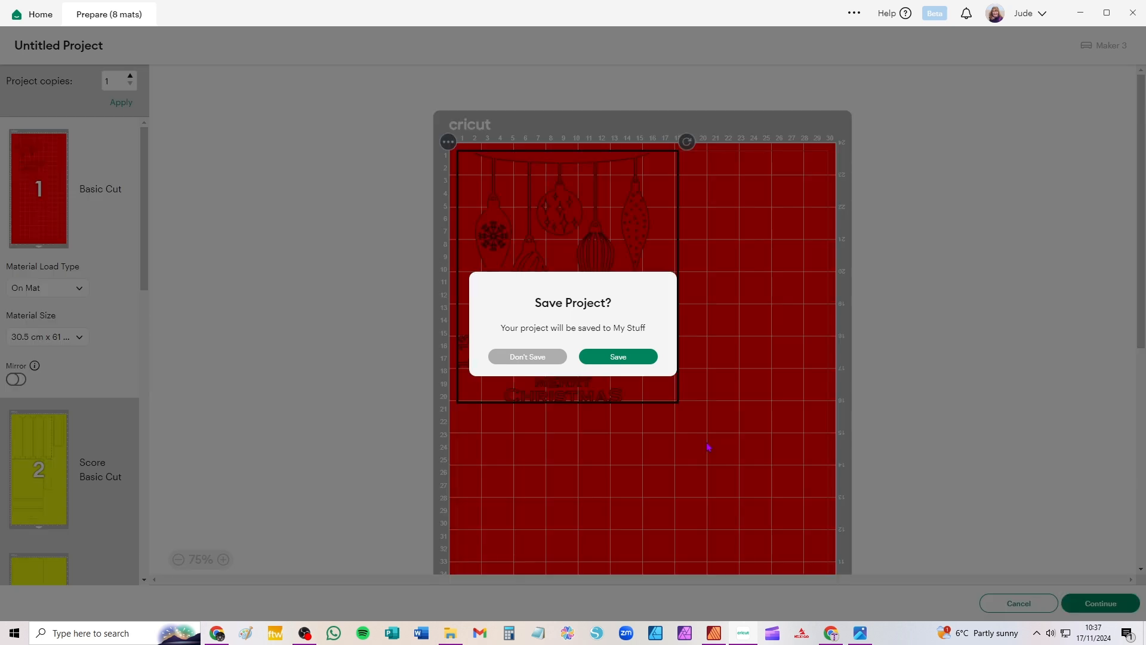
left_click(492, 360)
Step: Set the material size of the red decoration mat (mat 1) to 21 cm x 29.7 cm (A4)
left_click(42, 336)
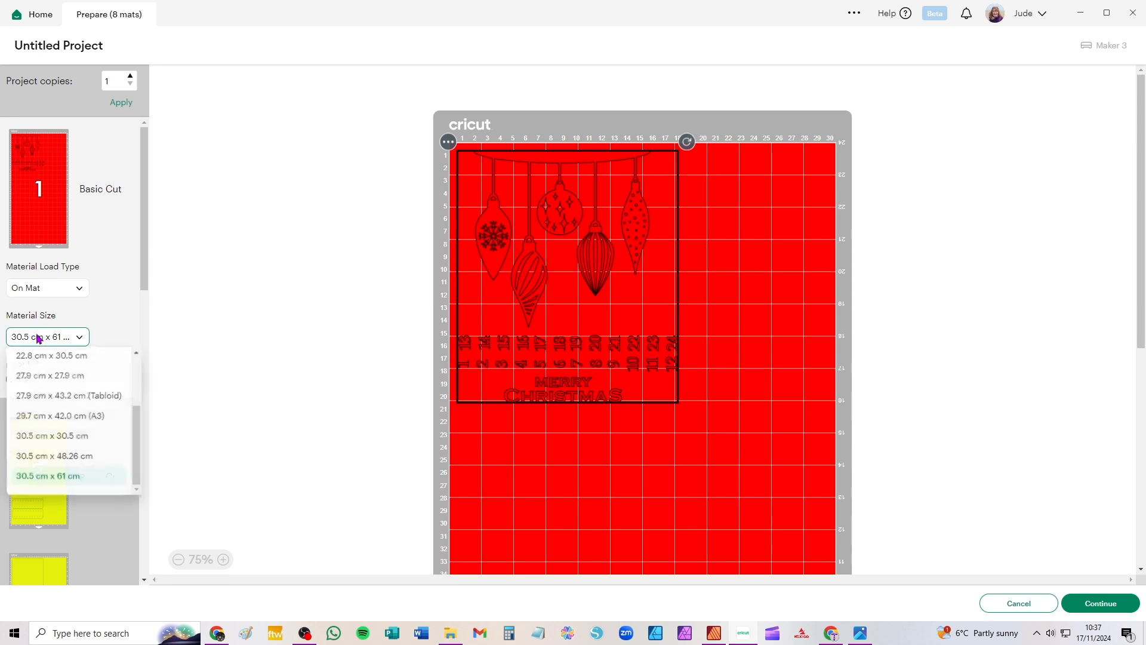
scroll(87, 417, "up", 5)
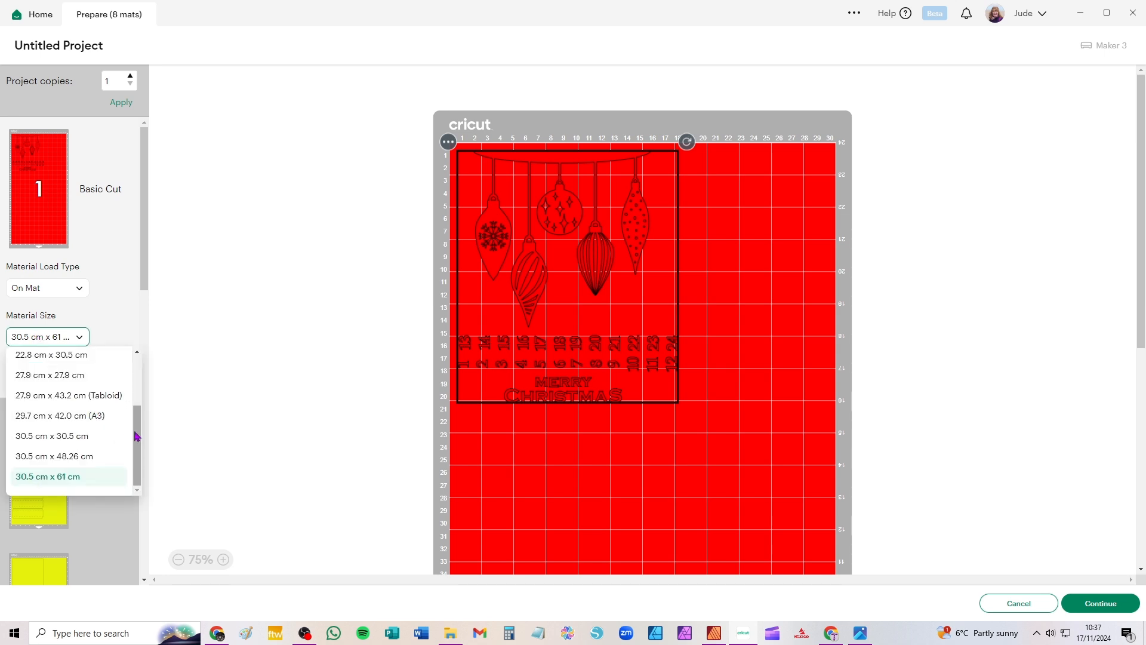
left_click(97, 387)
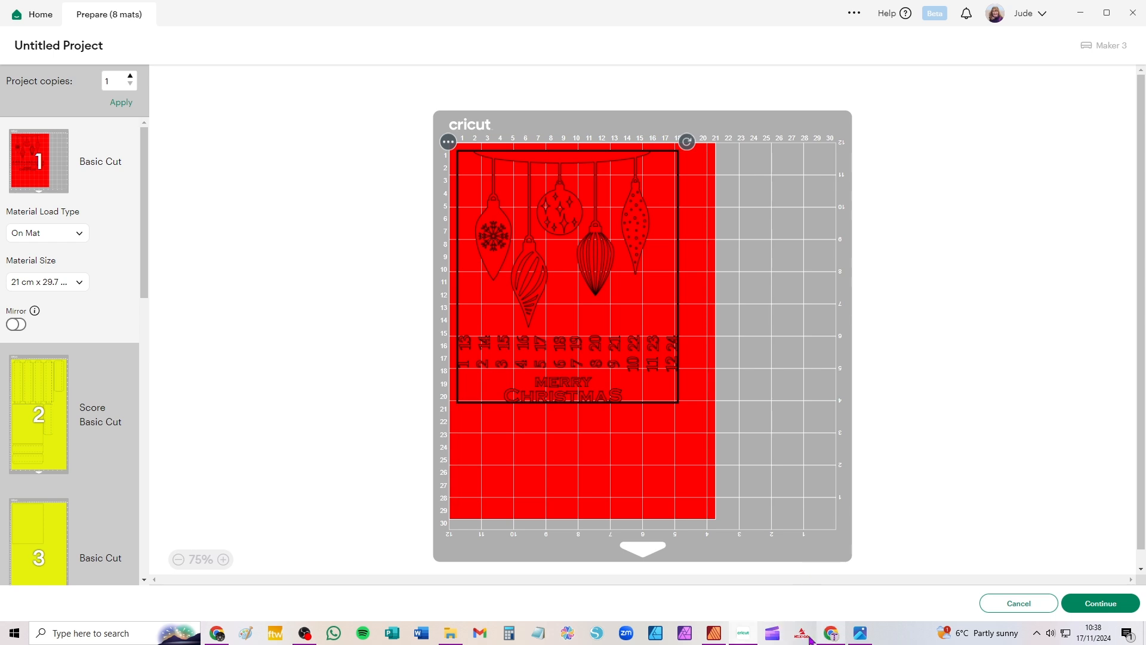
Step: Switch to the photo viewer to look at the finished book's front cover in 1.jpg, and return to Cricut Design Space
left_click(860, 635)
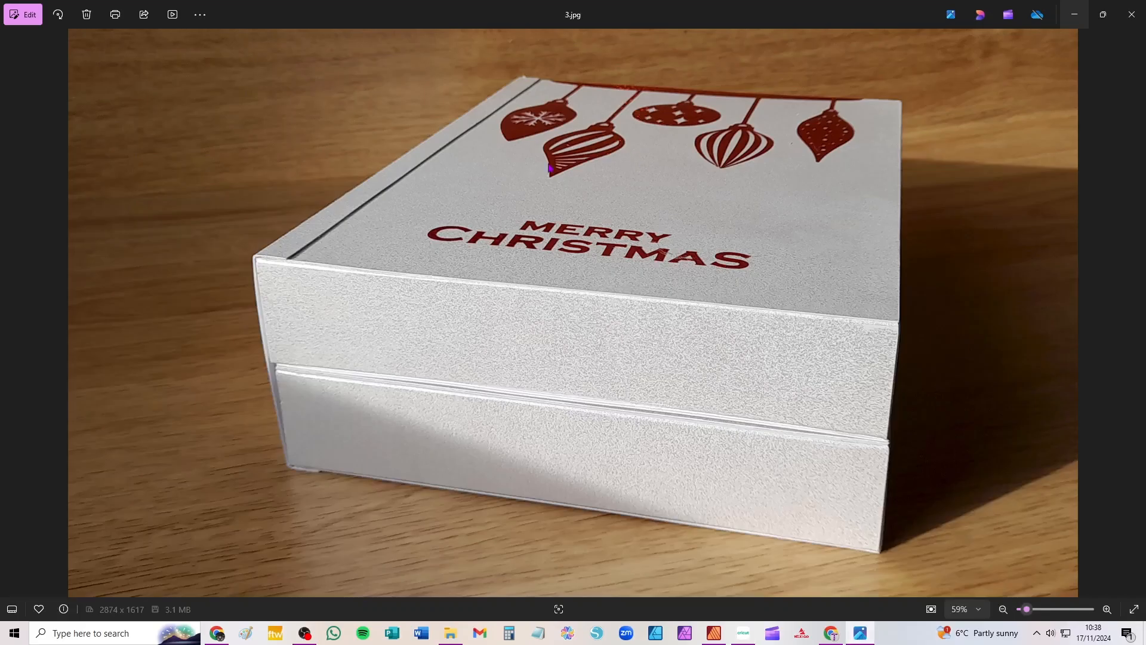
left_click(11, 313)
left_click(12, 314)
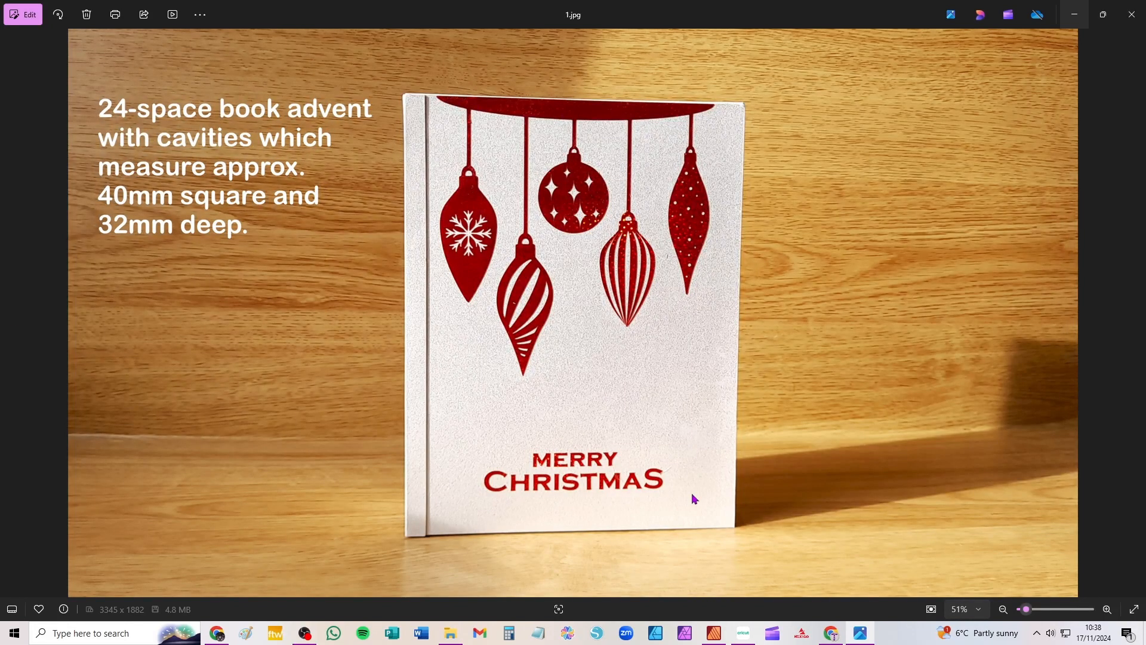
left_click(746, 638)
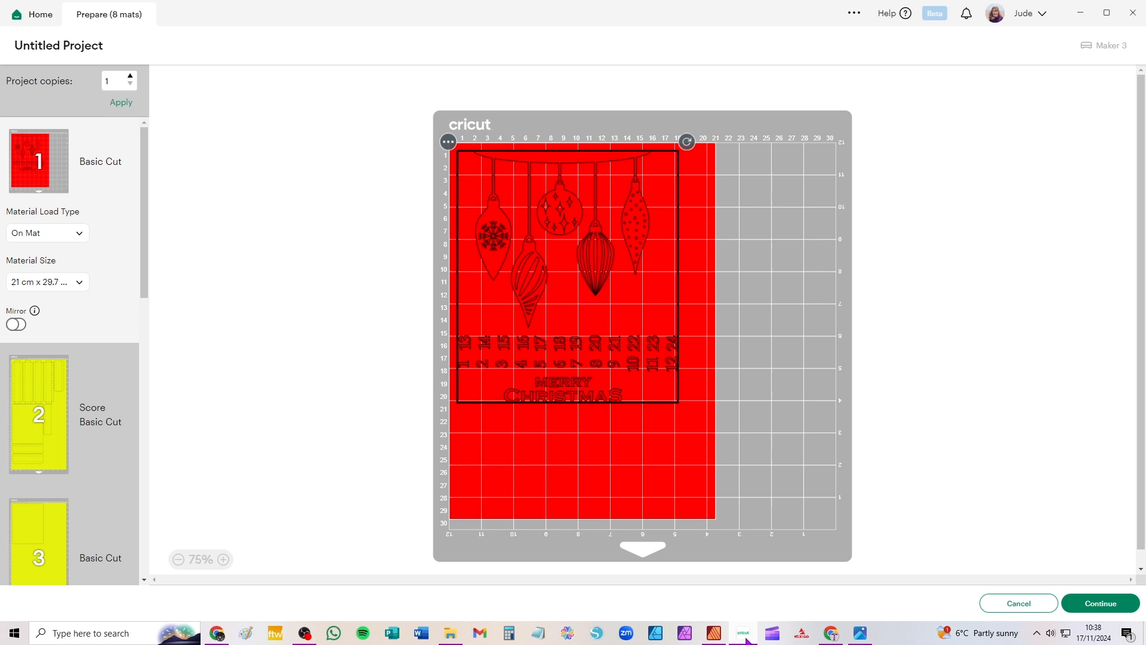
Step: Set the material size of the yellow score-and-cut mat (mat 2) to 21 cm x 29.7 cm (A4)
left_click(48, 385)
left_click(69, 425)
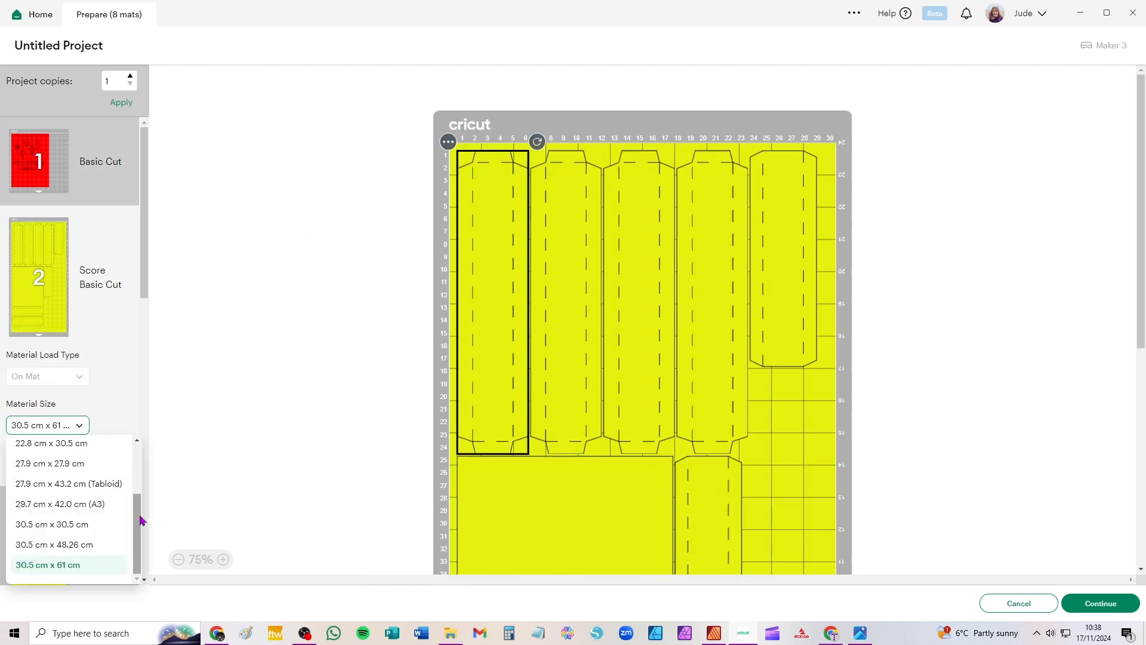
left_click_drag(141, 520, 138, 447)
left_click(84, 474)
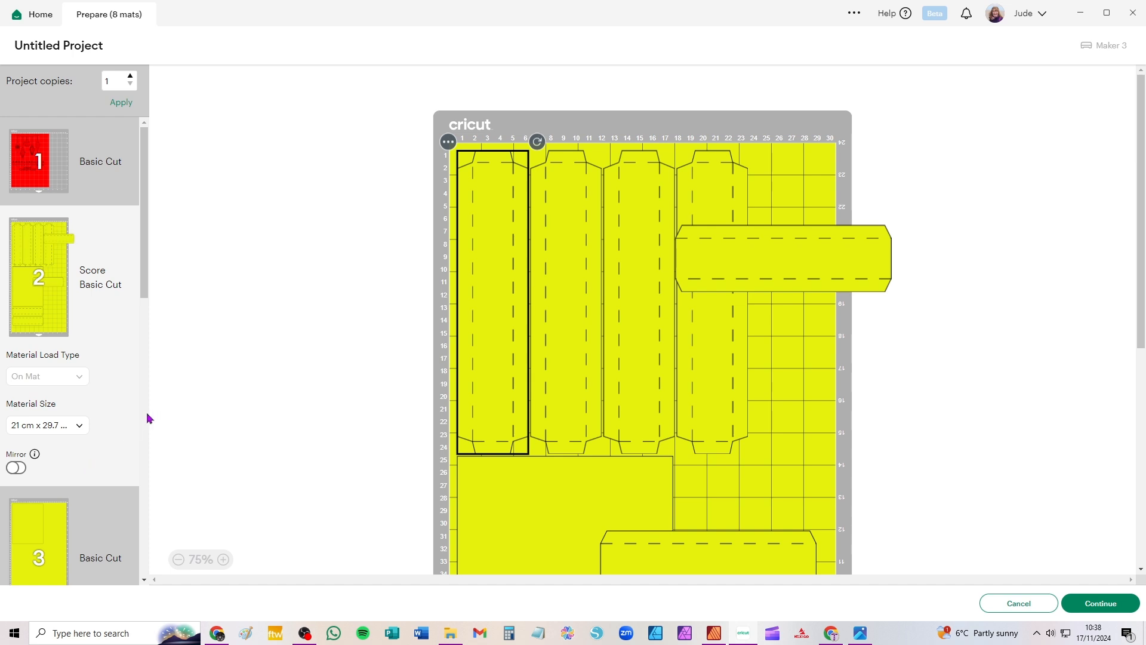
Step: Set the material size of the first green pocket mat (mat 6) to 21 cm x 29.7 cm (A4) and review the remaining mats
scroll(98, 422, "down", 5)
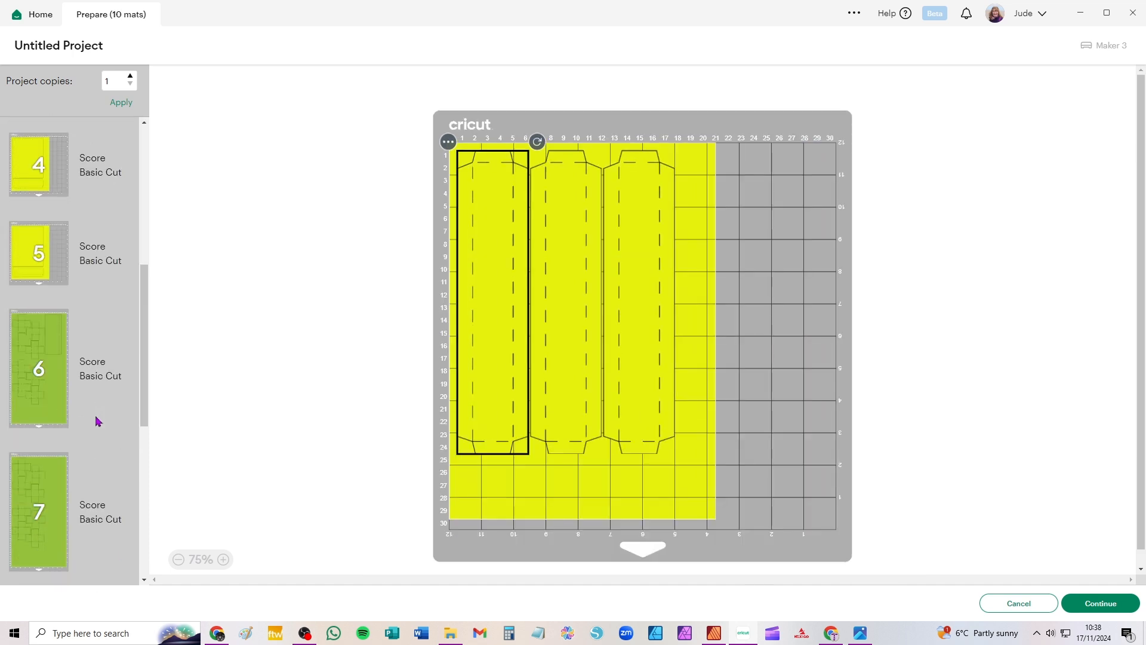
scroll(98, 422, "up", 3)
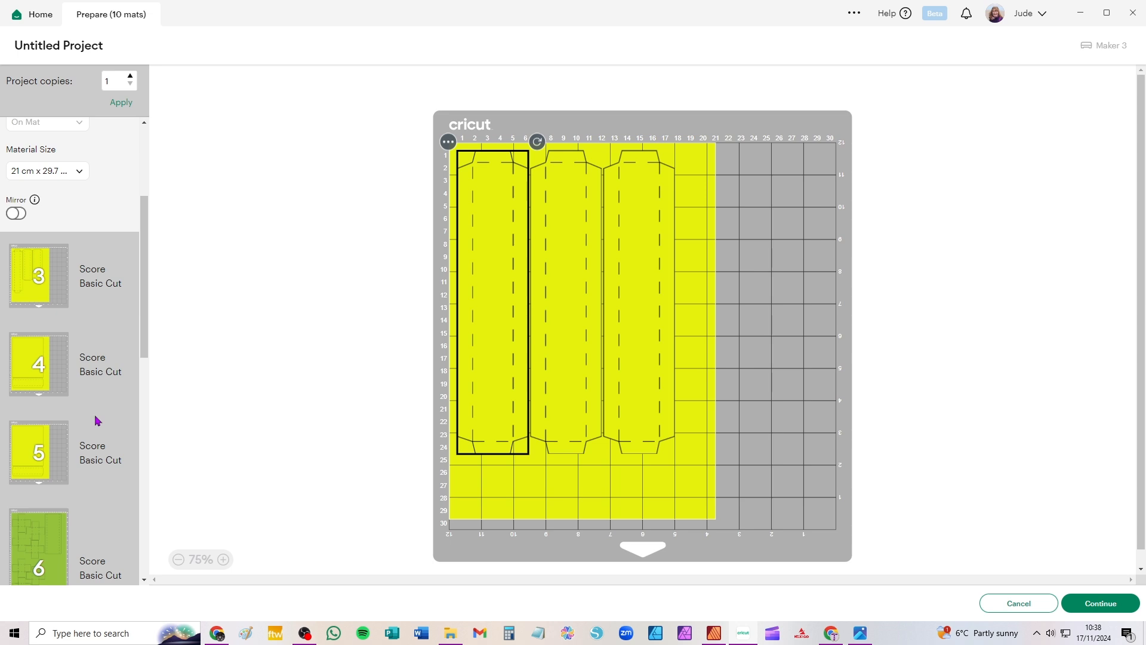
scroll(98, 421, "down", 5)
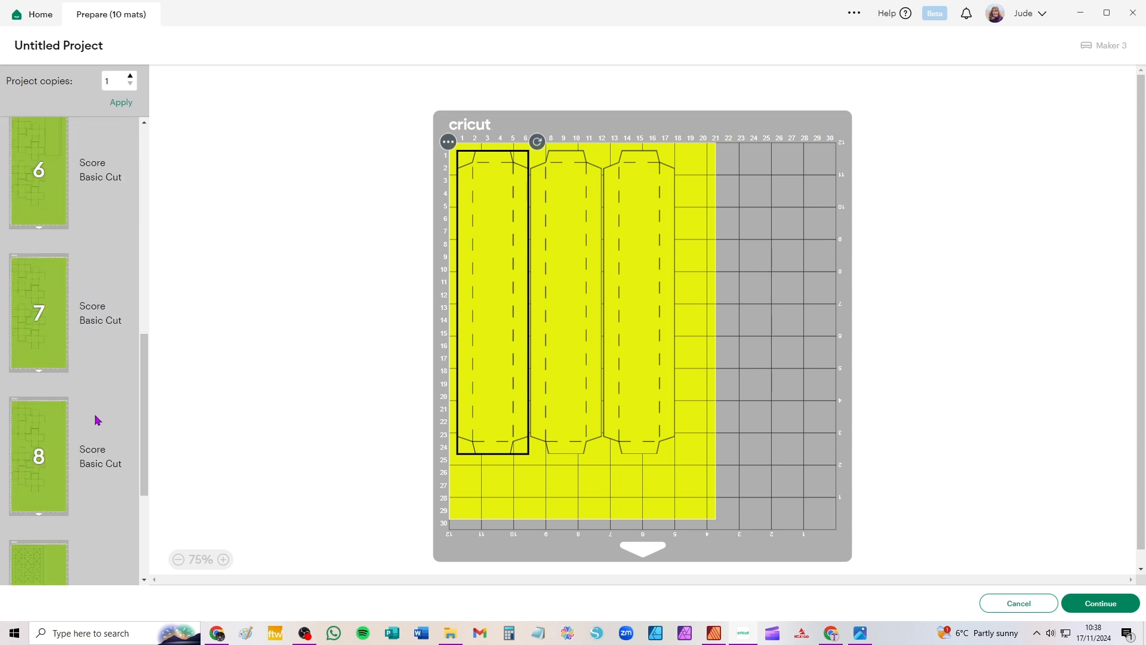
left_click(49, 216)
left_click(54, 430)
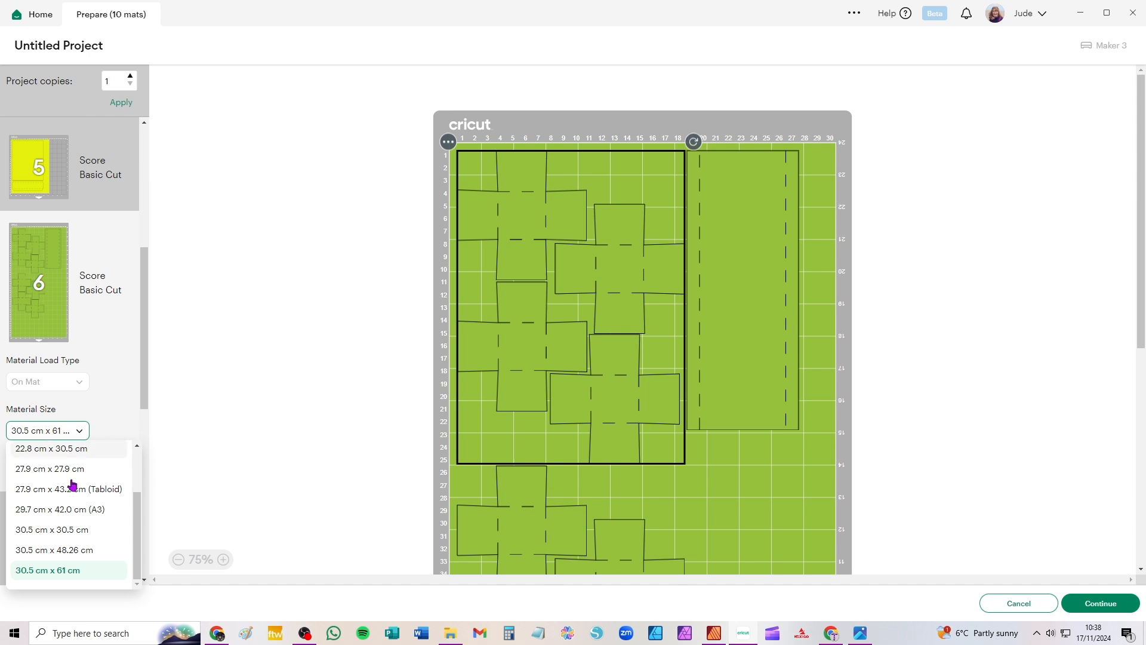
left_click_drag(142, 521, 136, 455)
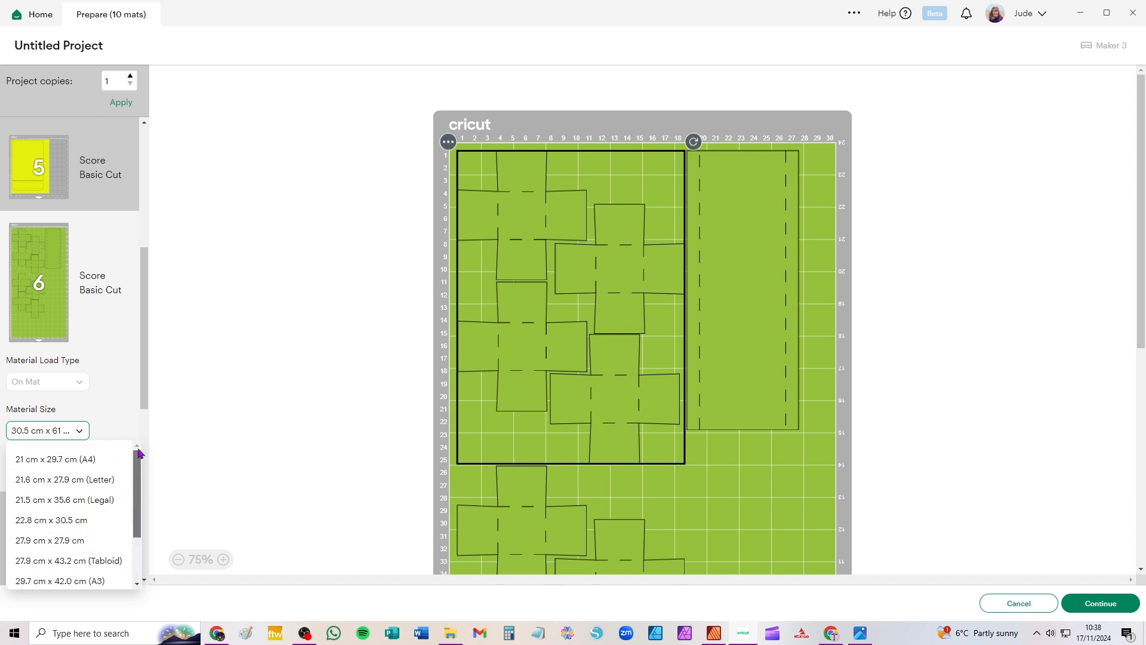
left_click(77, 460)
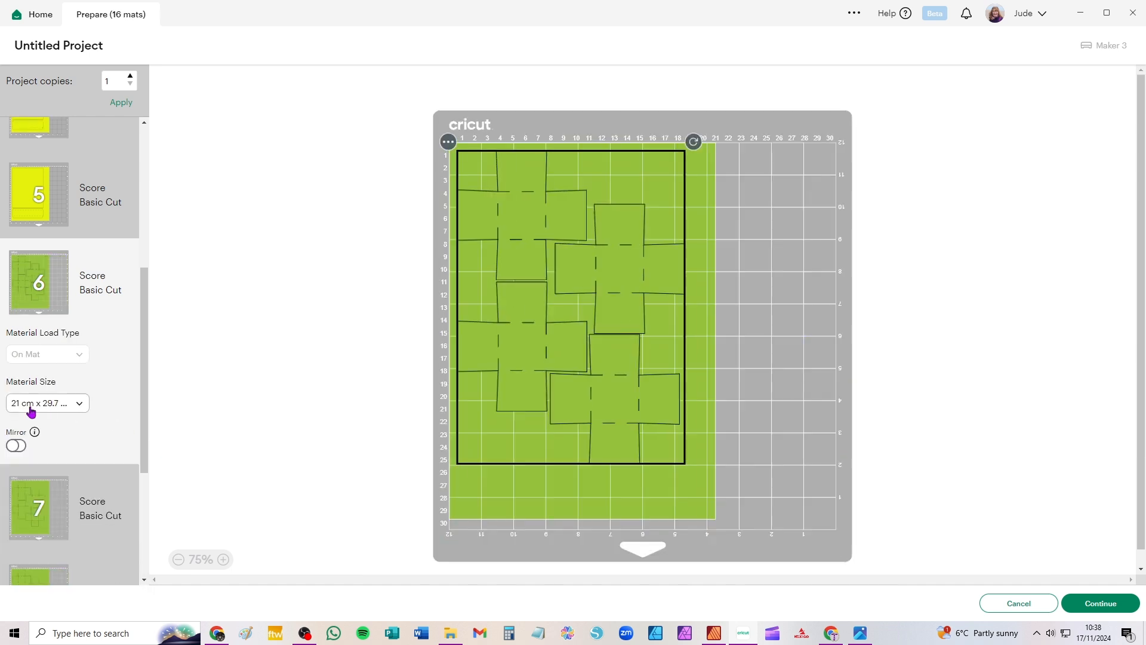
scroll(30, 406, "down", 8)
scroll(34, 407, "down", 5)
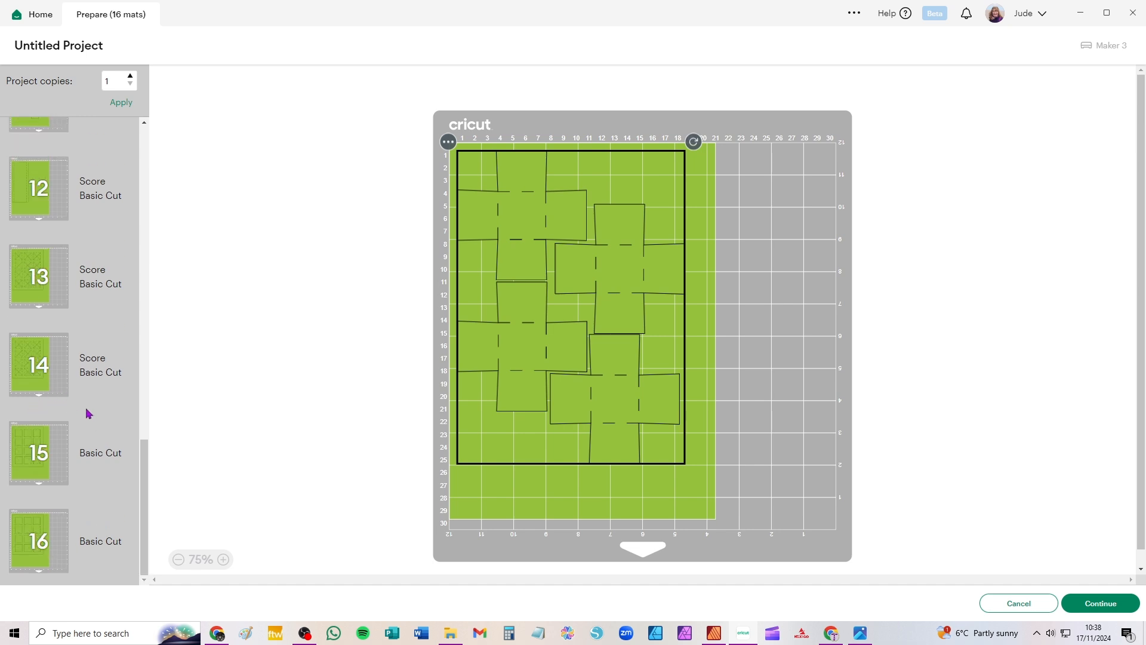
Step: Review the prepared mats and change the green pocket mat's (mat 6) material size to the 21.6 cm wide option
scroll(89, 468, "up", 13)
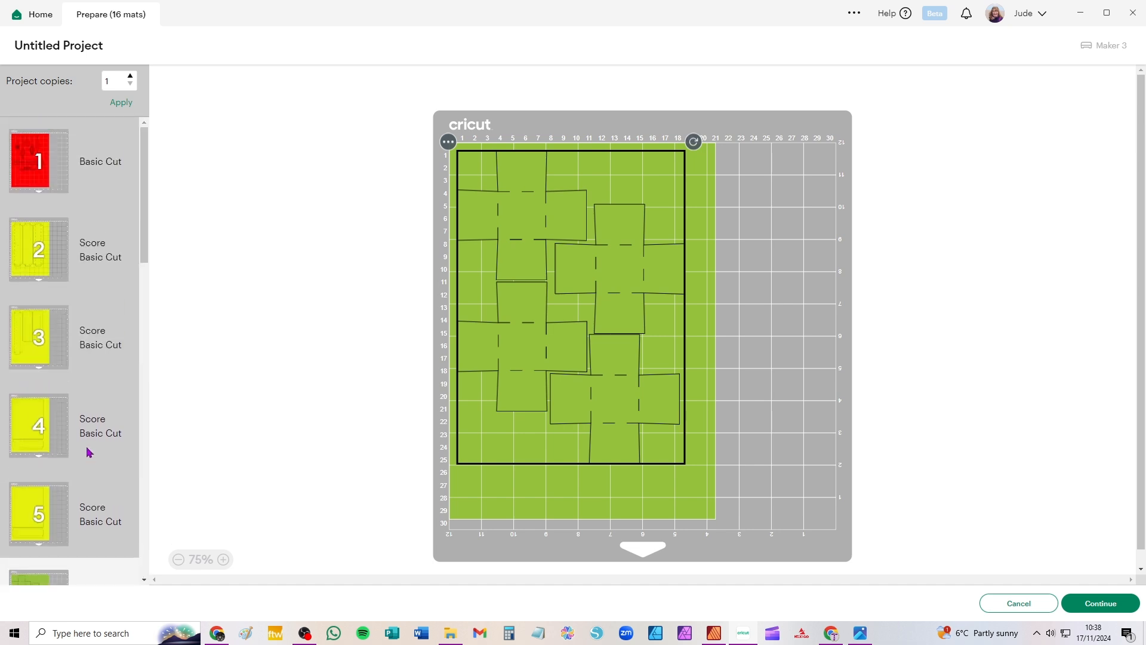
scroll(88, 447, "down", 8)
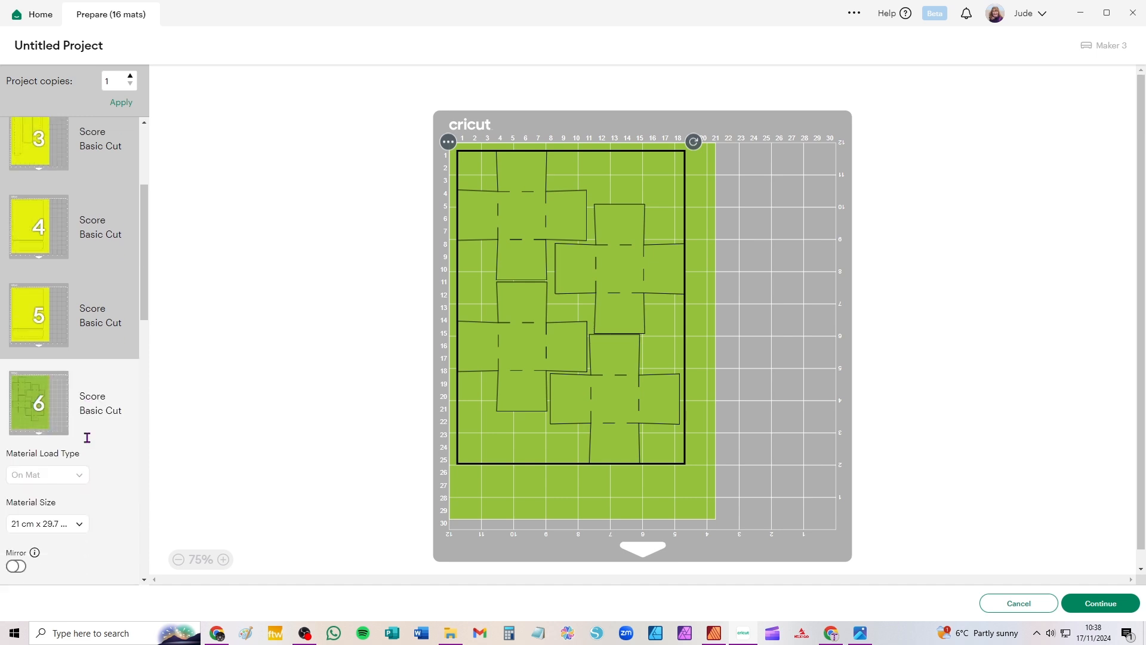
scroll(88, 442, "down", 5)
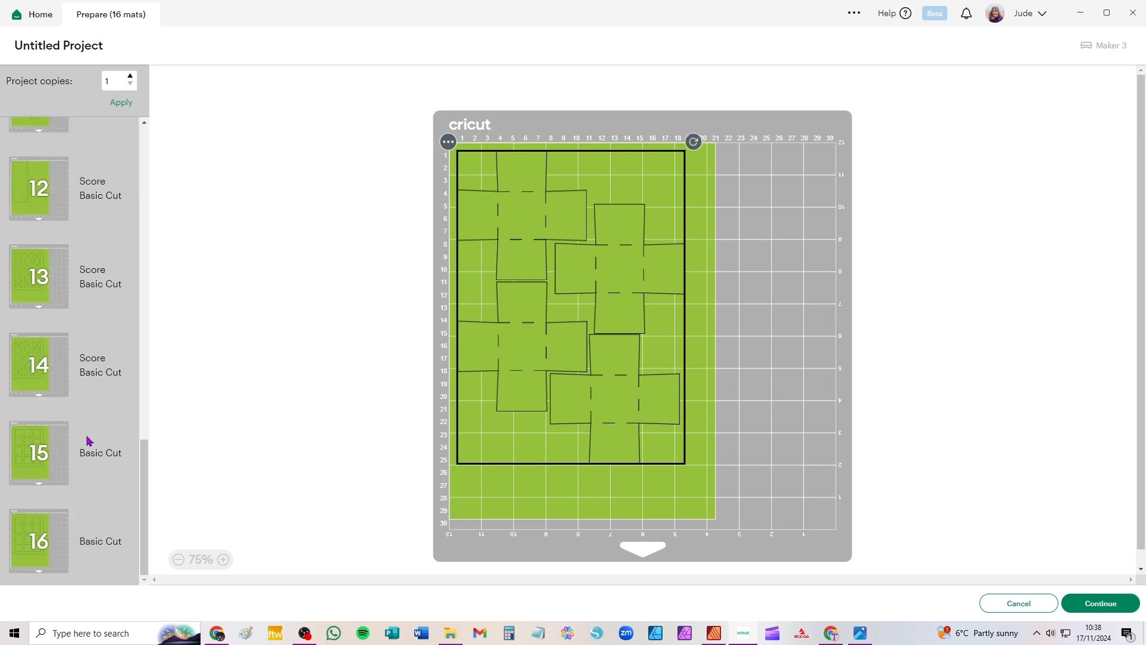
scroll(87, 442, "up", 5)
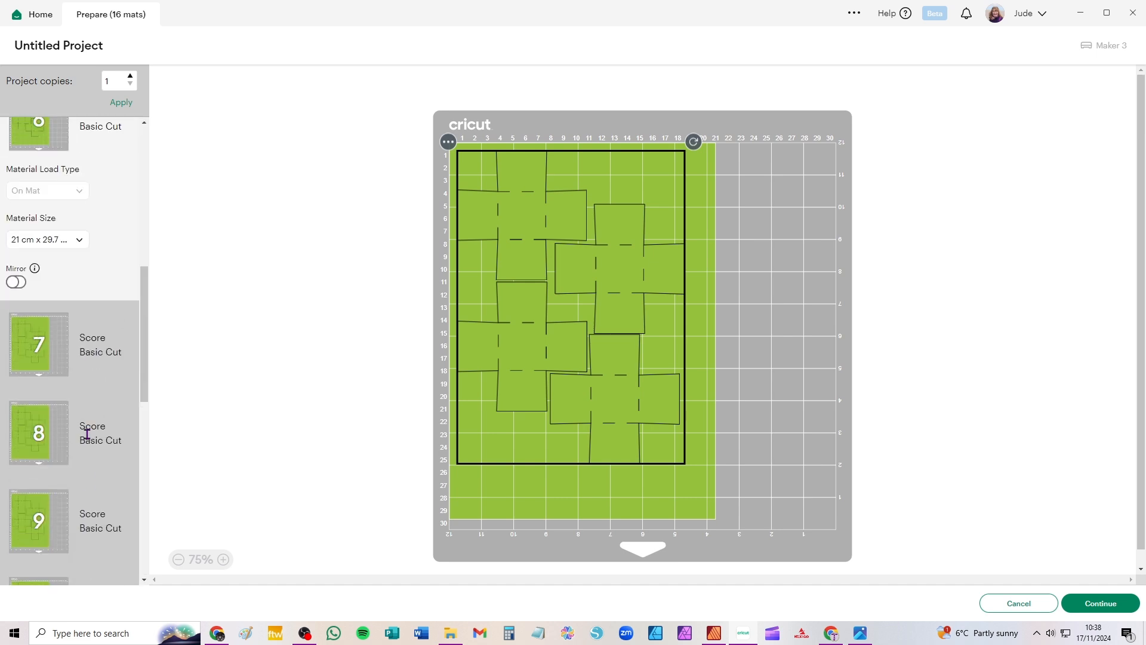
left_click(66, 249)
left_click(84, 291)
scroll(85, 289, "up", 2)
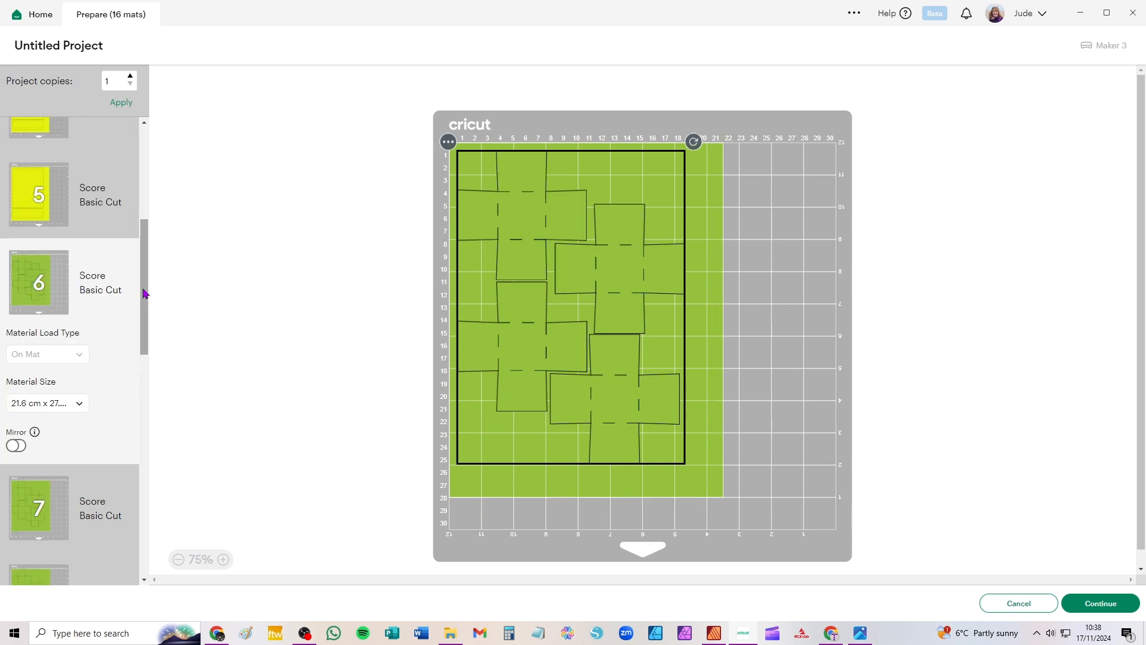
left_click_drag(142, 289, 149, 134)
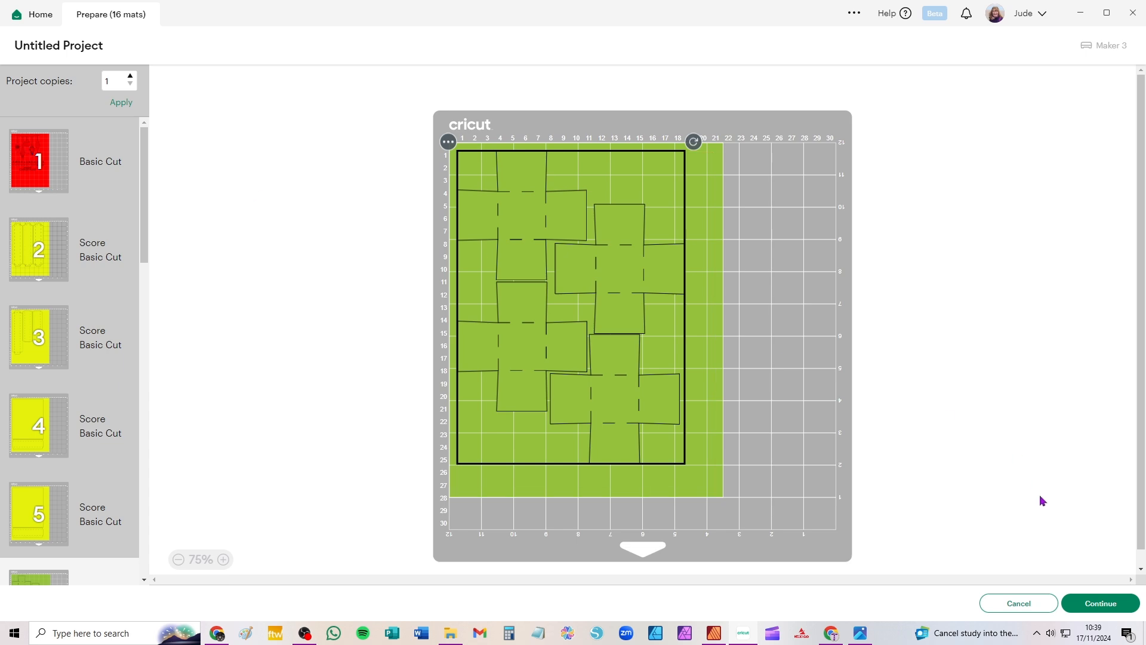
Step: Switch to the photo viewer to look at the finished book cover and the cavity dimensions in 1.jpg
mouse_move(857, 641)
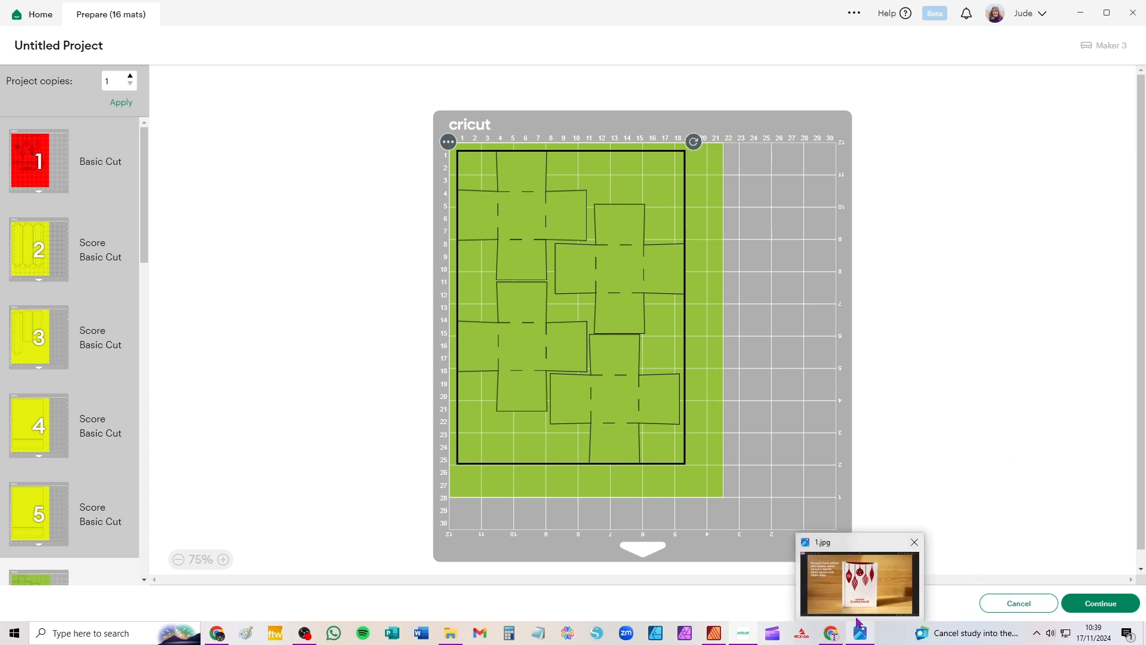
mouse_move(854, 619)
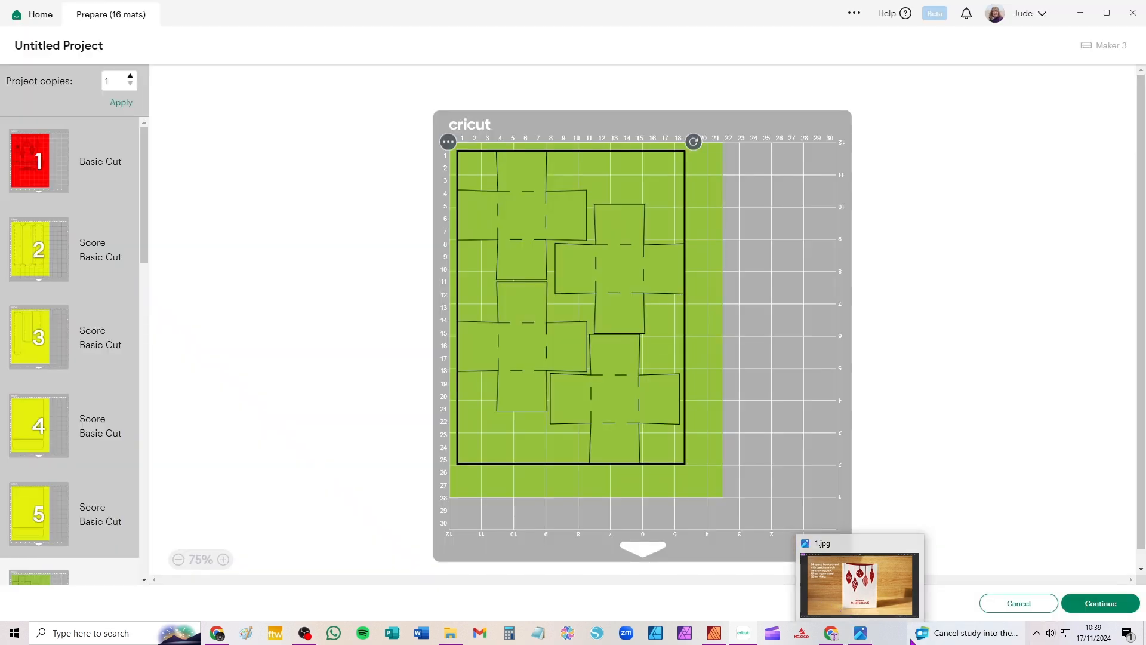
left_click(860, 633)
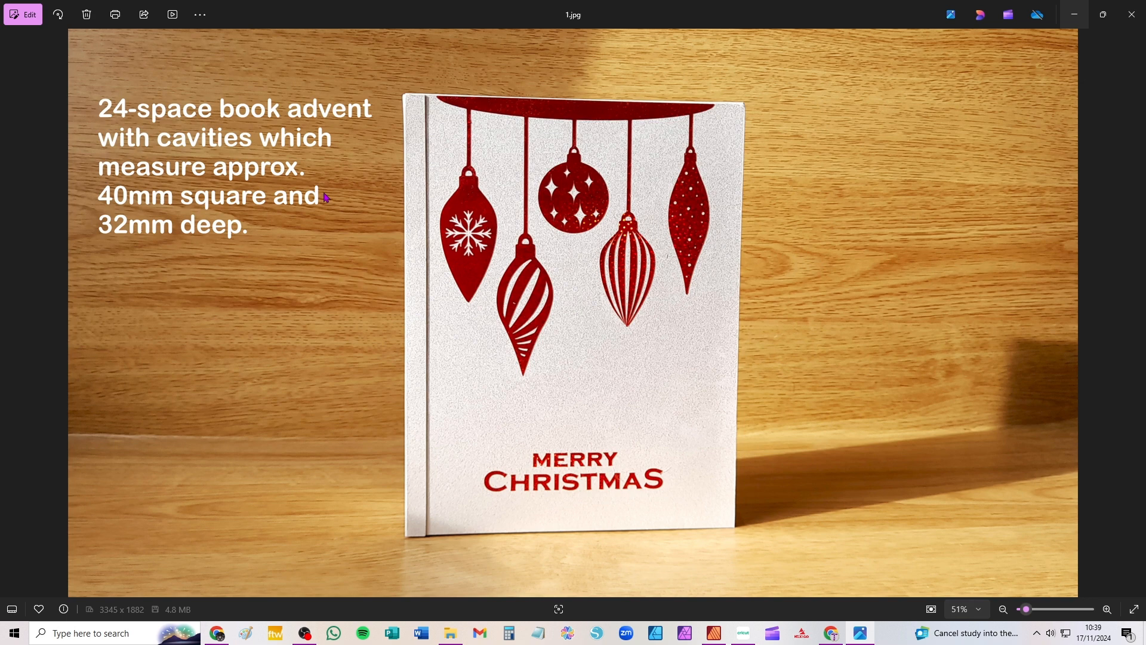
Step: Switch to Affinity Publisher, examine the filled calendar photo on page 5 of the Lindor instructions, and return to 1.jpg in the photo viewer
left_click(715, 634)
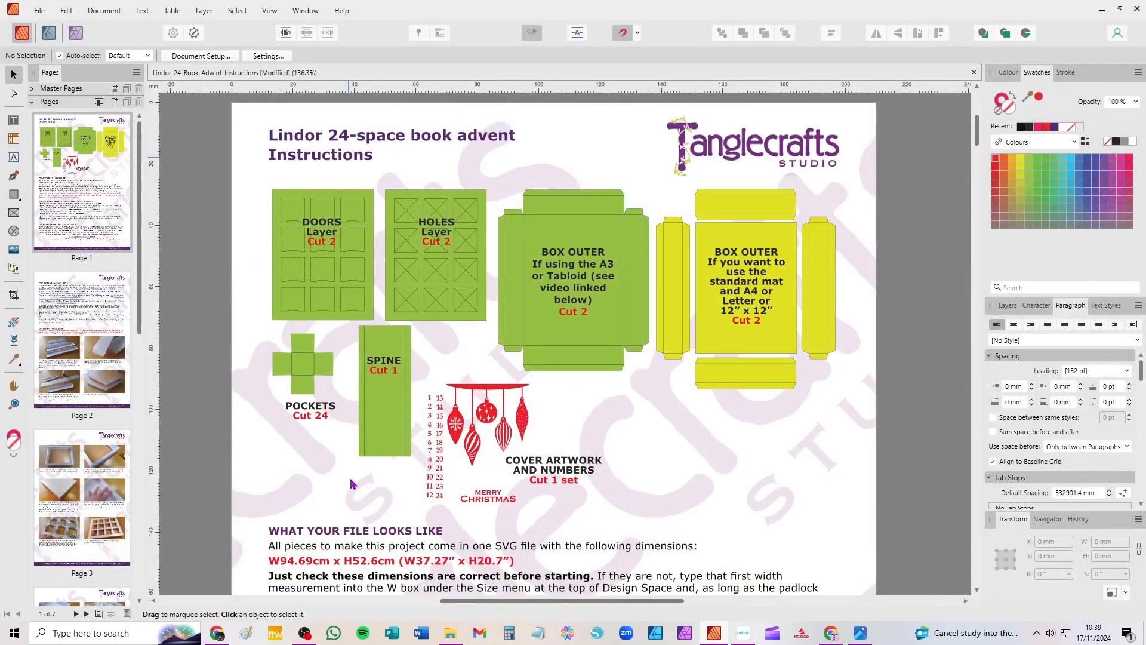
scroll(91, 375, "down", 5)
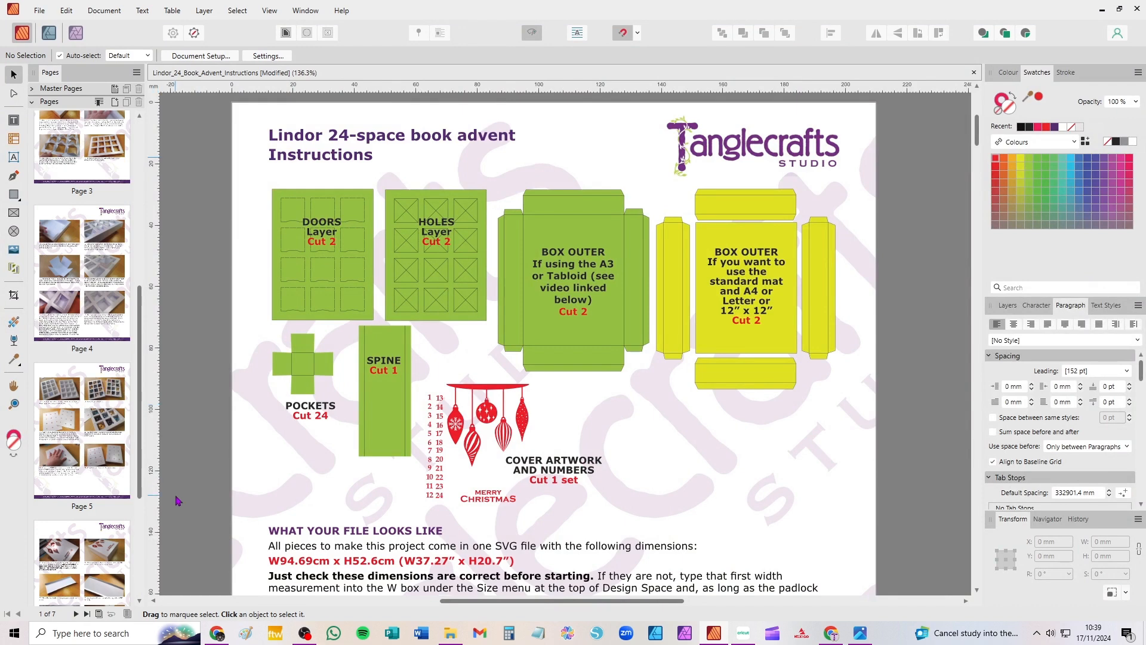
left_click(104, 383)
scroll(680, 244, "up", 6)
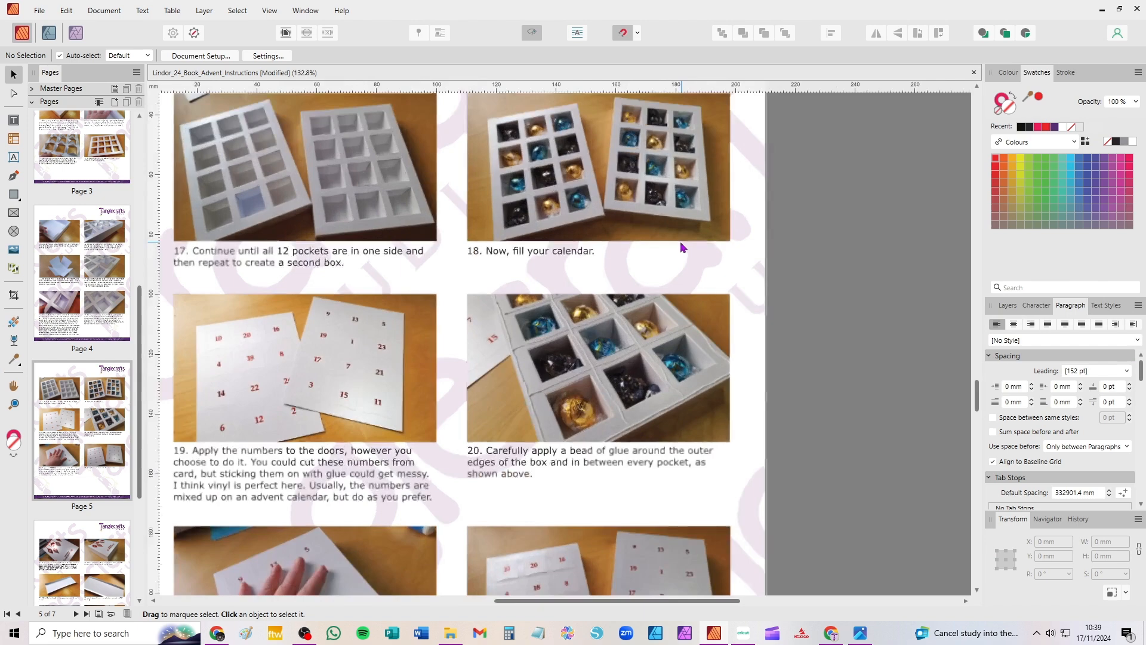
key("space")
left_click_drag(451, 141, 565, 483)
scroll(624, 434, "up", 2)
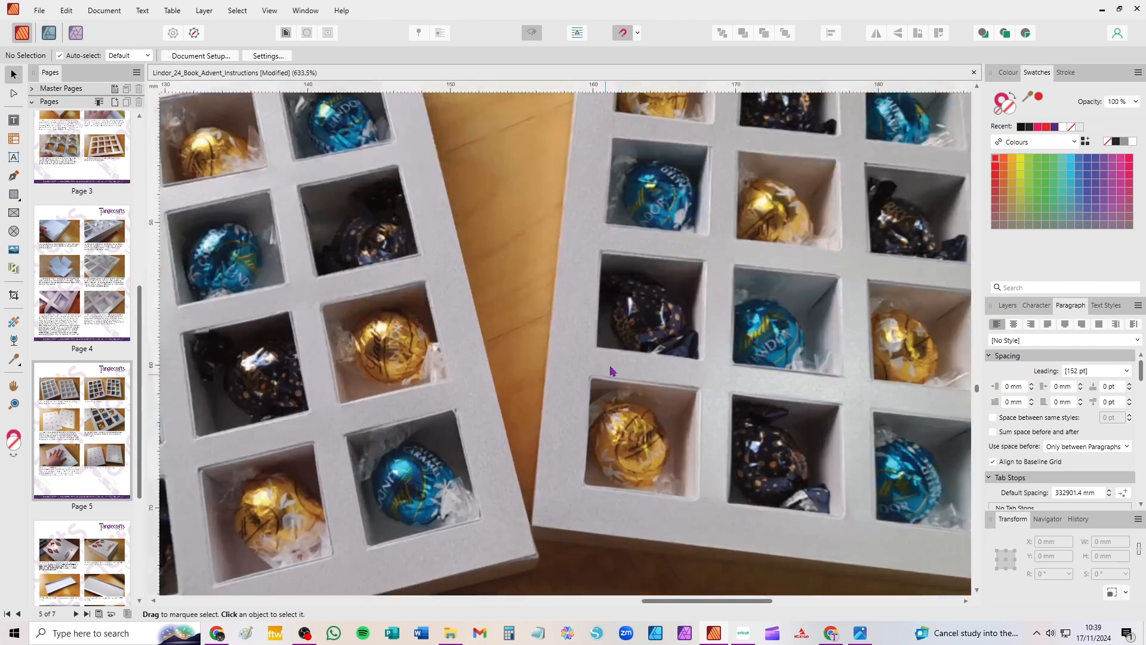
scroll(621, 272, "down", 1)
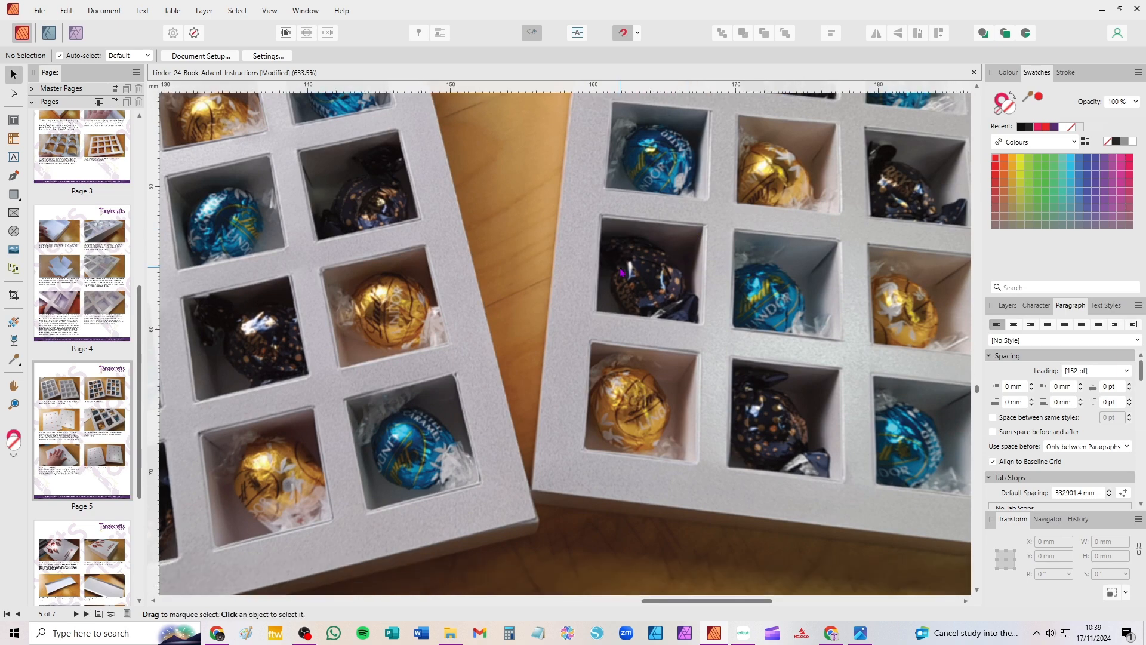
scroll(621, 272, "down", 1)
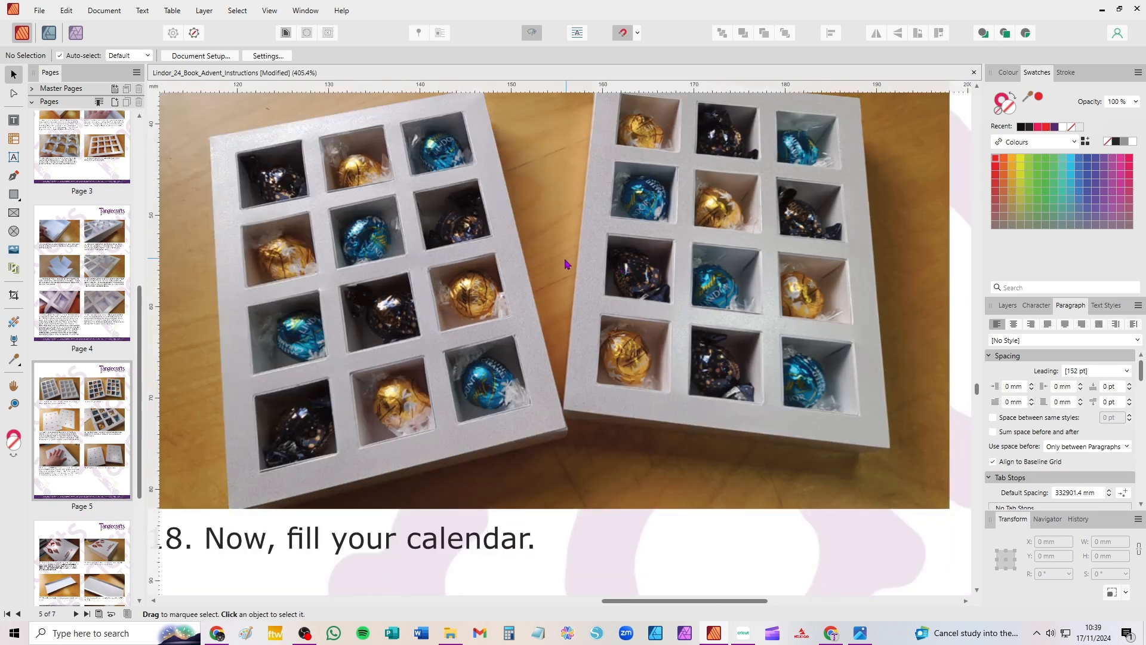
key("space")
left_click_drag(588, 222, 587, 329)
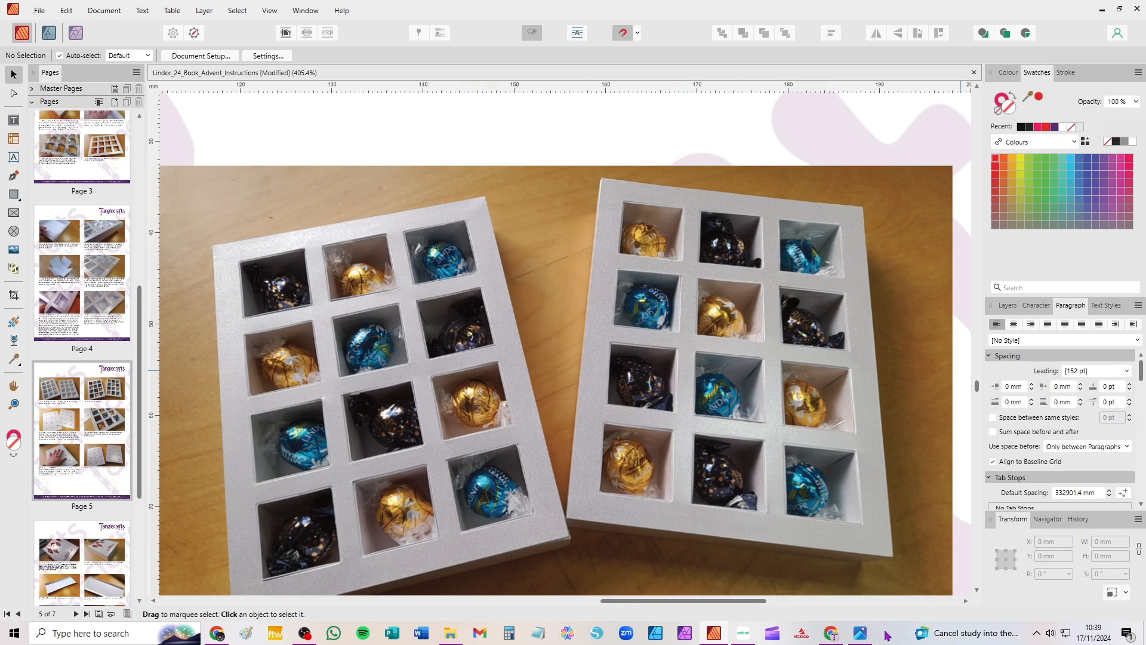
left_click(860, 634)
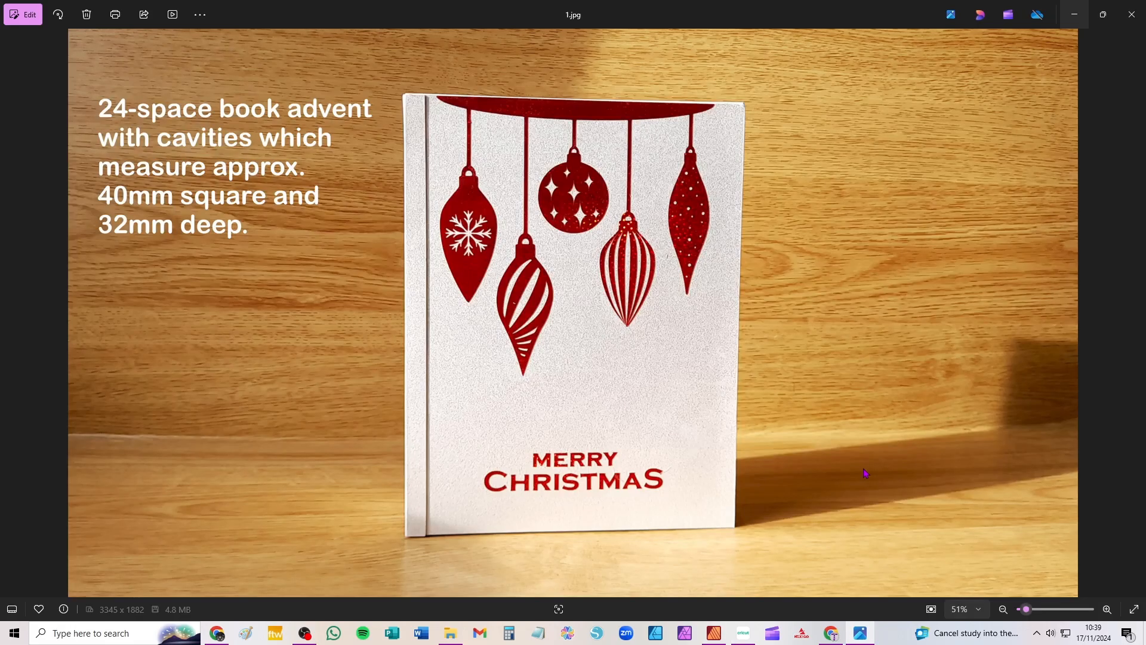